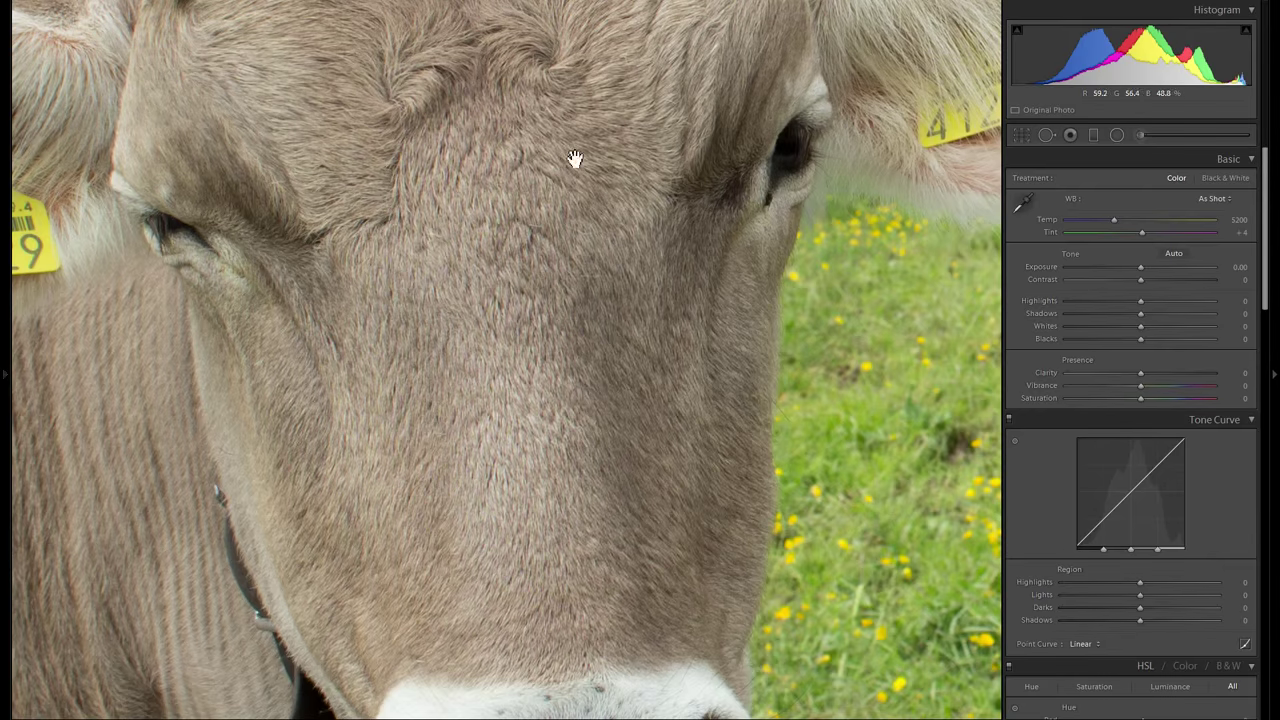
- Set the tone values to Highlights −100, Shadows +100, Whites +28, Blacks −59 and Contrast +52
click(413, 316)
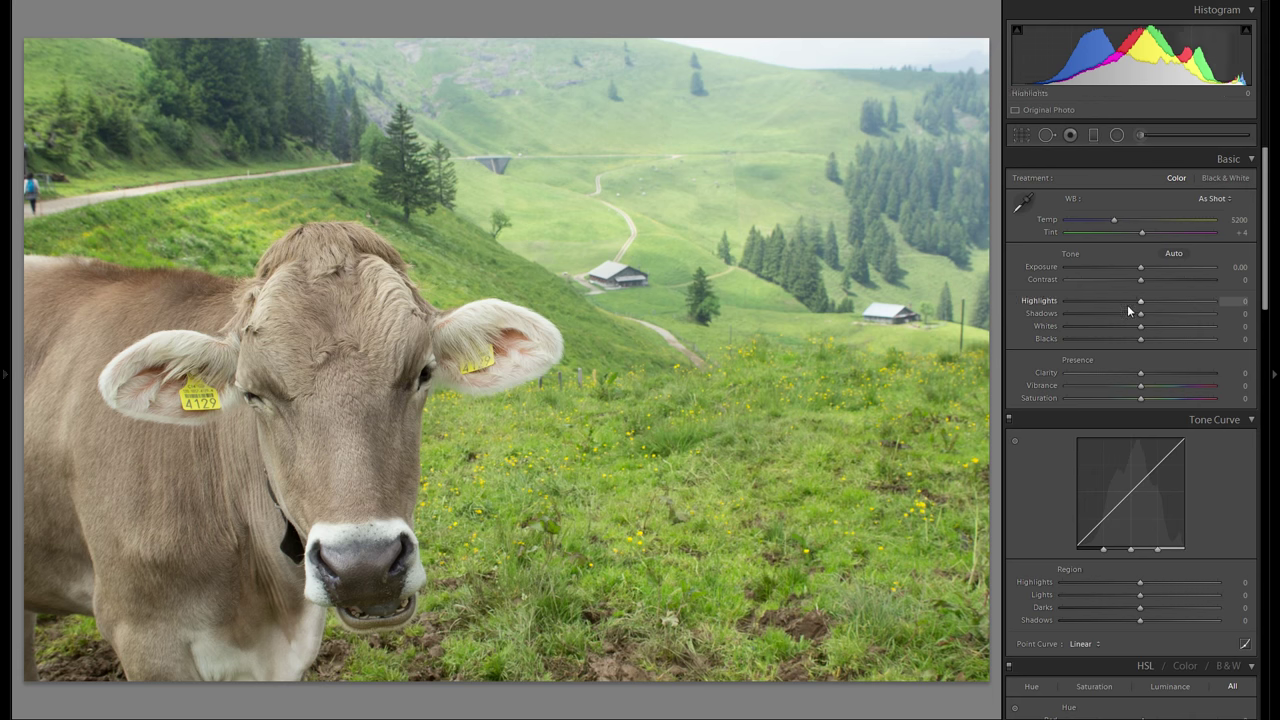
drag(1207, 312, 1240, 314)
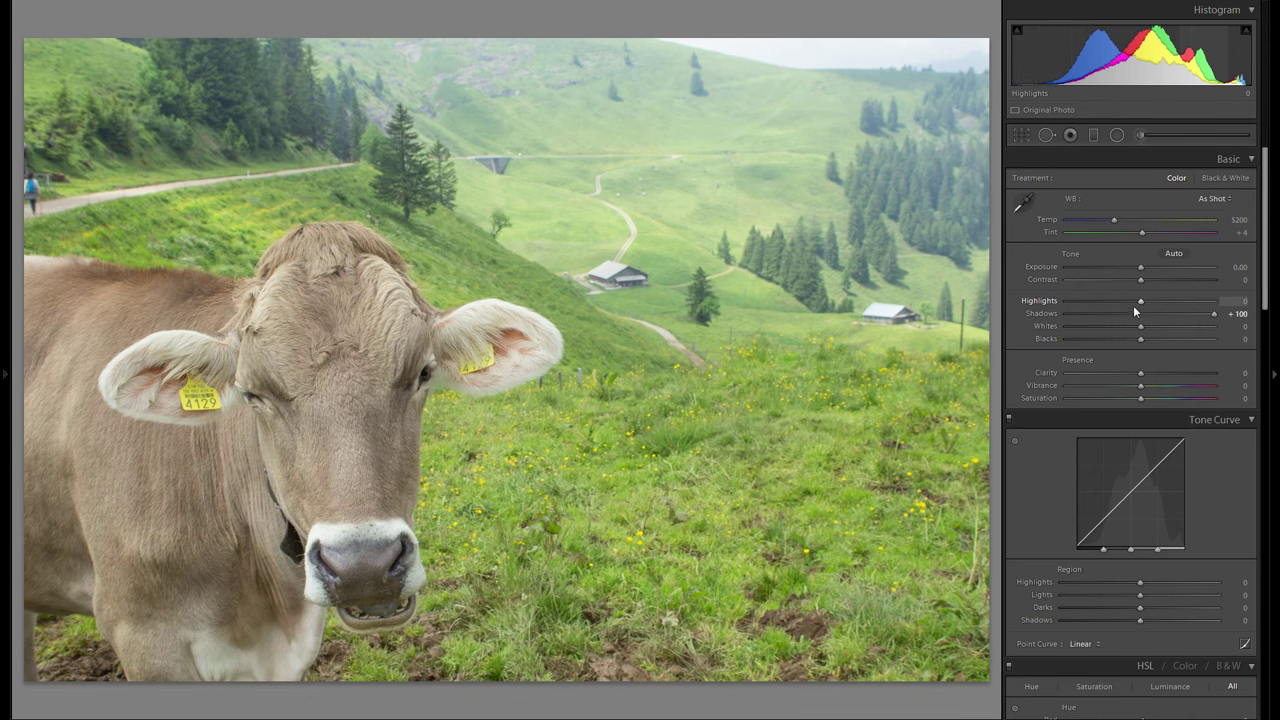
drag(1138, 304, 1012, 300)
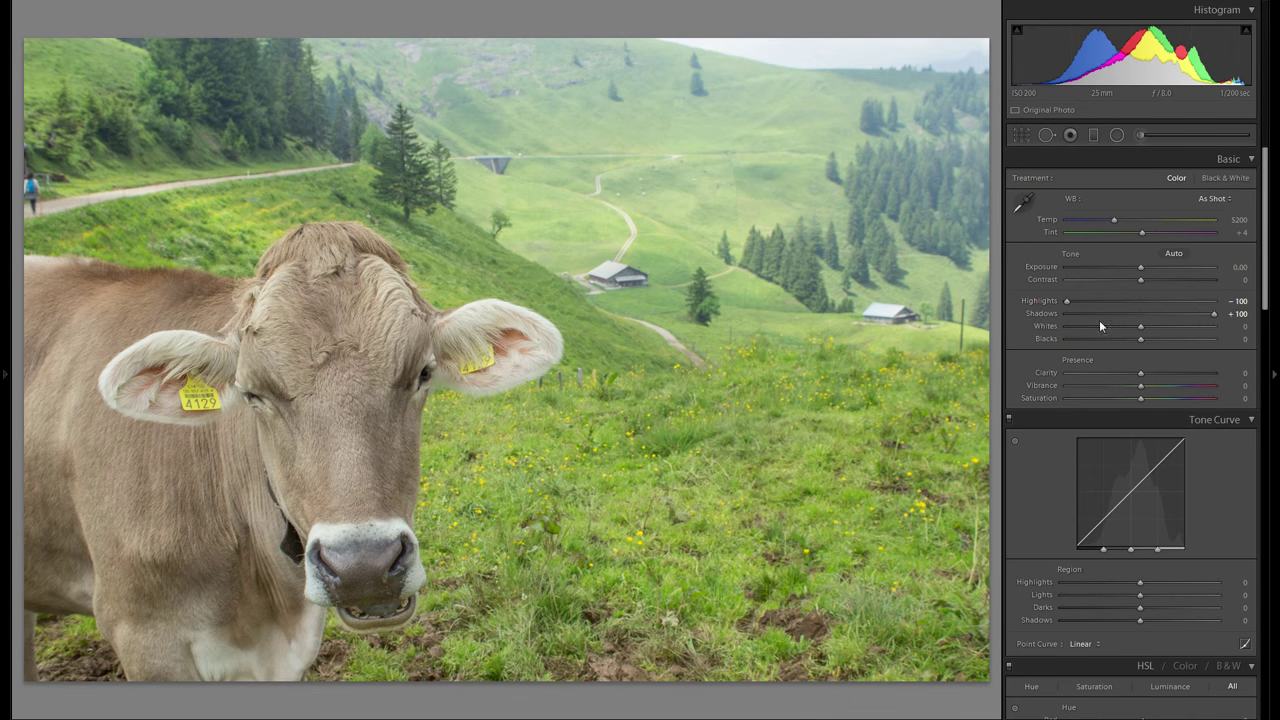
drag(1145, 340, 1178, 278)
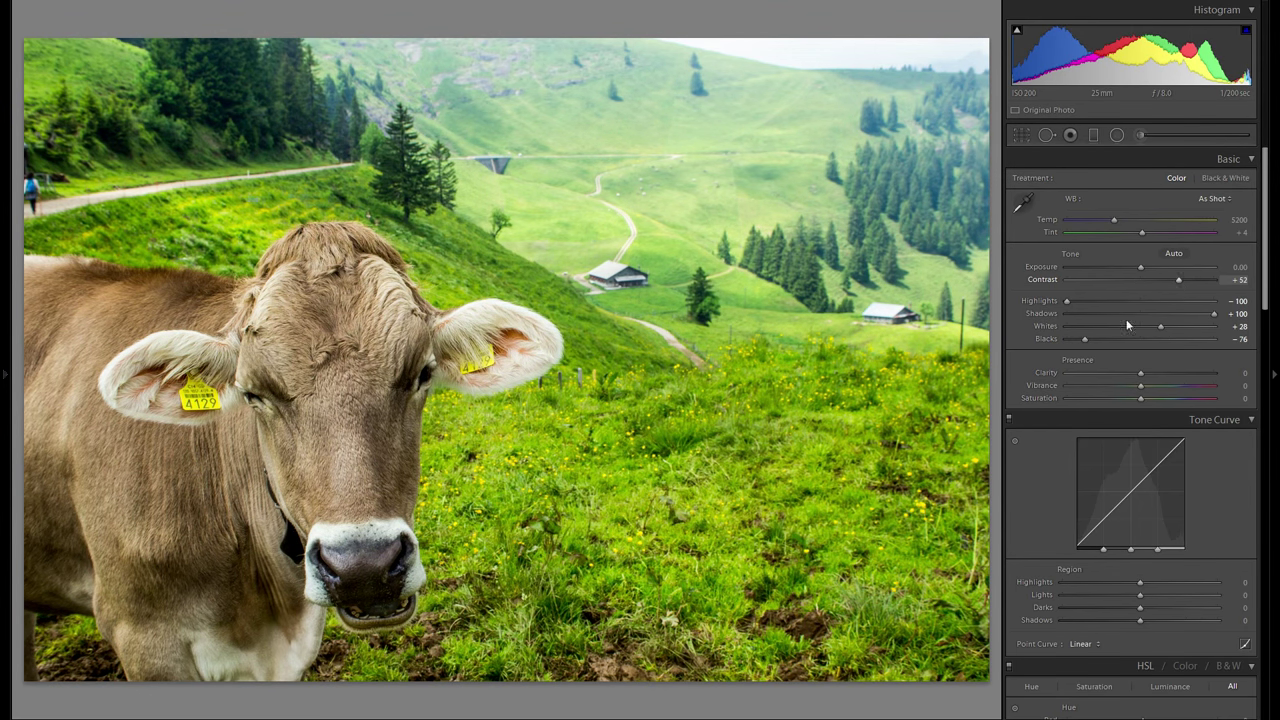
drag(1091, 338, 1099, 338)
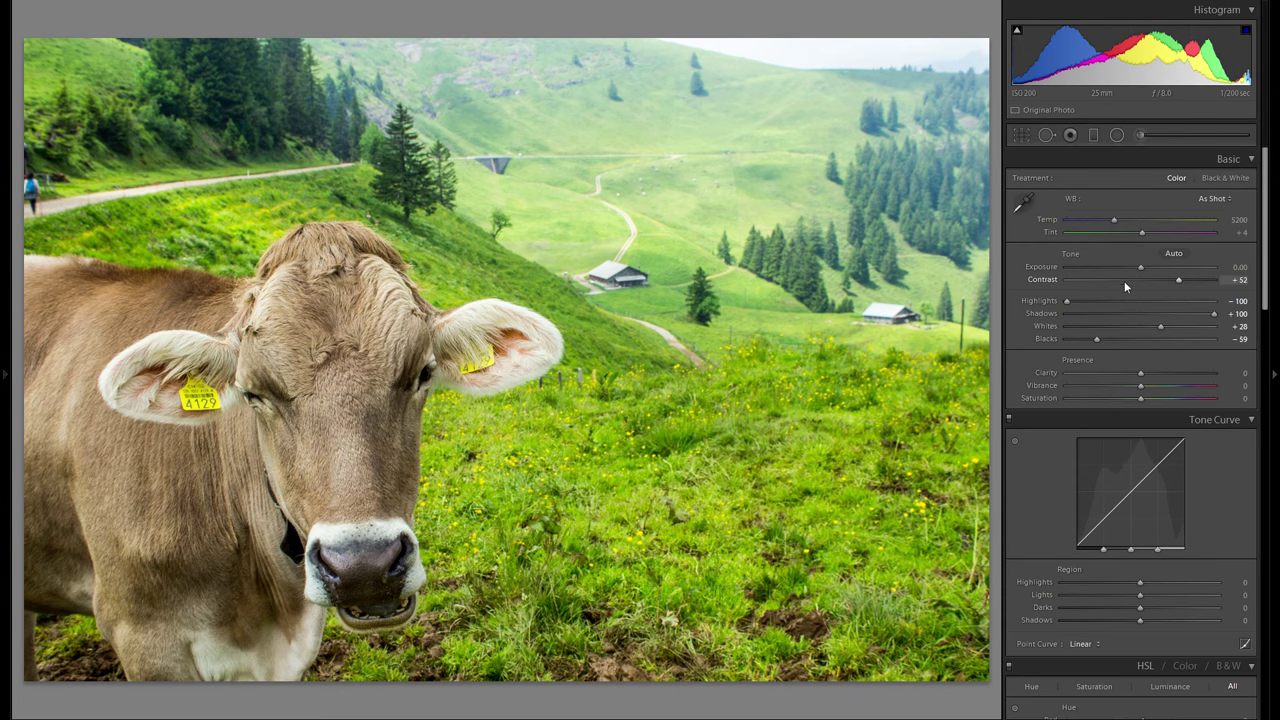
- Try Exposure at +0.29 and a cooler Temp of 4896, and reset both values
drag(1142, 269, 1145, 269)
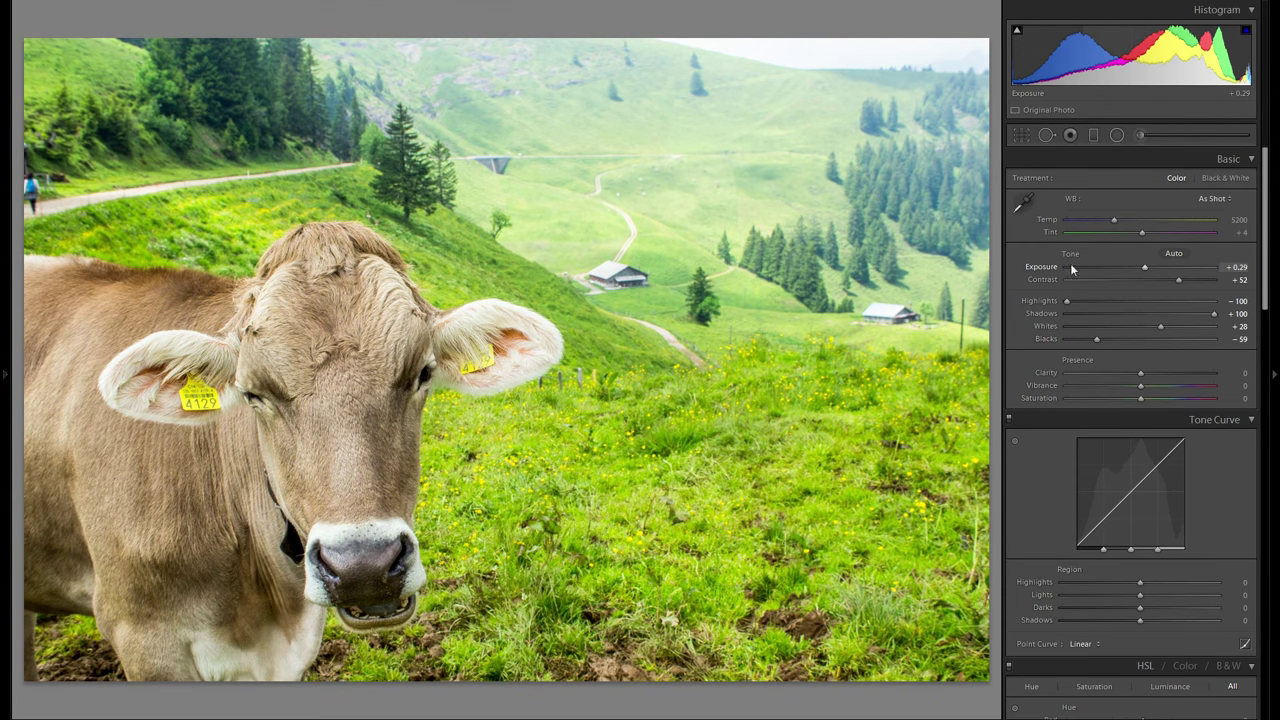
double_click(1072, 268)
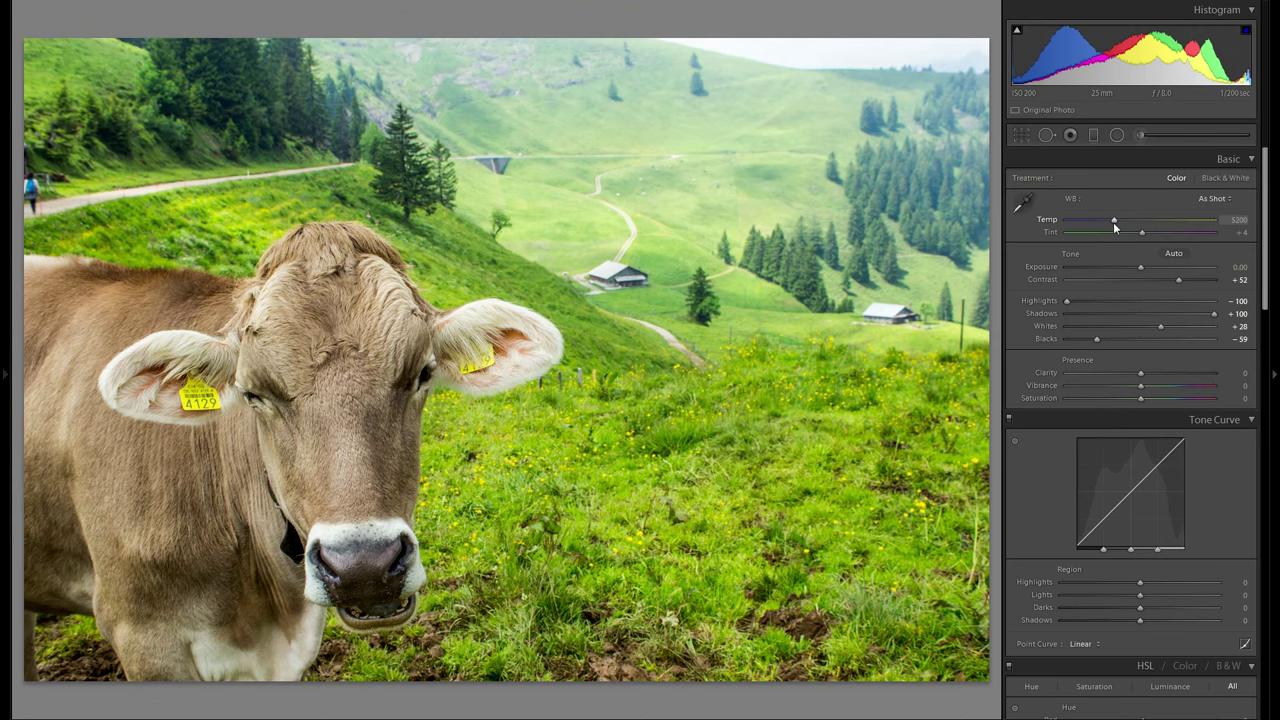
drag(1117, 228, 1117, 225)
drag(1116, 222, 1113, 224)
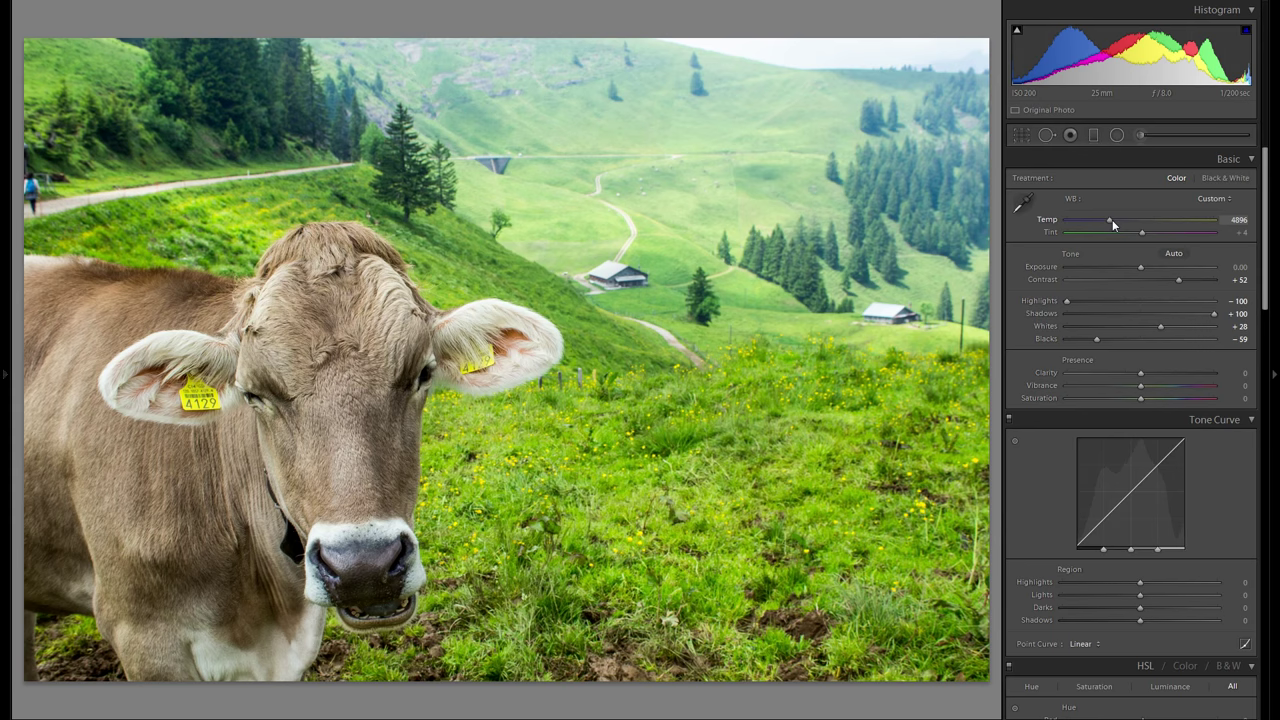
double_click(1042, 223)
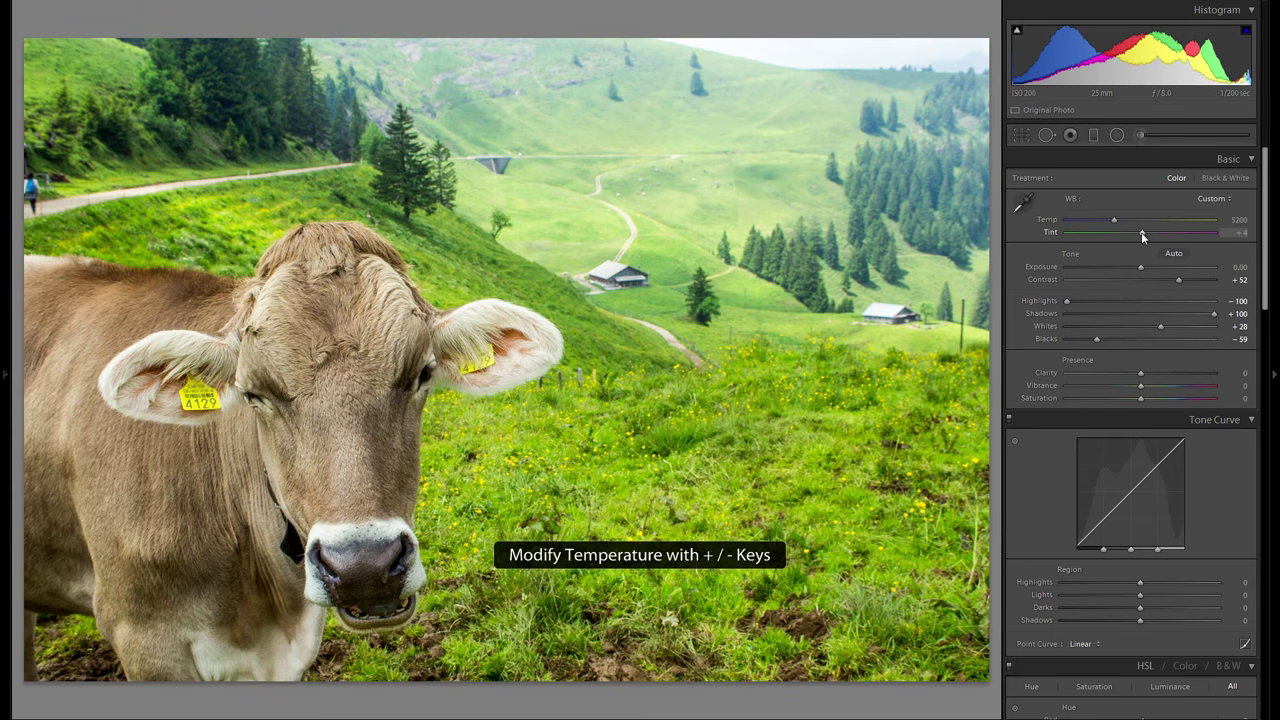
- Set the Tint to +10, and try Clarity at +64 before resetting it
mouse_move(1144, 236)
mouse_down()
mouse_move(1127, 234)
mouse_move(1162, 230)
mouse_move(1146, 236)
mouse_up()
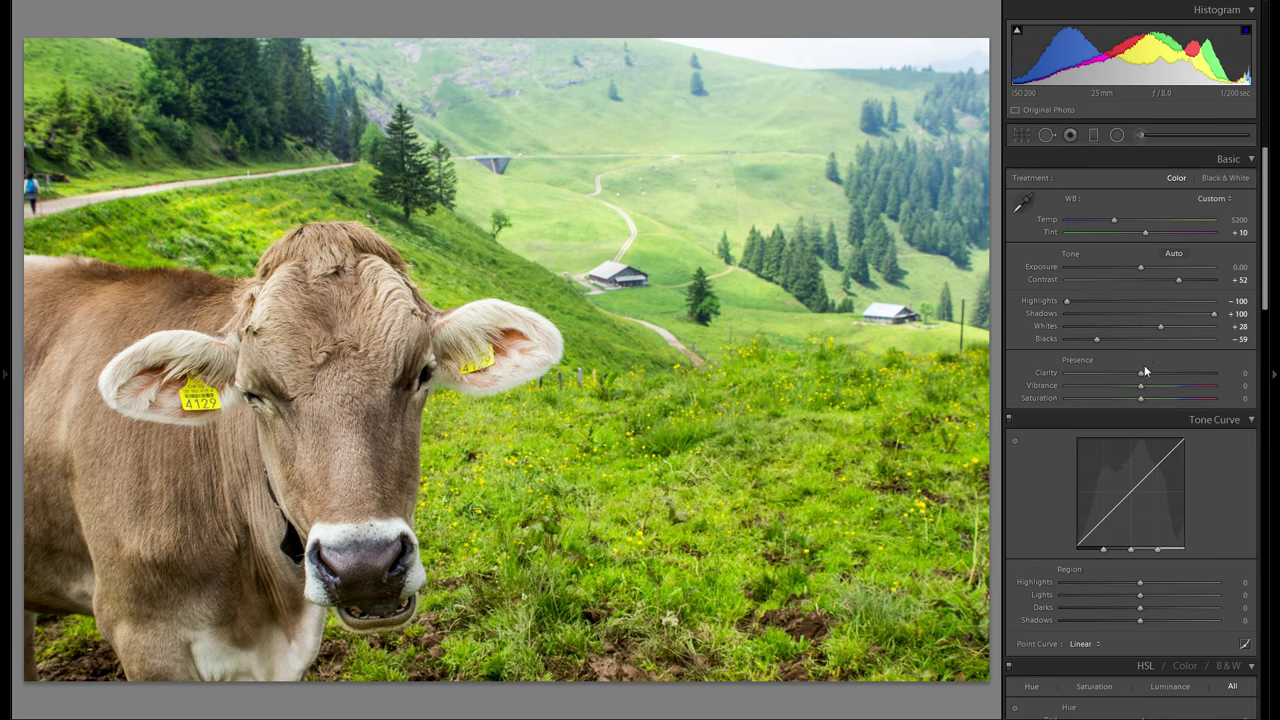
drag(1142, 372, 1188, 372)
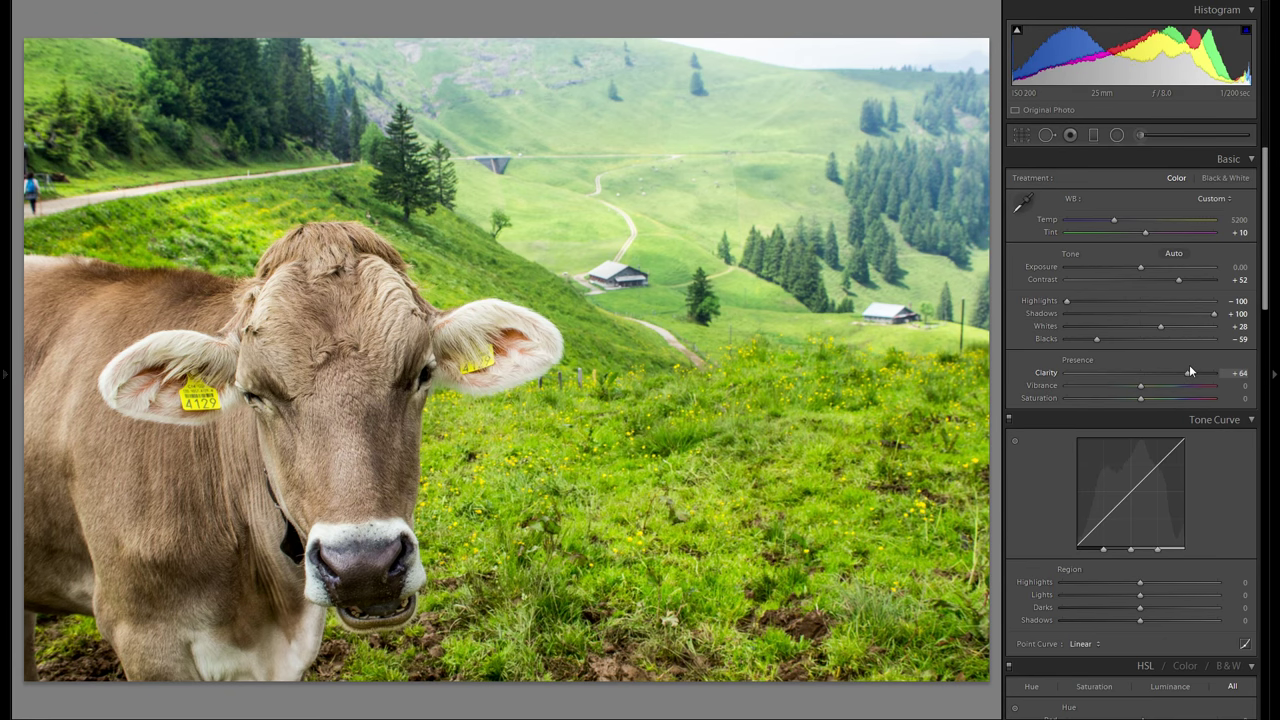
double_click(1049, 372)
- Inspect the cow's ear and face up close, and set Clarity to +12 and Vibrance to −8
click(697, 352)
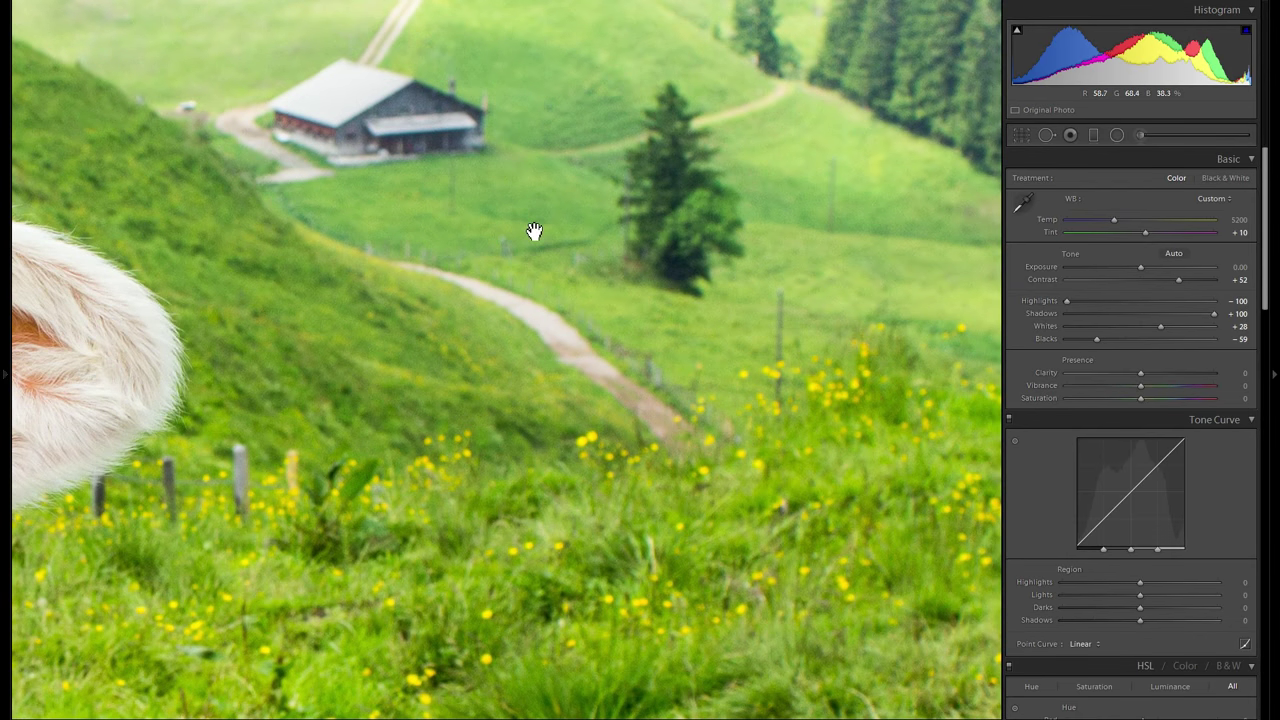
drag(531, 231, 649, 510)
drag(486, 482, 826, 170)
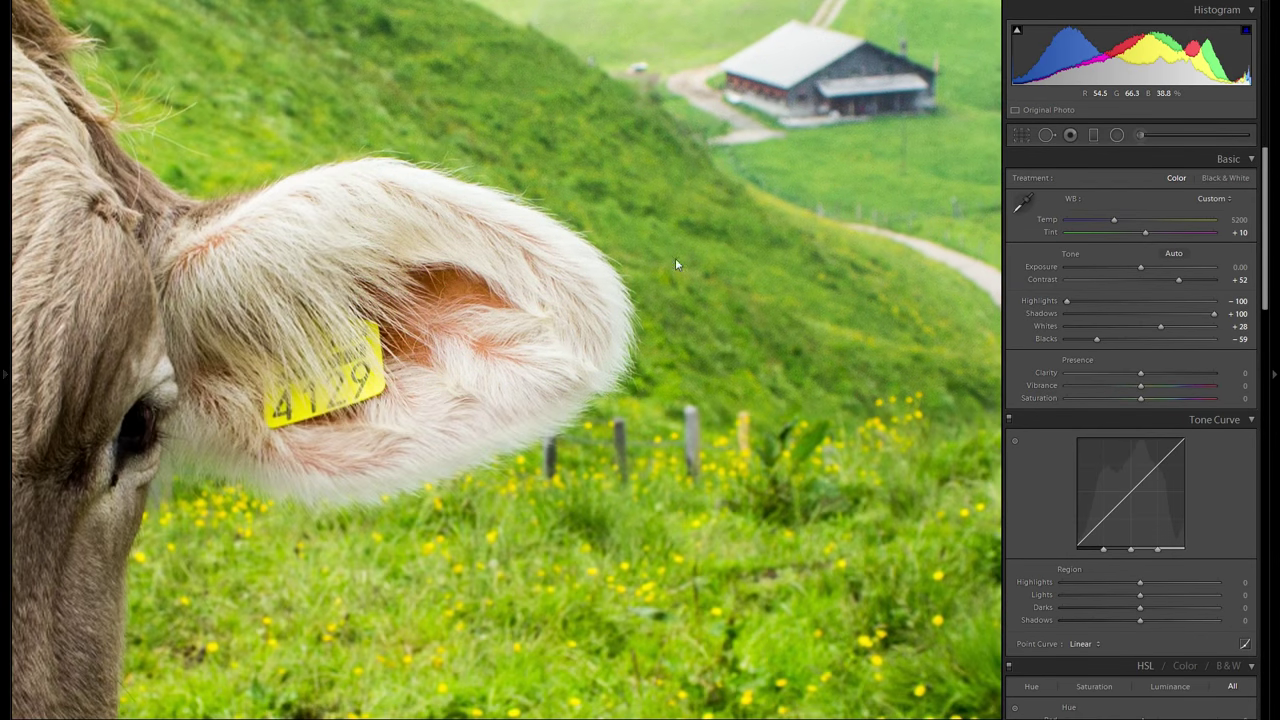
drag(354, 398, 684, 262)
drag(484, 255, 687, 192)
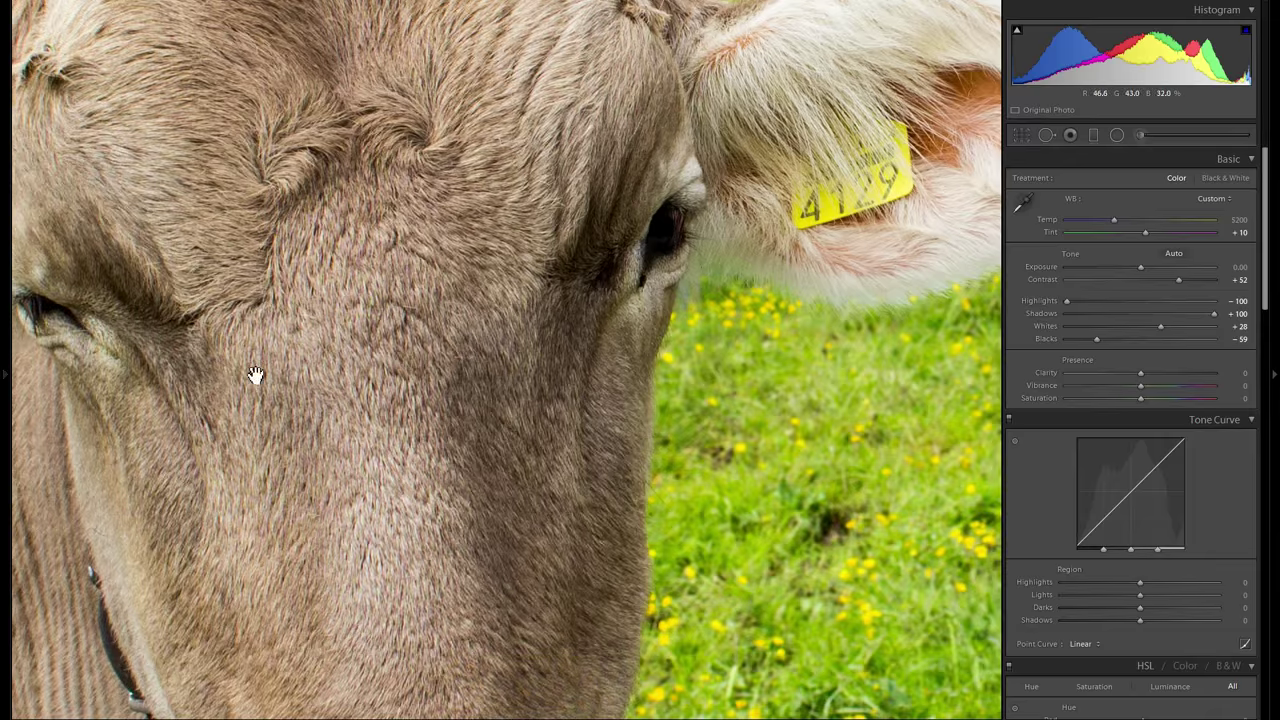
click(401, 437)
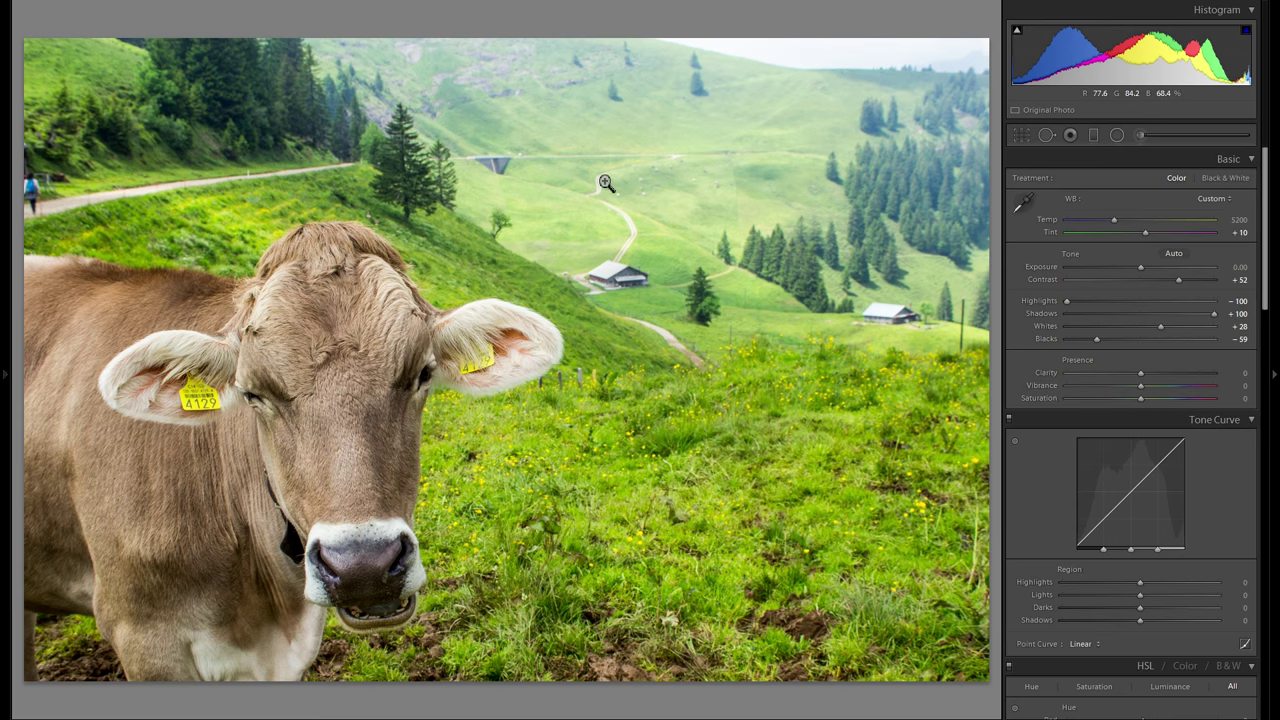
mouse_move(1138, 373)
mouse_down()
mouse_move(1093, 370)
mouse_move(1171, 371)
mouse_move(1148, 367)
mouse_up()
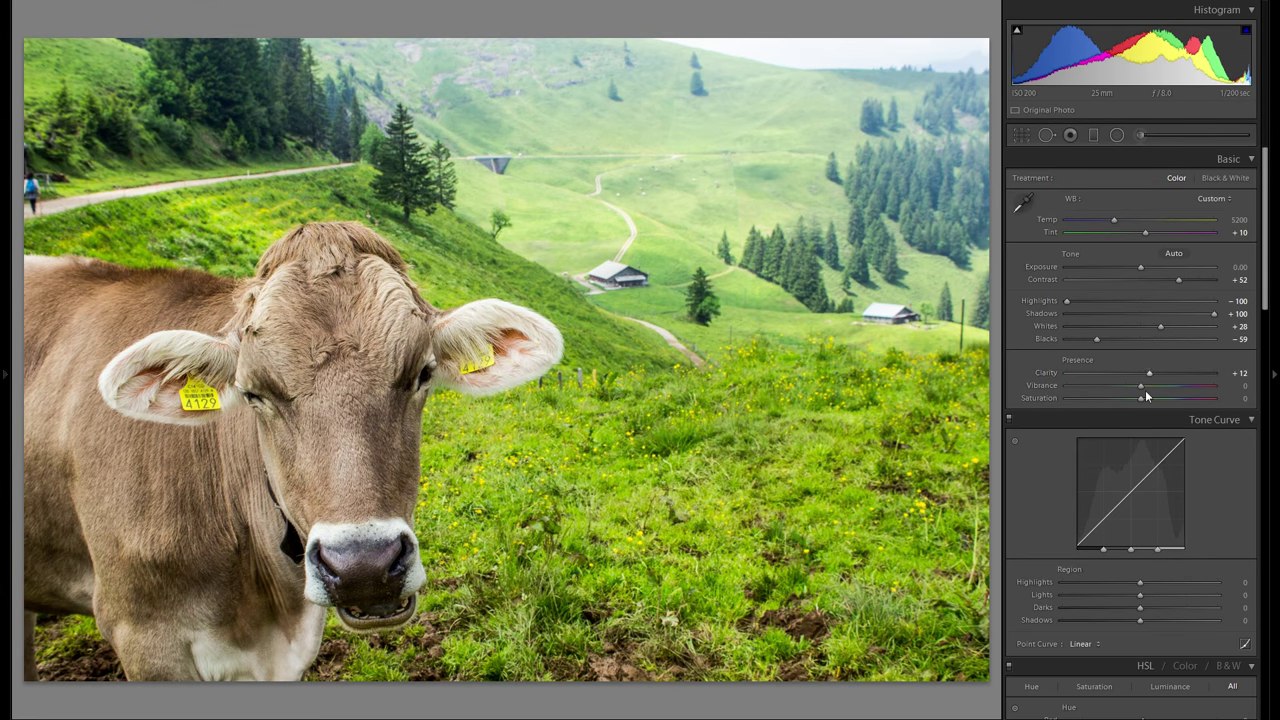
double_click(1053, 386)
drag(1140, 384, 1135, 389)
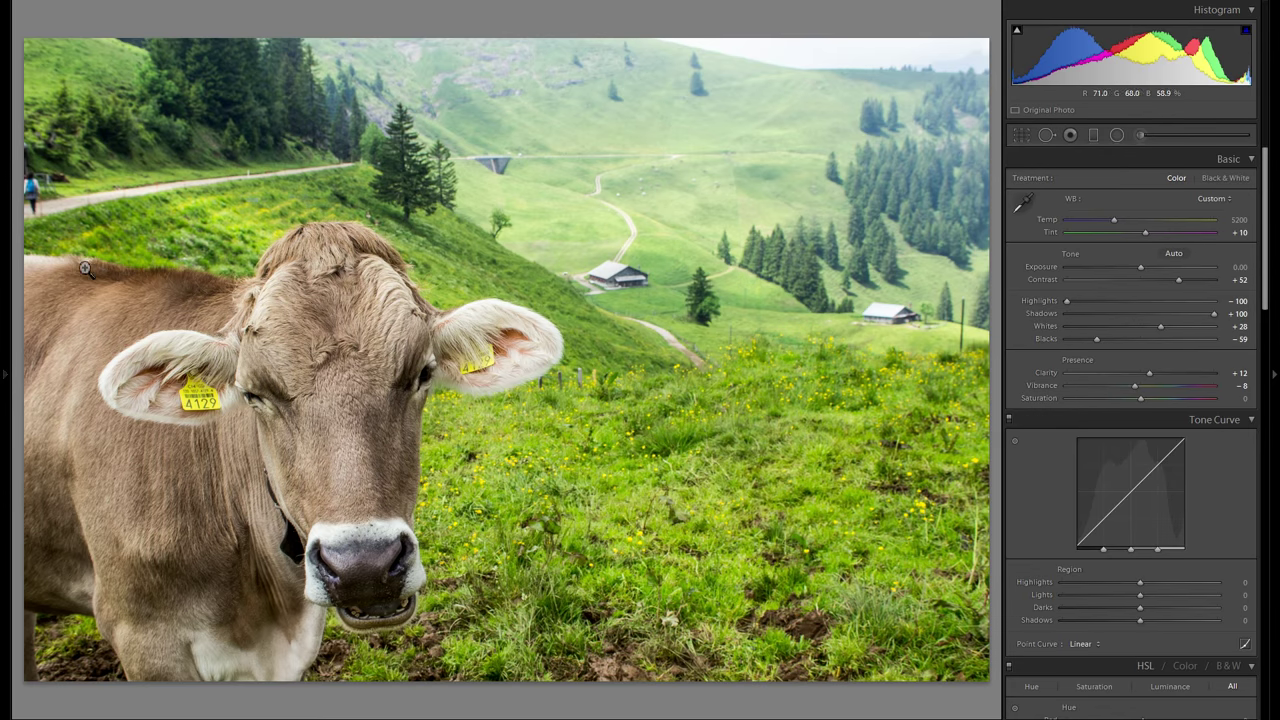
- Remove the walker with the blue backpack from the path using the Spot Removal tool in Heal mode, size 75
click(37, 207)
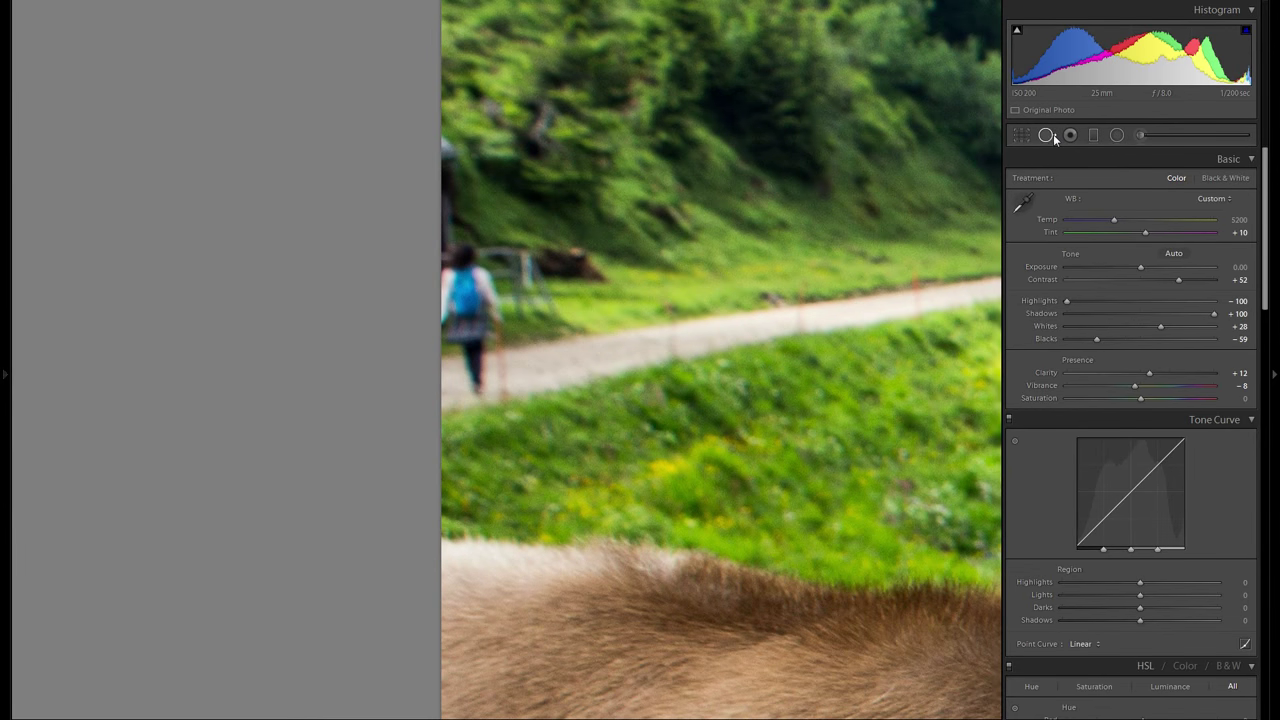
click(1047, 134)
scroll(482, 304, up, 7)
mouse_move(466, 256)
mouse_down()
mouse_move(489, 381)
mouse_move(457, 368)
mouse_move(472, 398)
mouse_up()
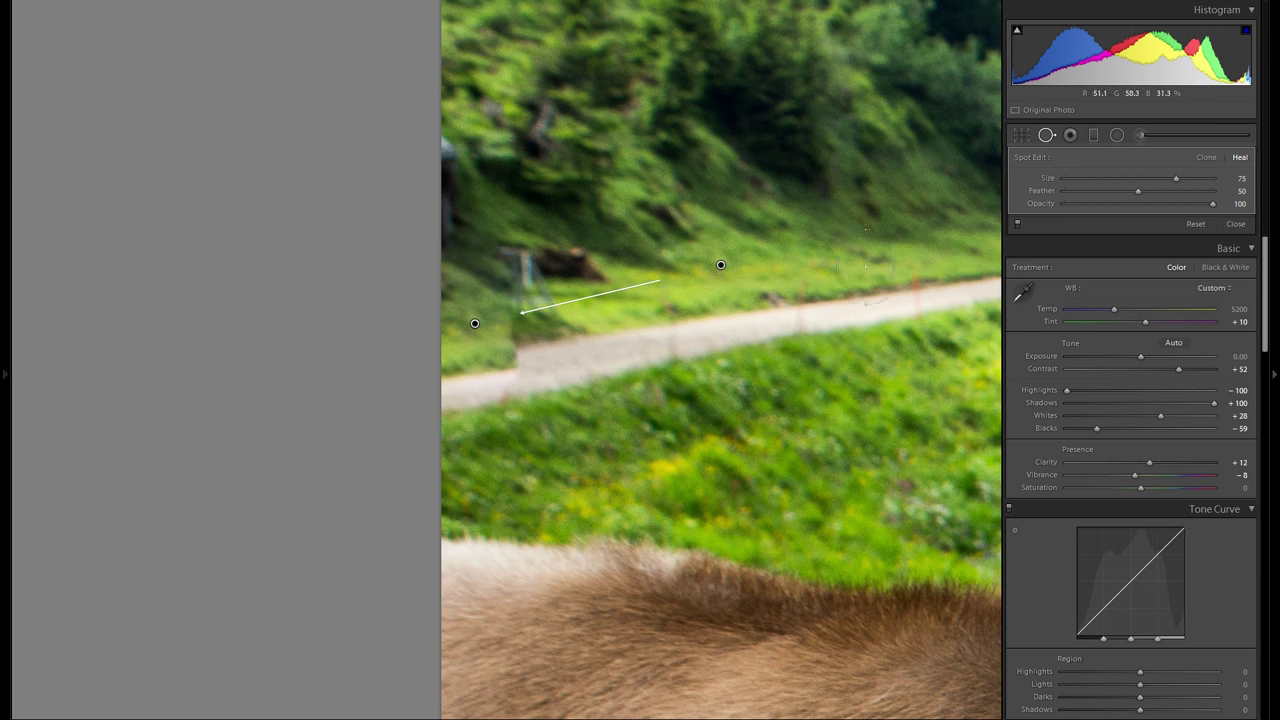
- Select new source areas for the healed walker spot until the patch blends in, and close the Spot Removal tool
right_click(716, 281)
click(786, 319)
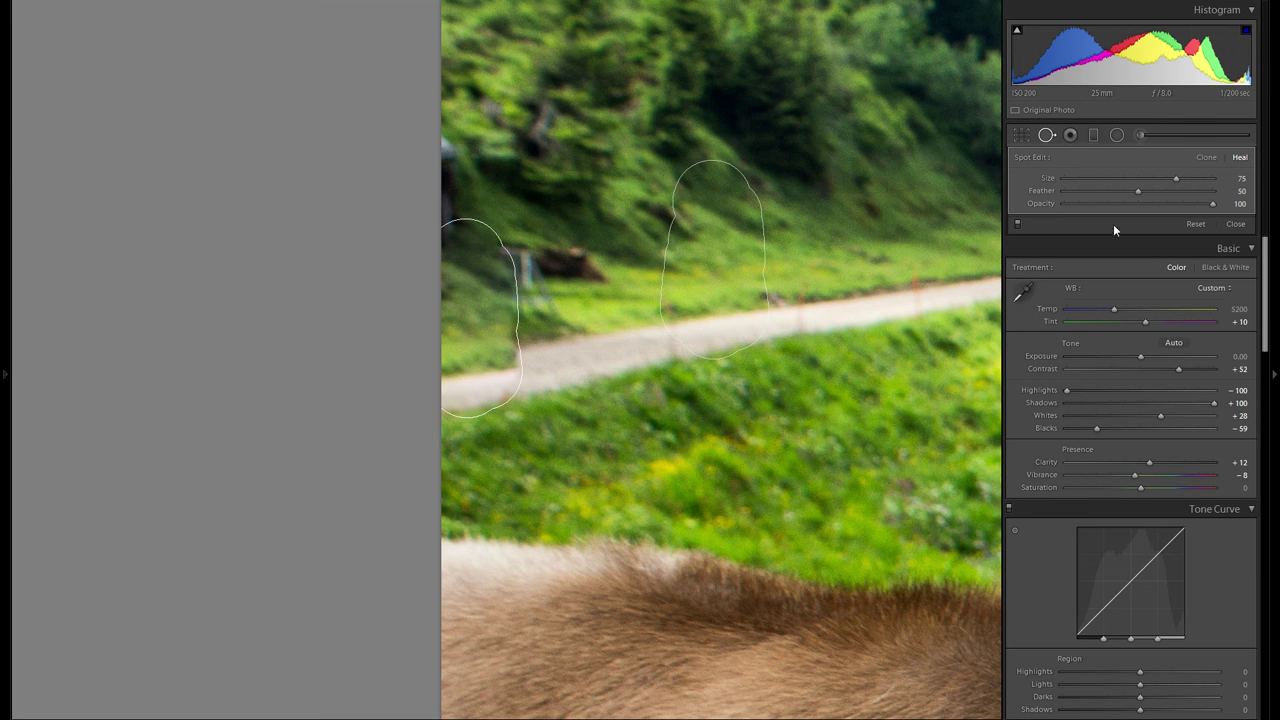
right_click(627, 302)
click(689, 344)
key(ctrl+z)
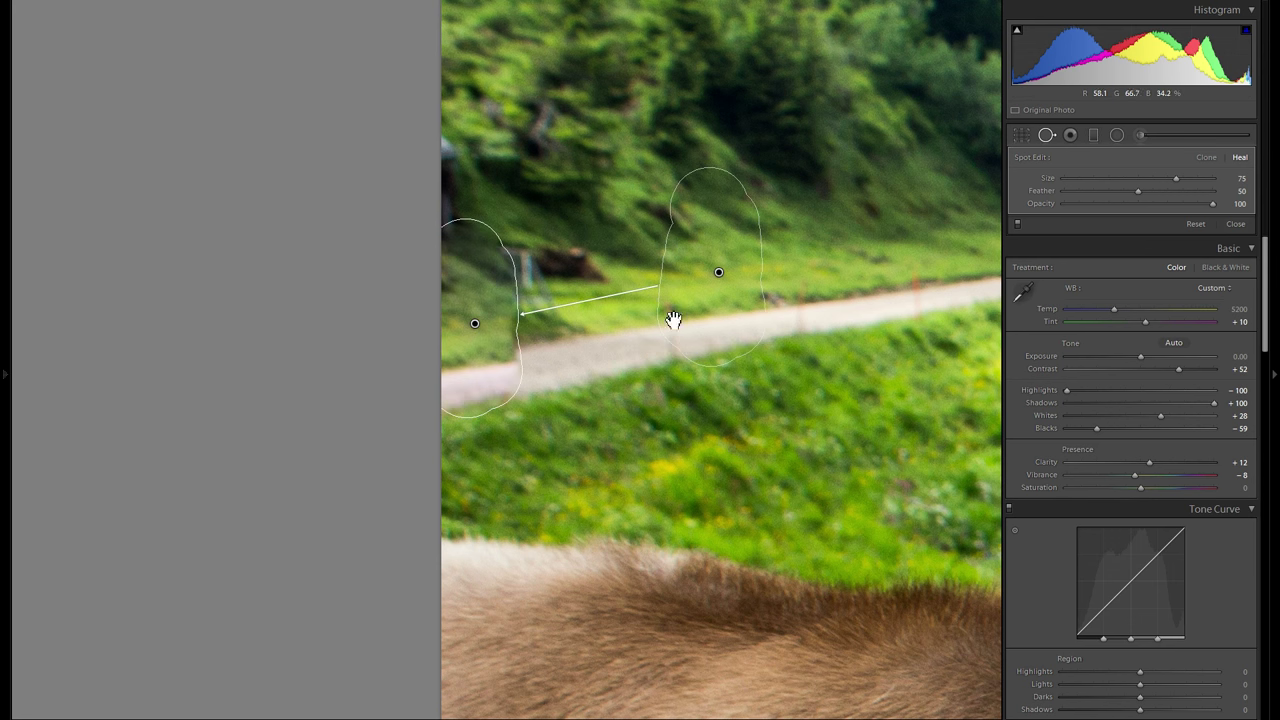
right_click(722, 312)
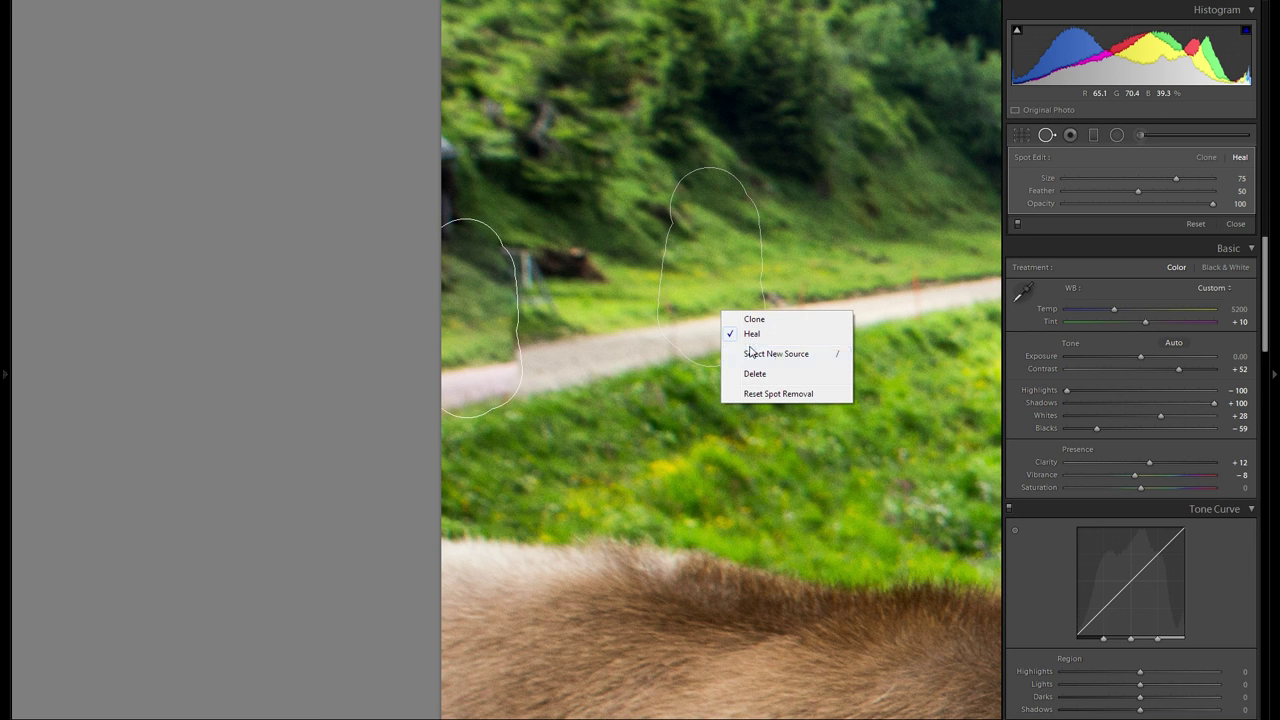
click(768, 355)
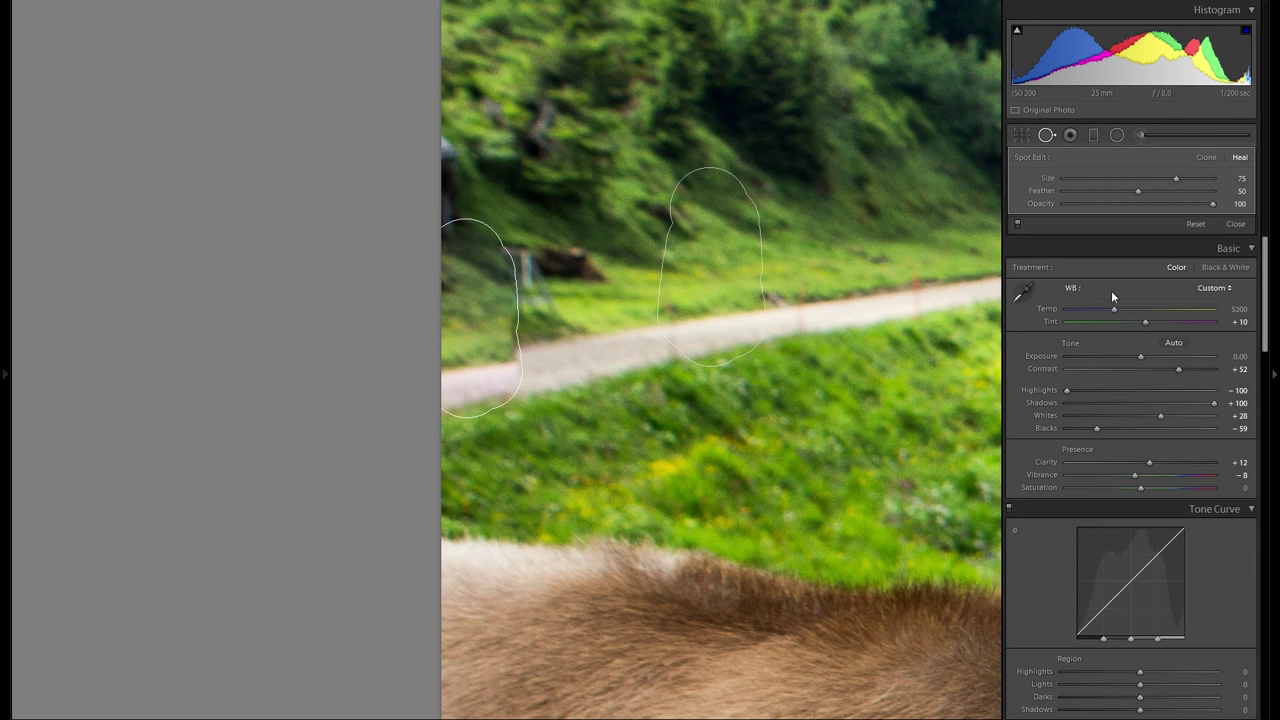
right_click(648, 306)
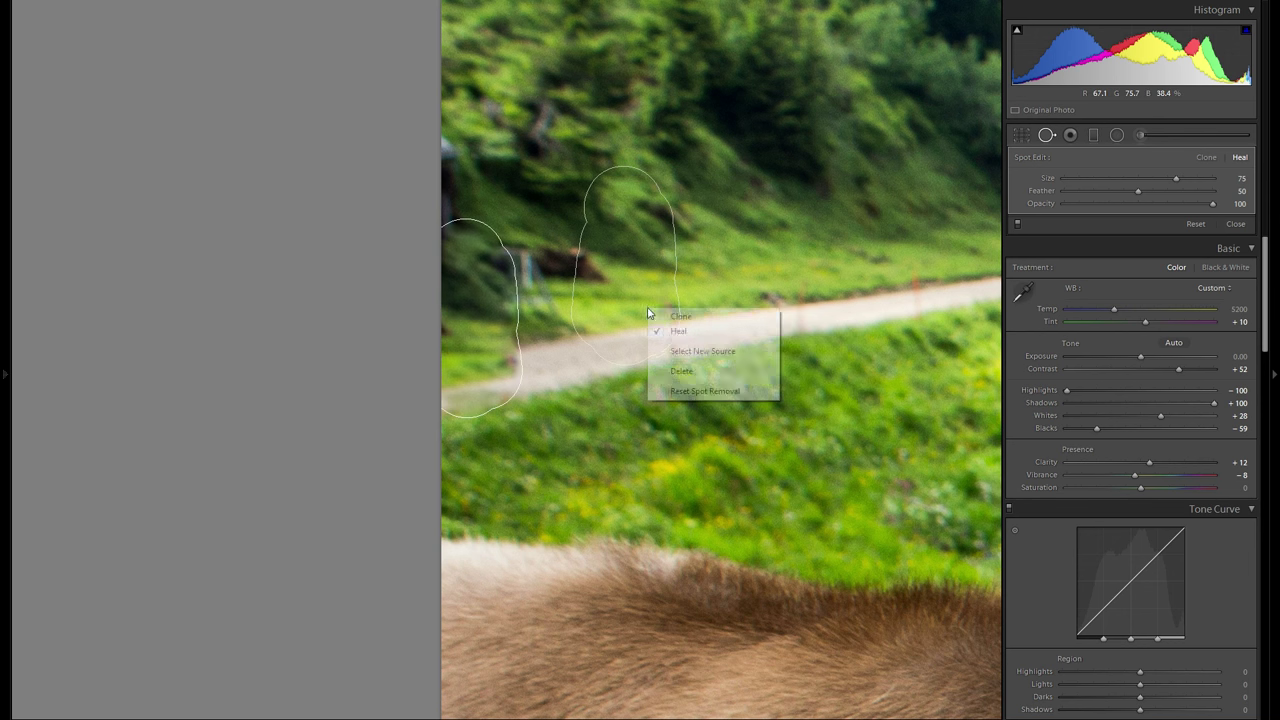
click(700, 354)
key(Delete)
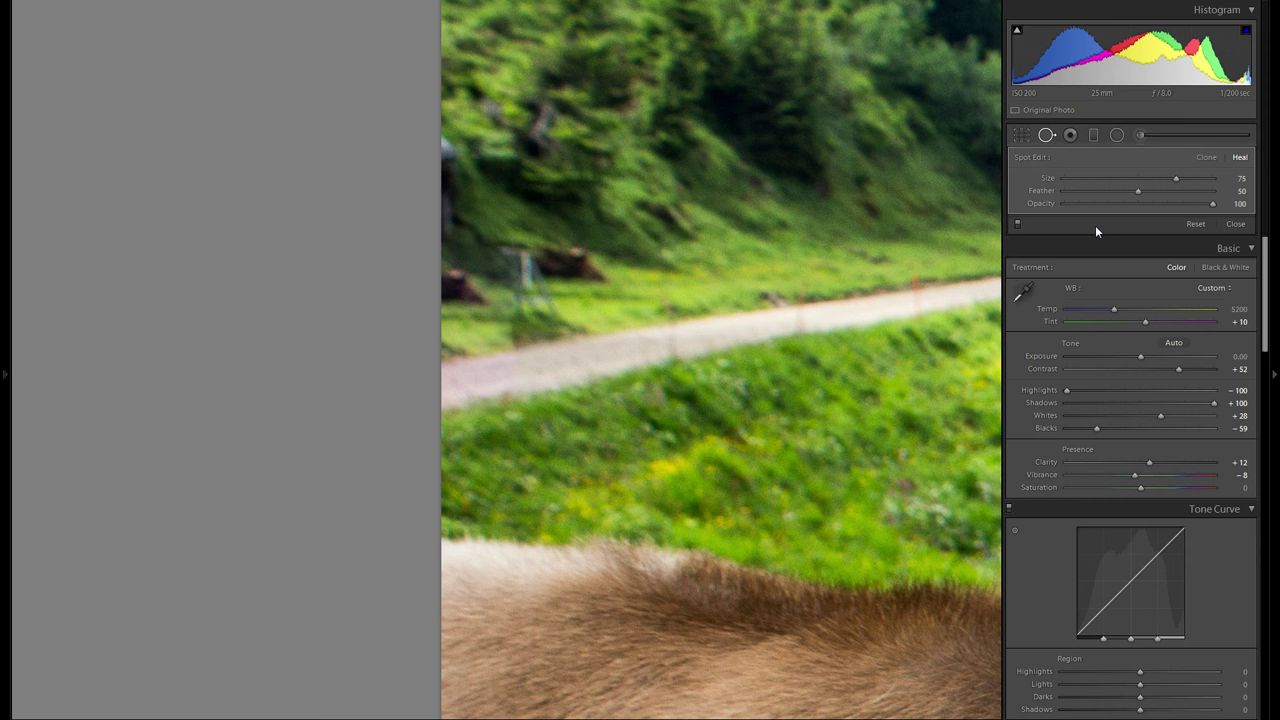
click(1047, 134)
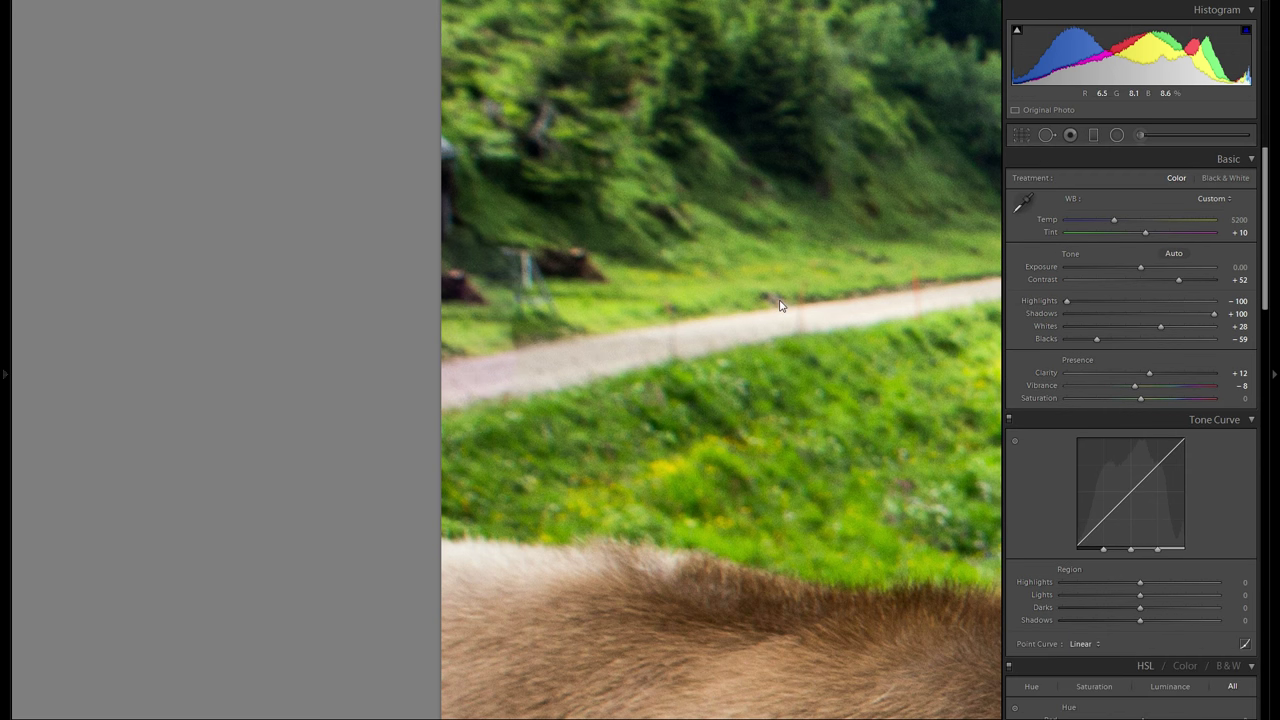
click(819, 280)
- Adjust the Tone Curve regions to Highlights +13, Lights 0, Darks −5 and Shadows −15
scroll(1135, 368, down, 4)
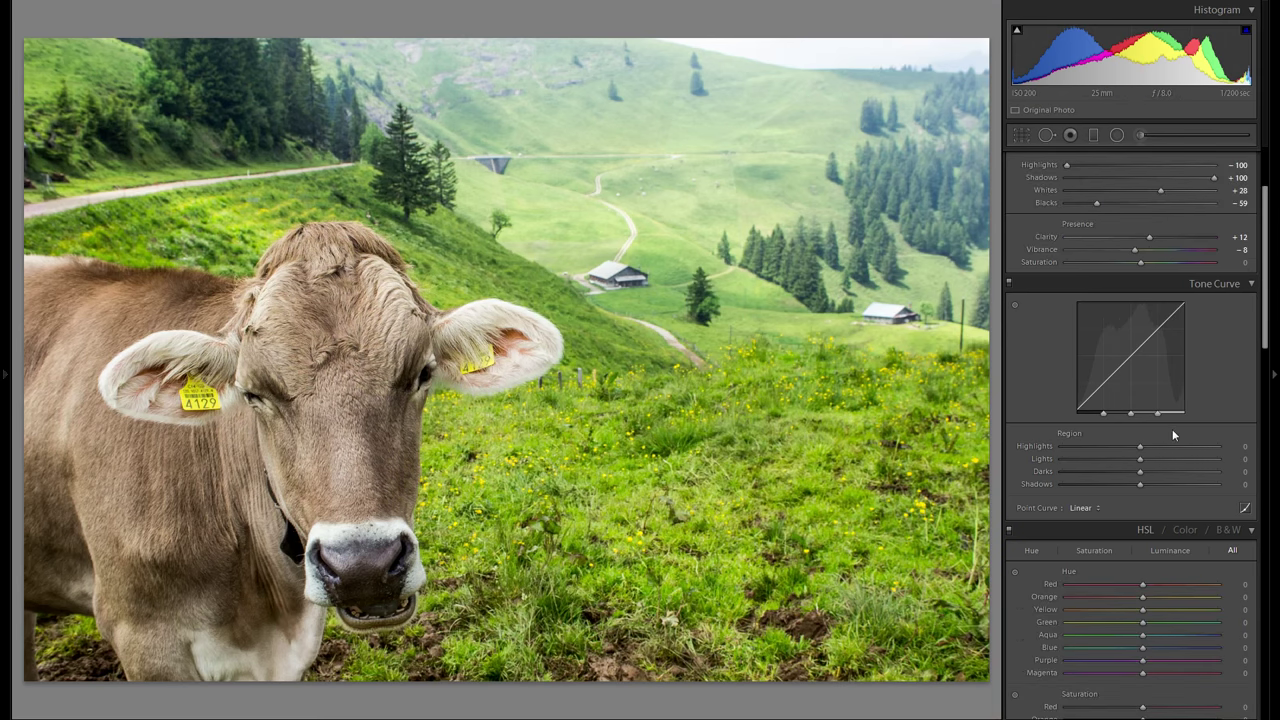
drag(1135, 446, 1160, 462)
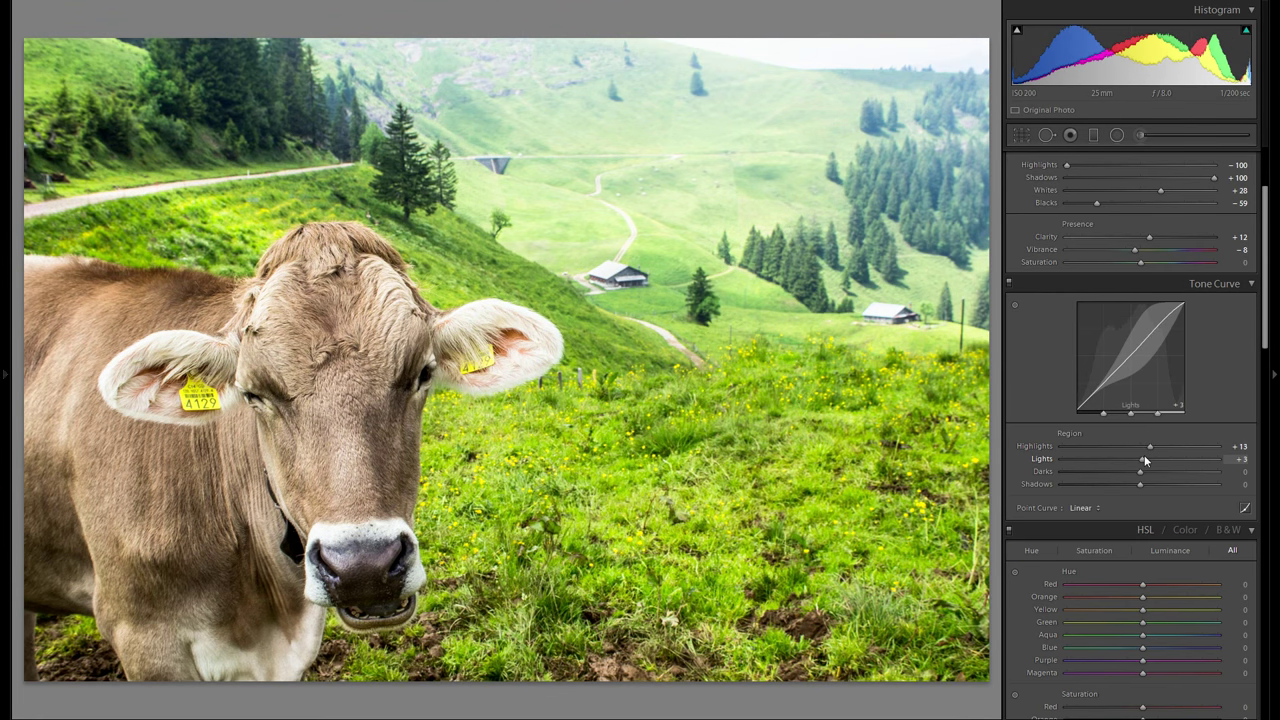
double_click(1045, 458)
mouse_move(1141, 470)
mouse_down()
mouse_move(1126, 471)
mouse_move(1160, 474)
mouse_move(1129, 483)
mouse_up()
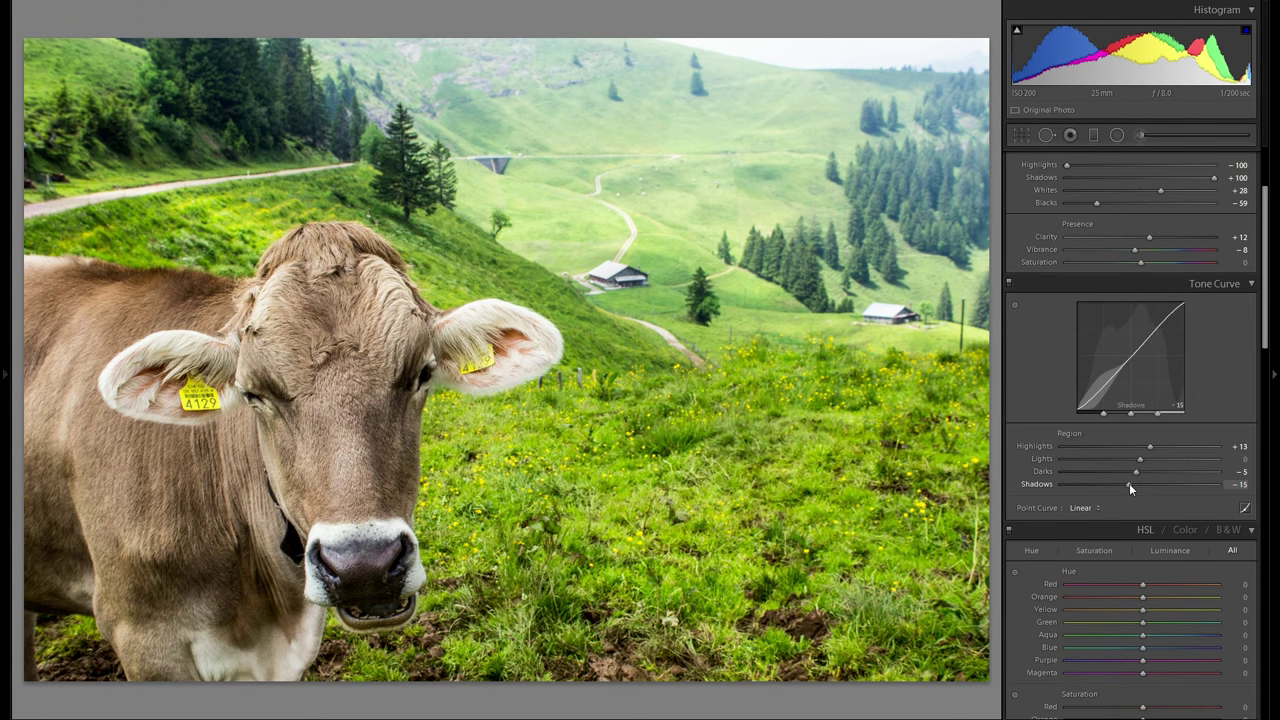
- Try other Point Curve presets, return to Linear, and compare the photo with and without the Tone Curve
click(1094, 508)
click(1145, 539)
click(1092, 512)
click(1137, 524)
click(1086, 511)
click(1139, 522)
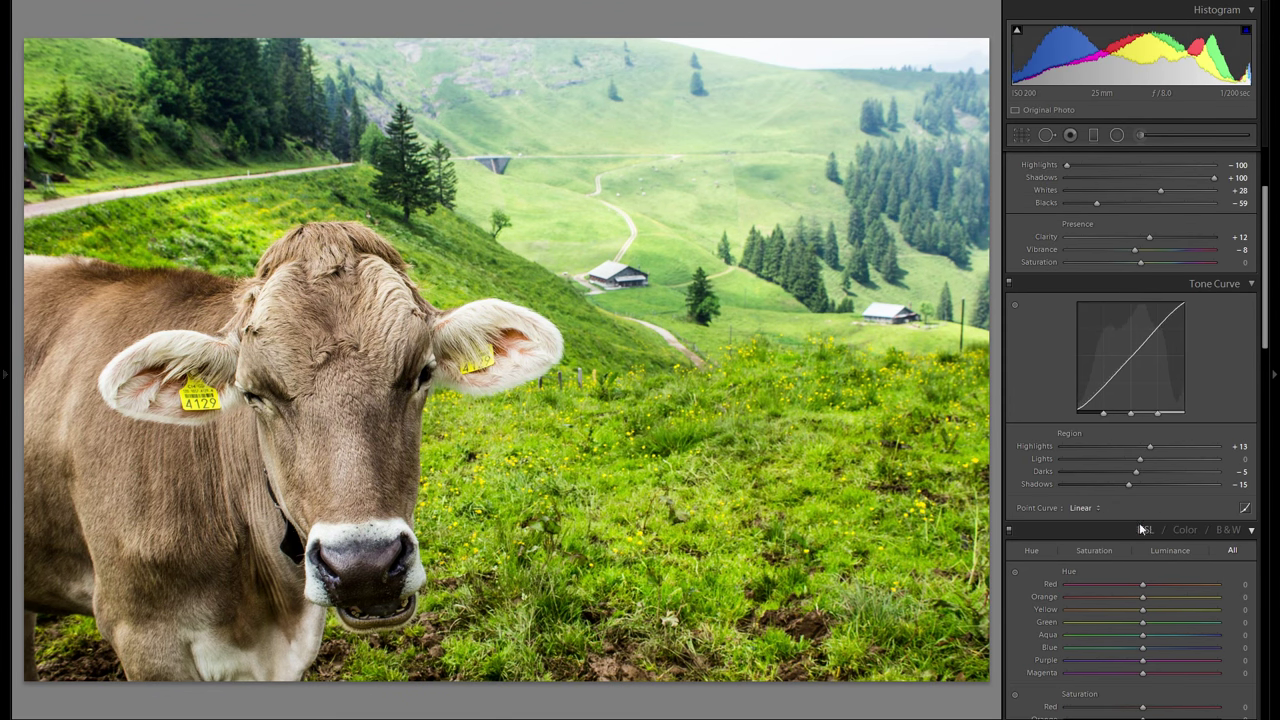
click(1009, 283)
click(1009, 283)
- Give the Split Toning highlights a warm yellow tint with hue 44 and saturation 71
scroll(1200, 472, down, 5)
scroll(1204, 440, up, 1)
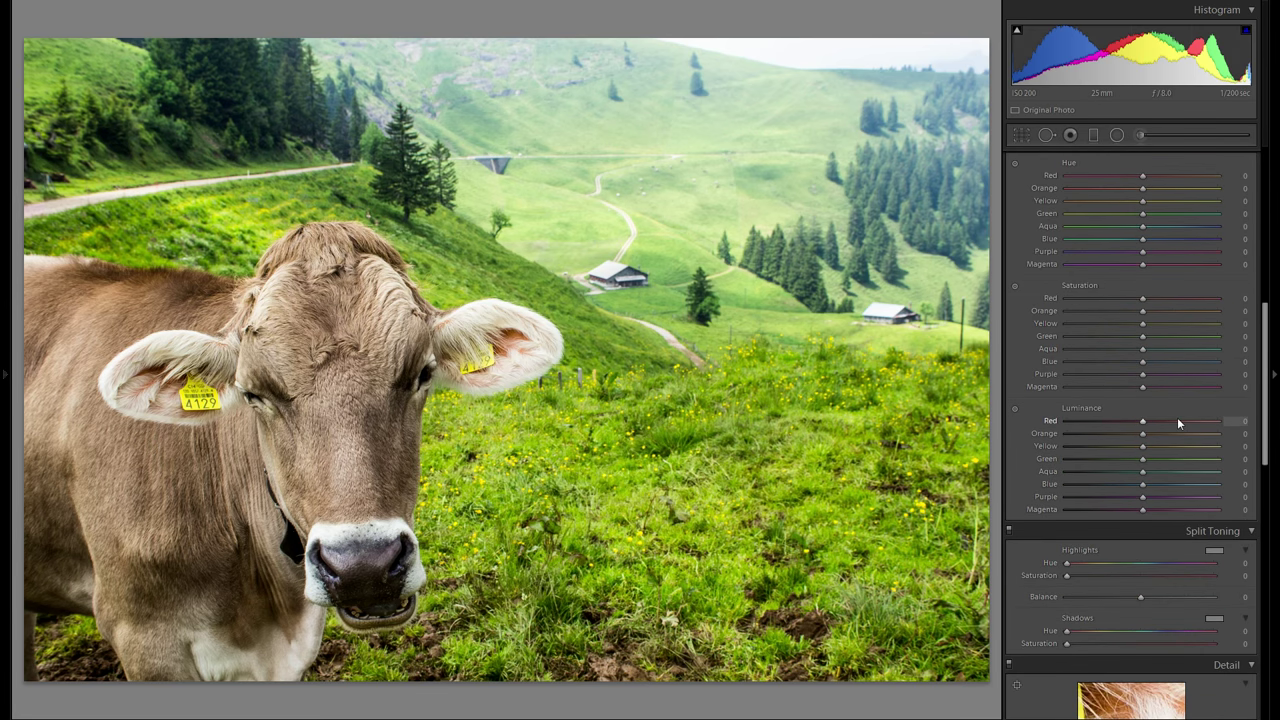
scroll(1168, 412, down, 2)
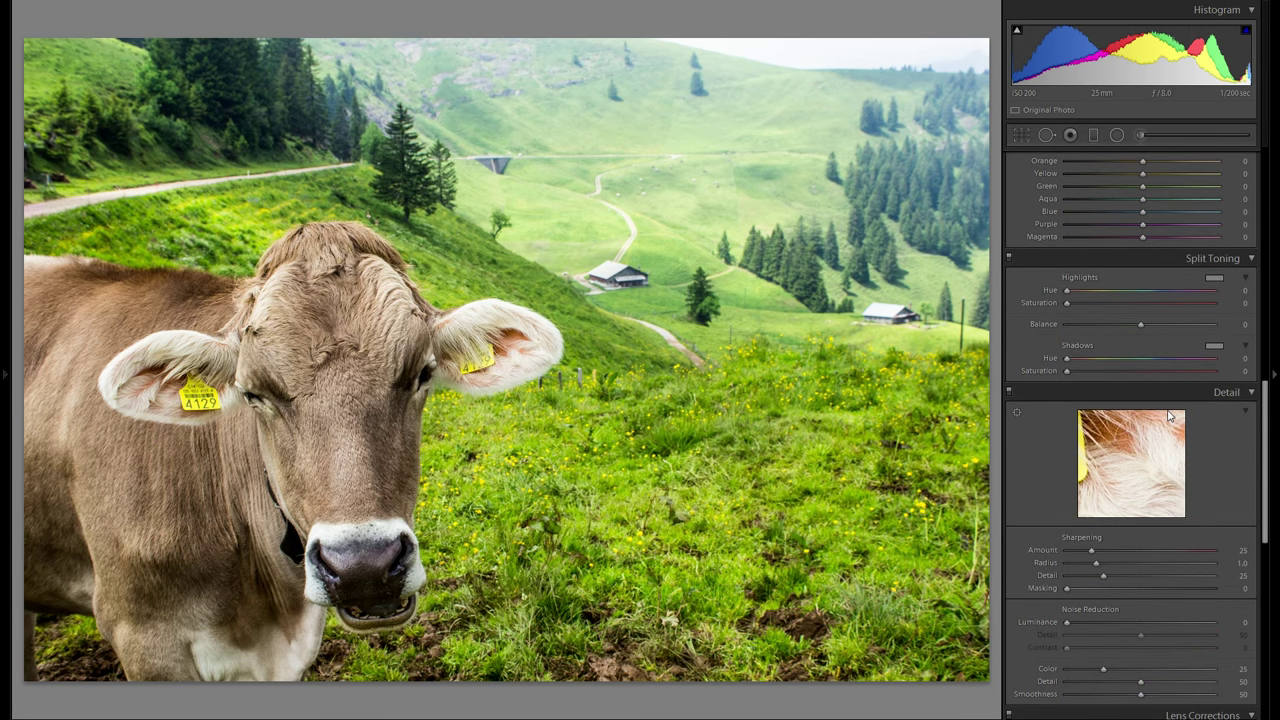
click(1214, 278)
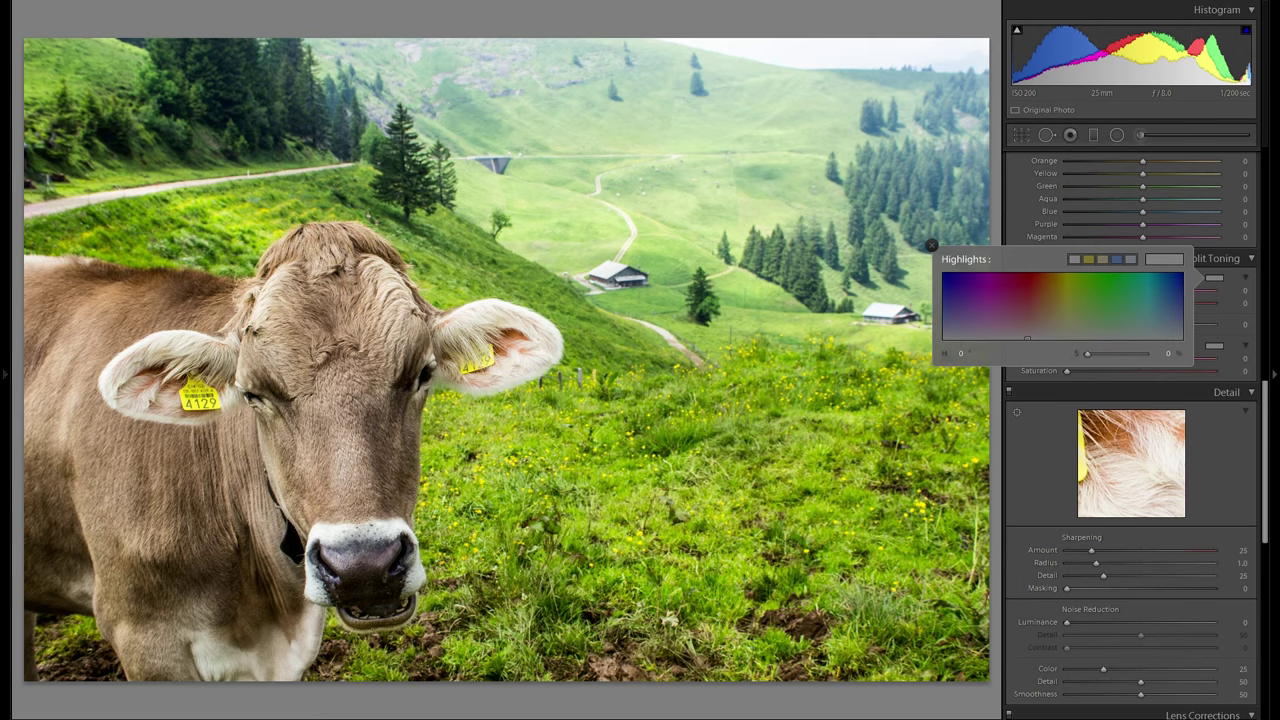
click(1049, 300)
mouse_move(1054, 298)
mouse_down()
mouse_move(955, 277)
mouse_move(1163, 285)
mouse_move(1055, 283)
mouse_move(1060, 339)
mouse_move(1060, 317)
mouse_up()
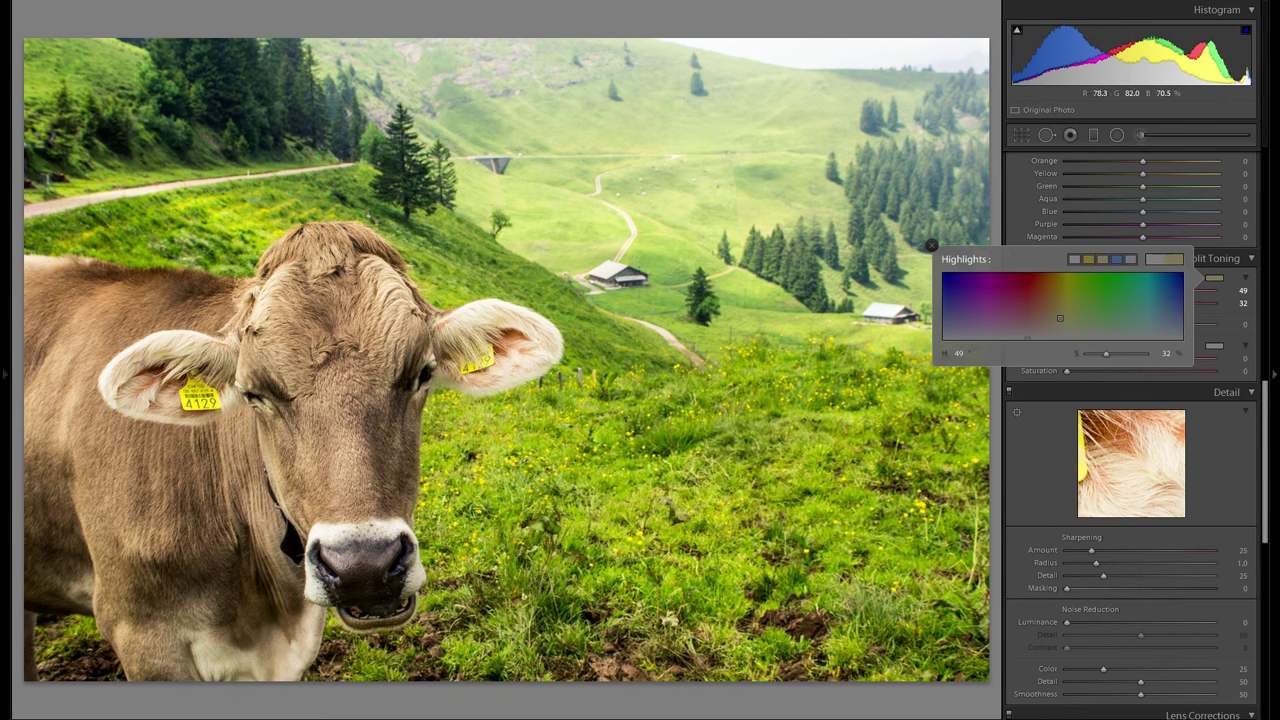
mouse_move(1060, 318)
mouse_down()
mouse_move(1060, 339)
mouse_move(1055, 293)
mouse_up()
drag(1056, 293, 1056, 291)
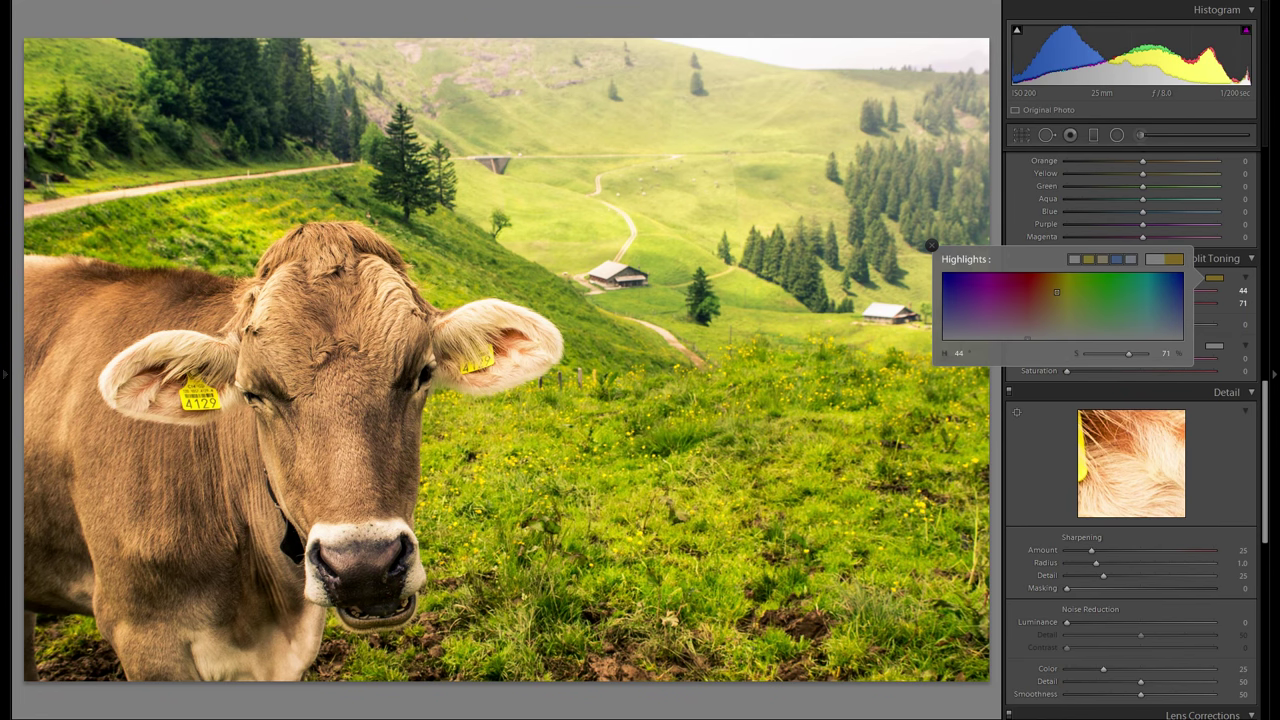
- Reduce the Split Toning highlights saturation to 32 and compare the photo with and without Split Toning
drag(1056, 292, 1056, 315)
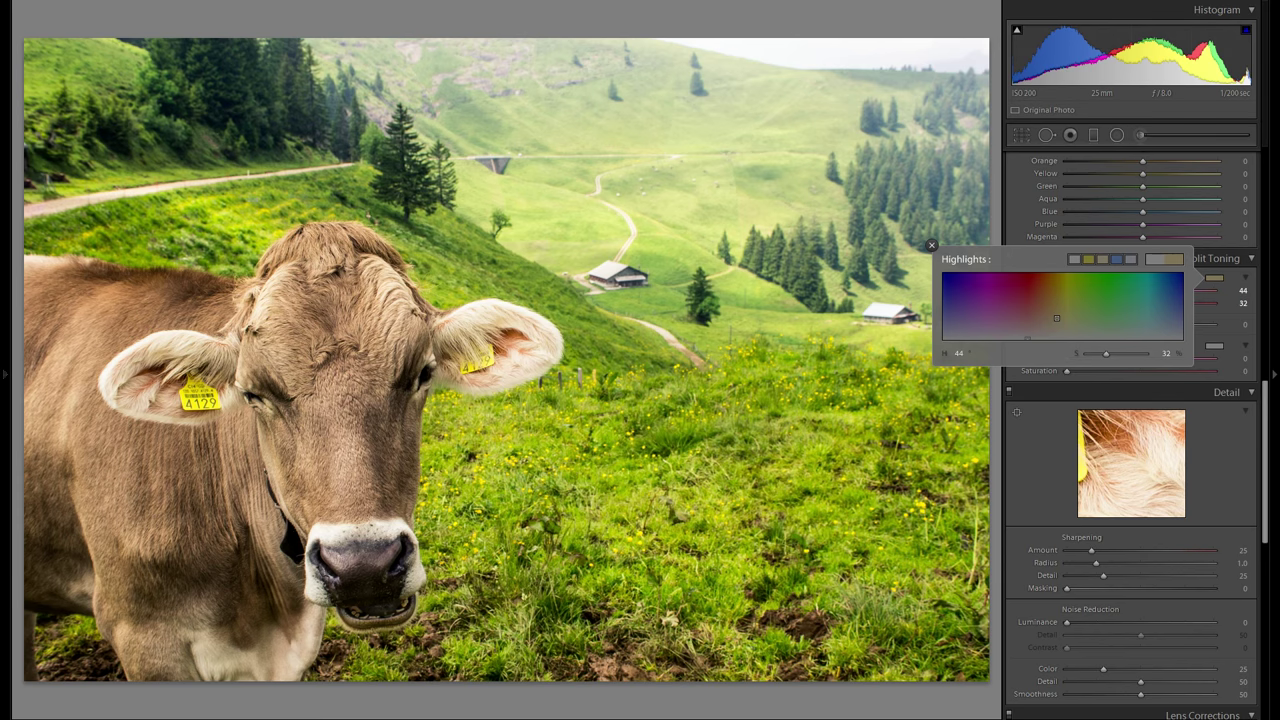
click(931, 245)
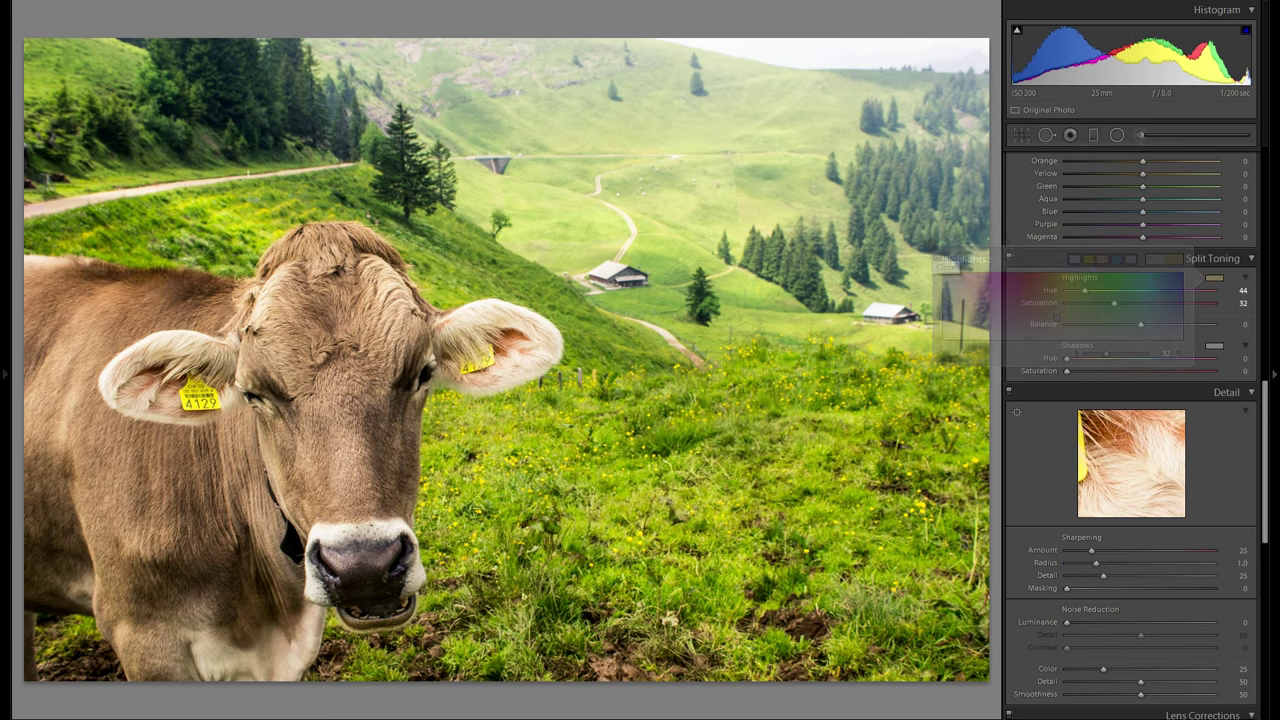
click(1010, 258)
click(1011, 258)
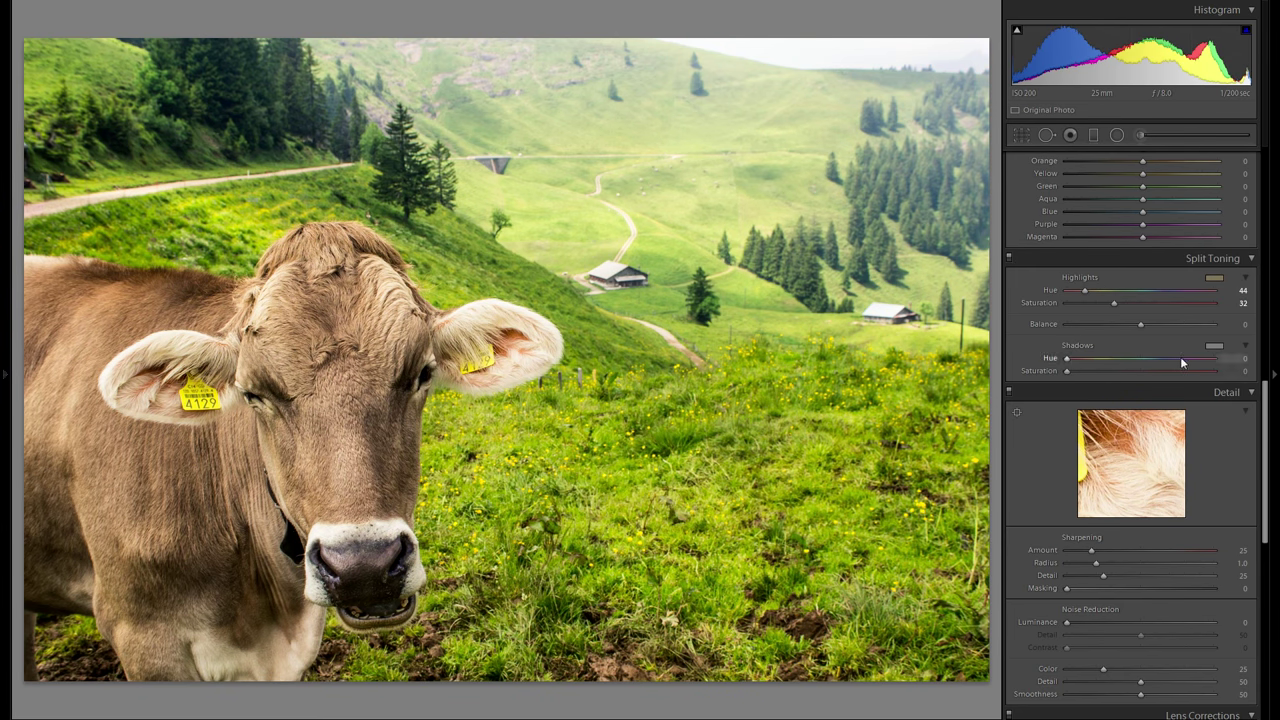
- Try a warm white balance temperature of 7385 and a cool one of 3448, undoing each change
scroll(1160, 360, up, 5)
scroll(1160, 361, up, 5)
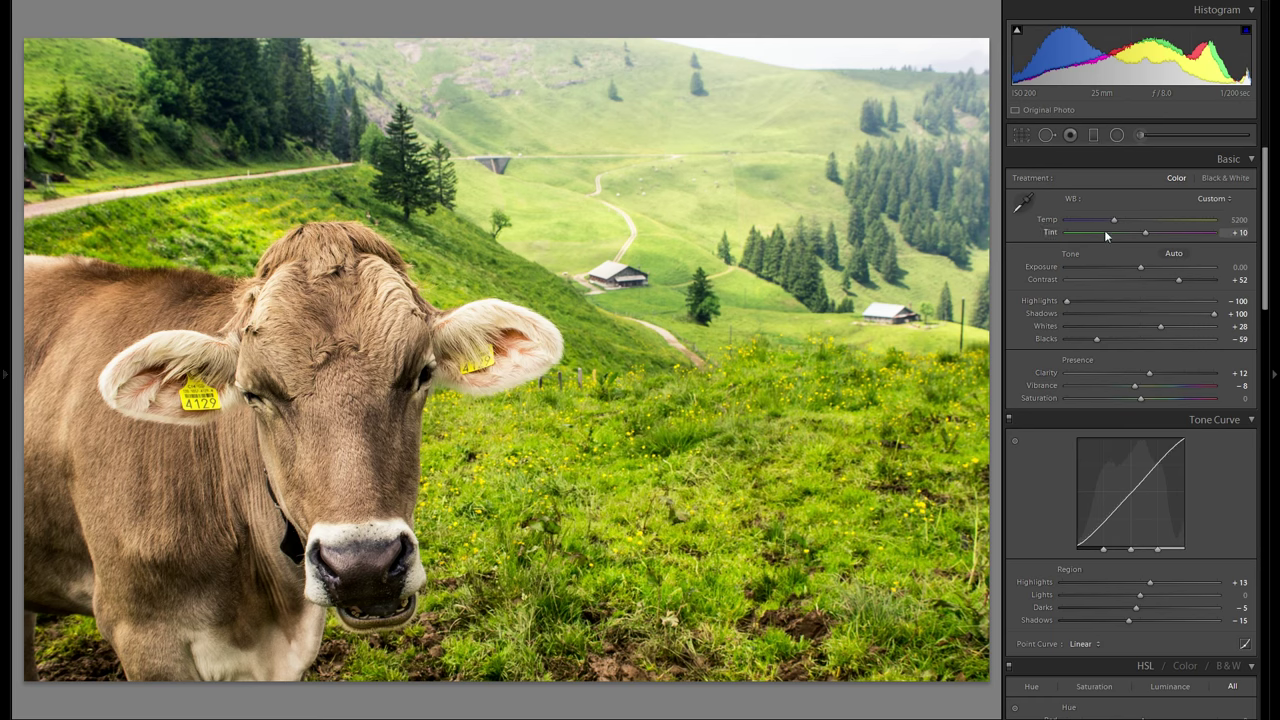
drag(1115, 217, 1145, 232)
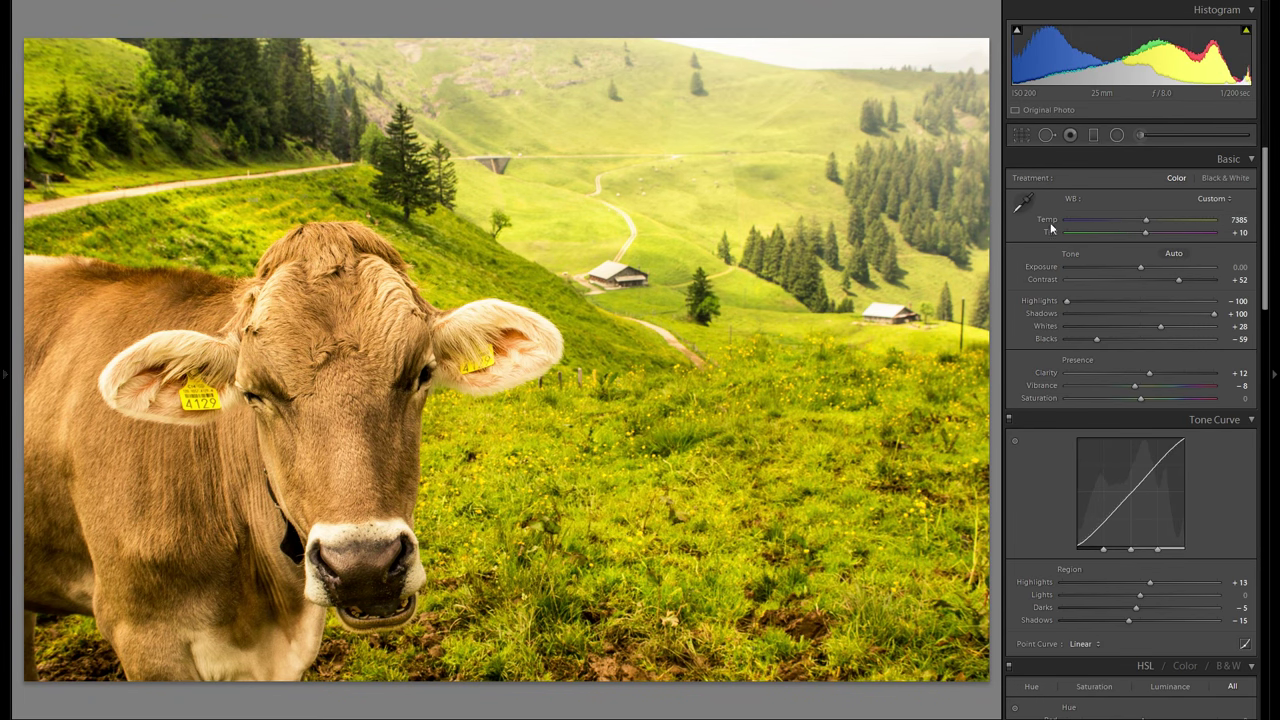
key(ctrl+z)
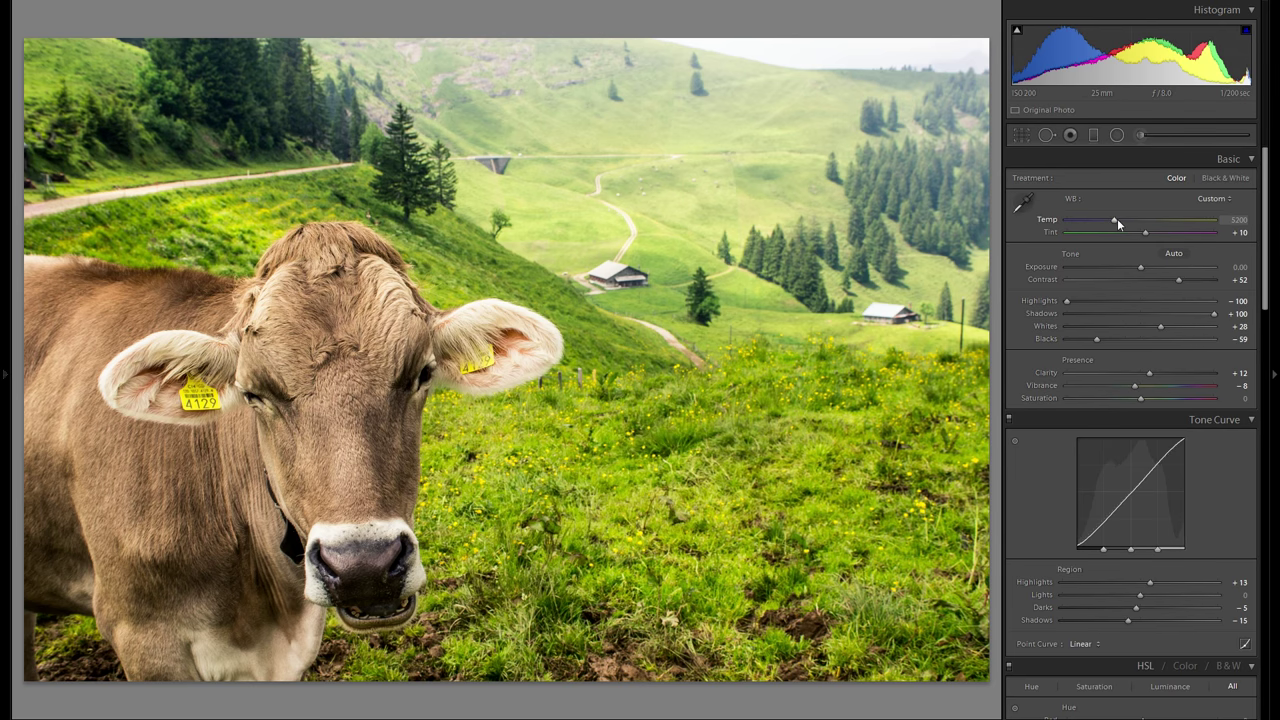
drag(1116, 218, 1090, 215)
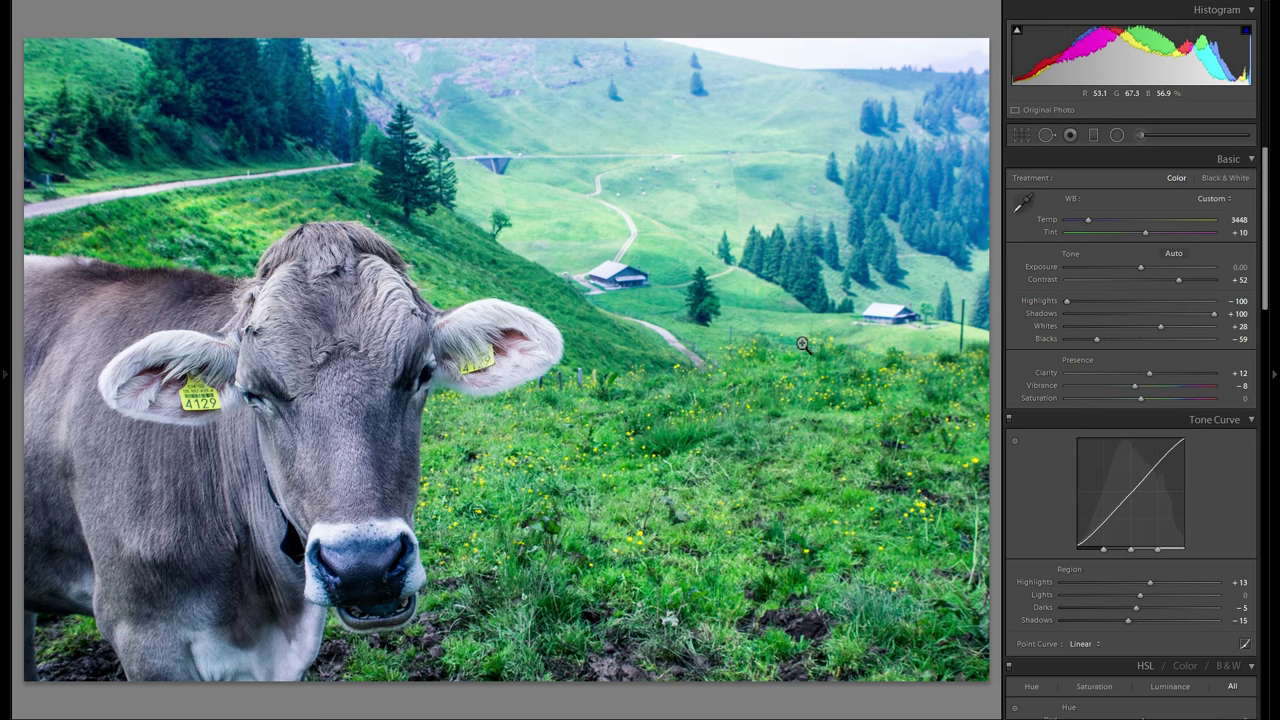
key(ctrl+z)
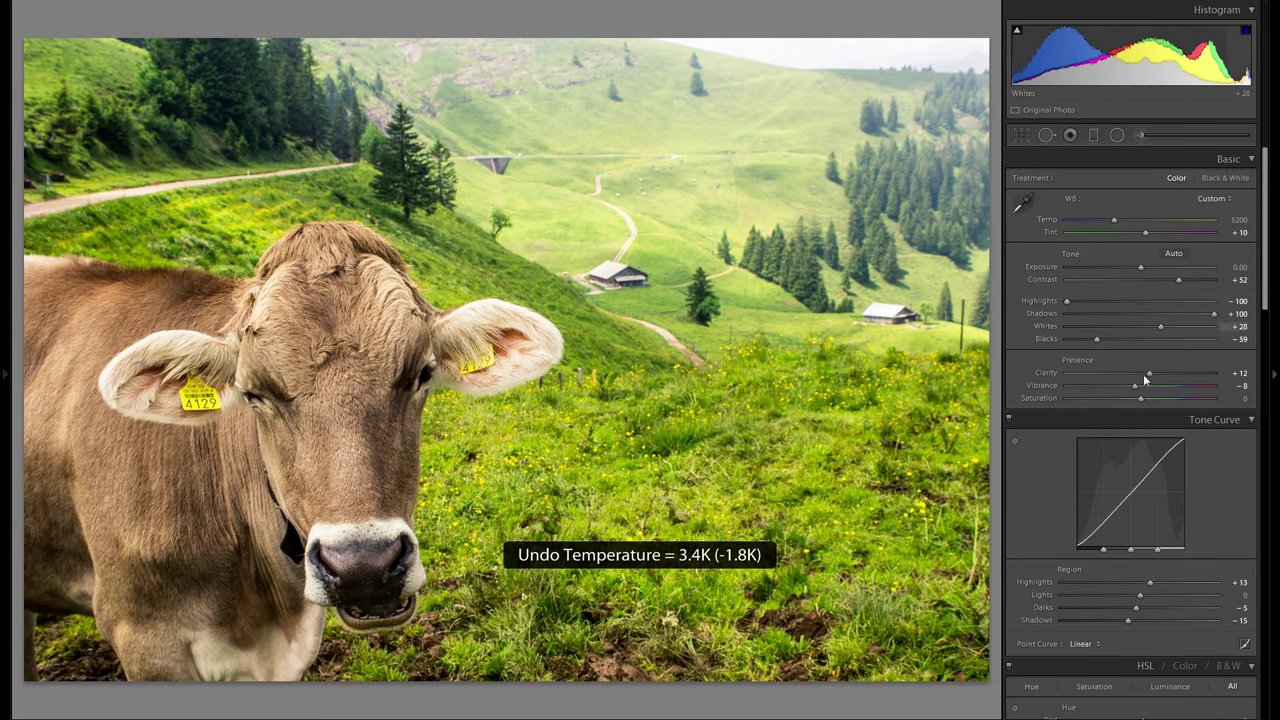
- Examine the barn, the ears and the cow's face at close zoom to judge the photo's sharpness
scroll(1130, 366, down, 3)
scroll(1145, 376, down, 6)
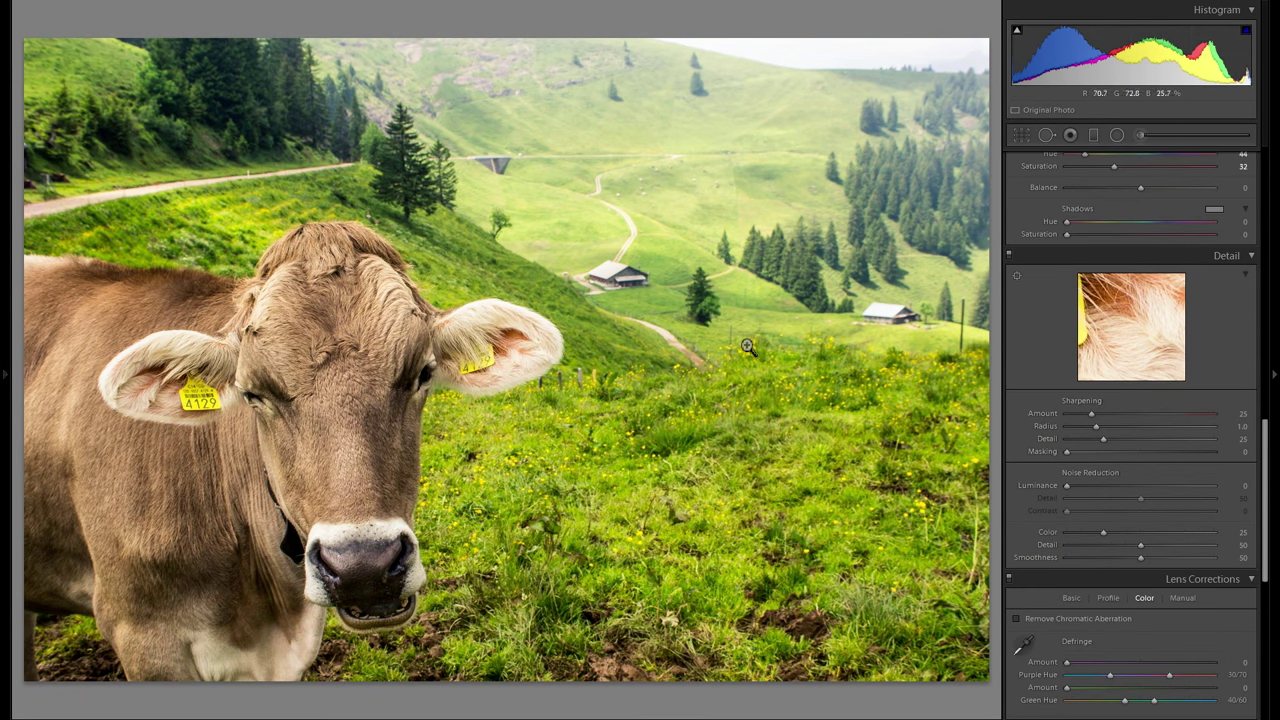
click(641, 278)
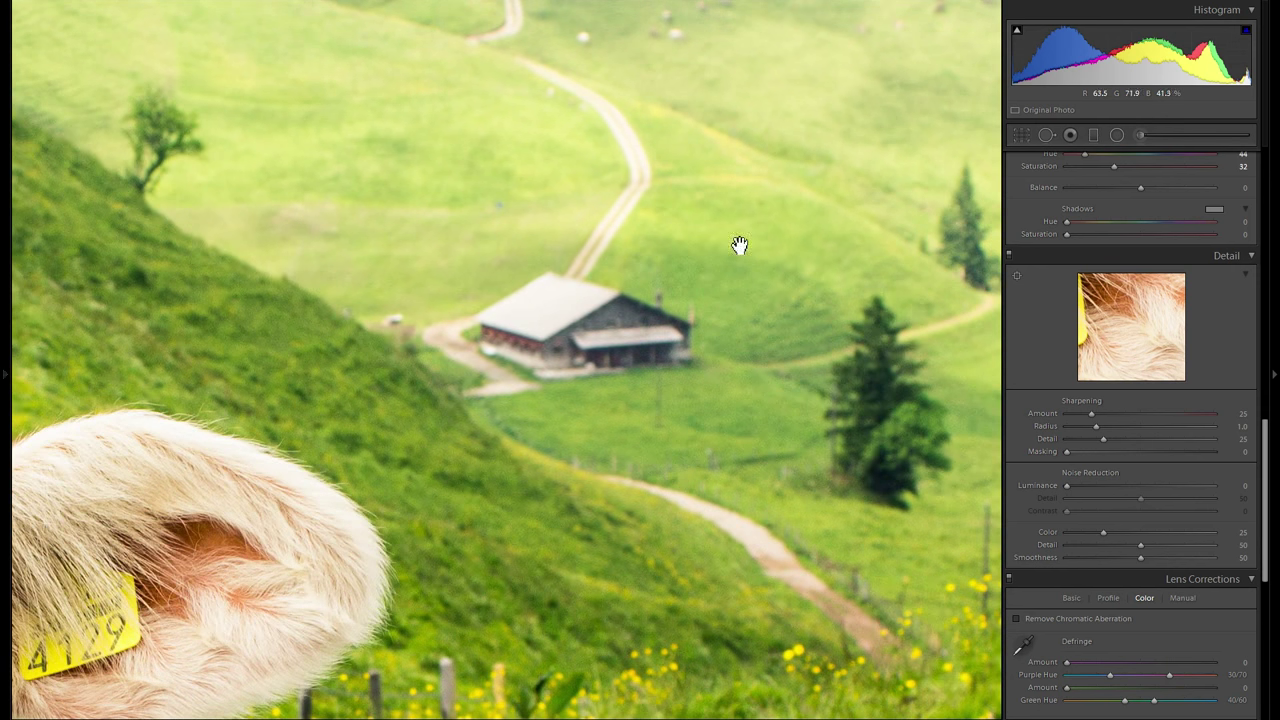
drag(743, 232, 898, 258)
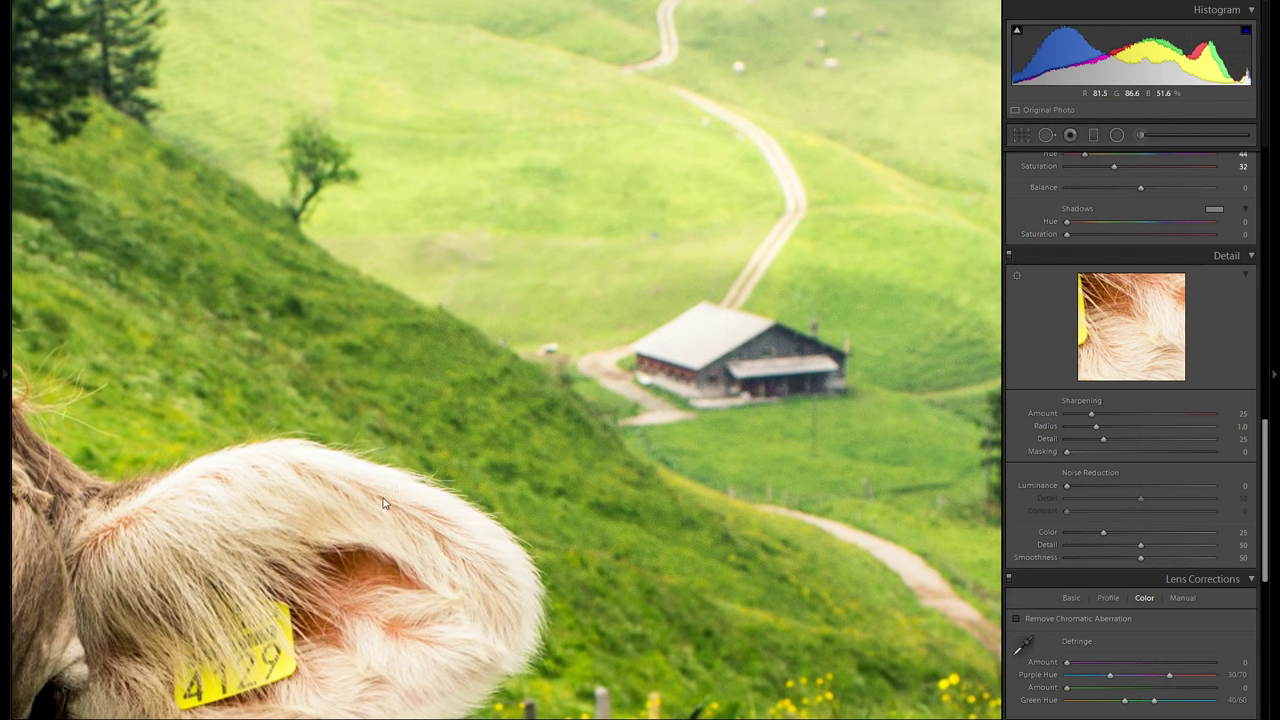
drag(321, 532, 565, 357)
drag(388, 462, 600, 360)
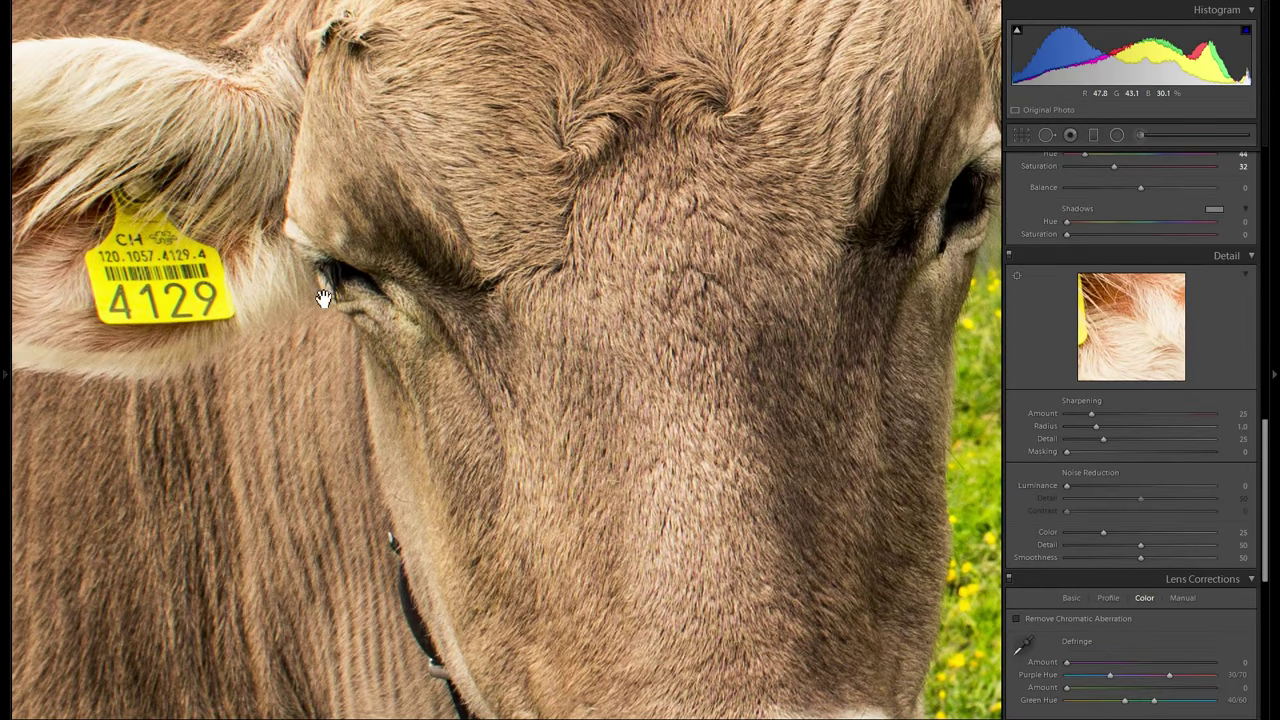
drag(323, 298, 395, 376)
drag(249, 437, 315, 437)
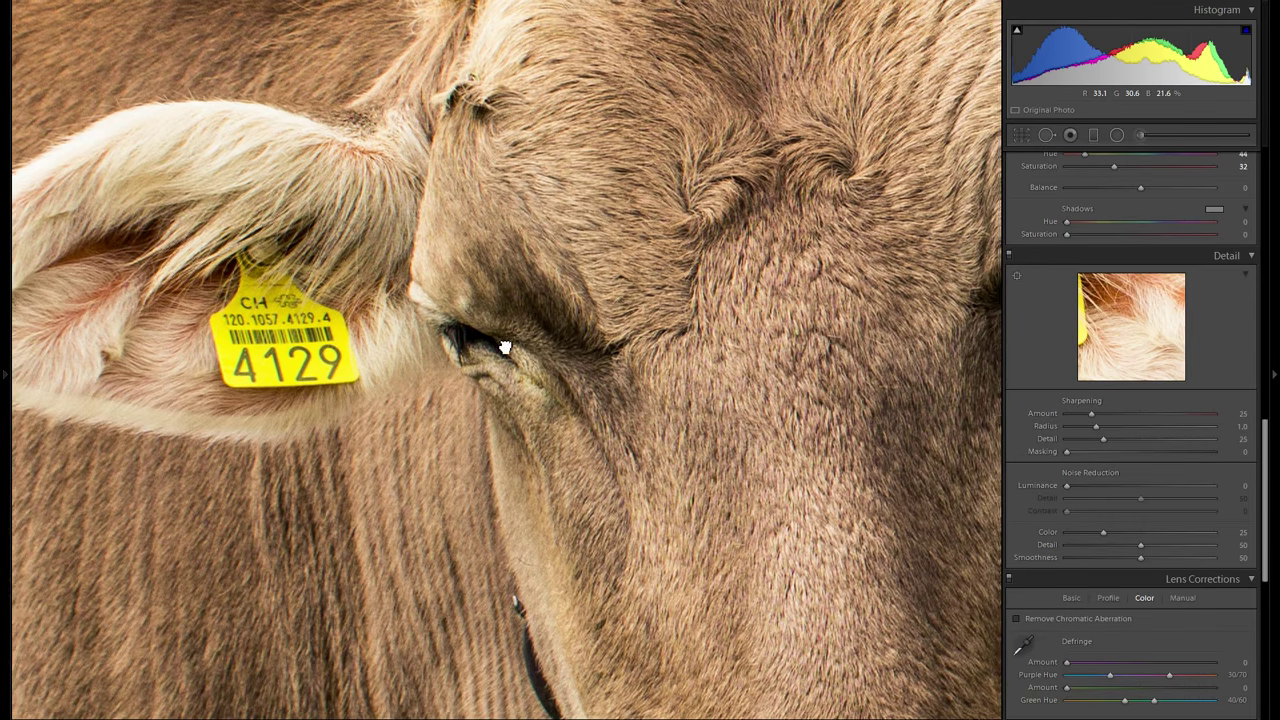
drag(505, 347, 430, 365)
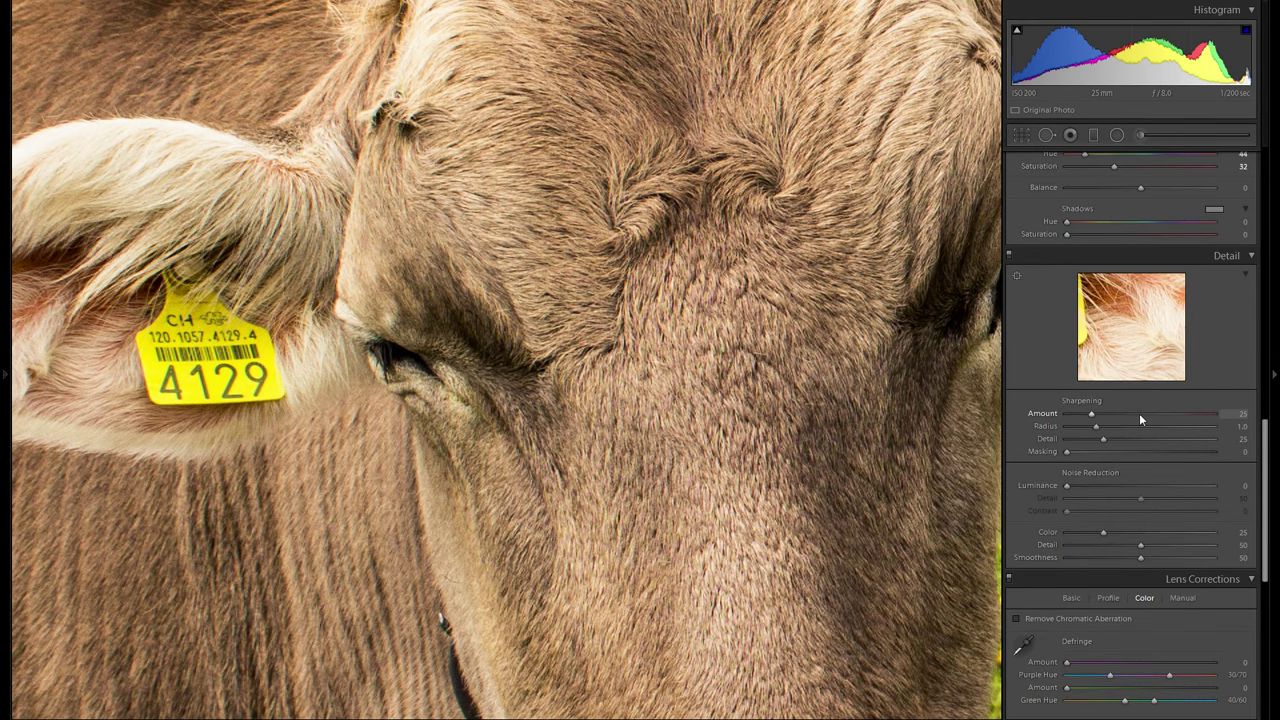
- Set the sharpening Amount to 62 and Masking to 90, and inspect the fur on the cow's face
drag(1144, 416, 1135, 417)
drag(1129, 414, 1201, 452)
key(z)
key(alt)
click(329, 409)
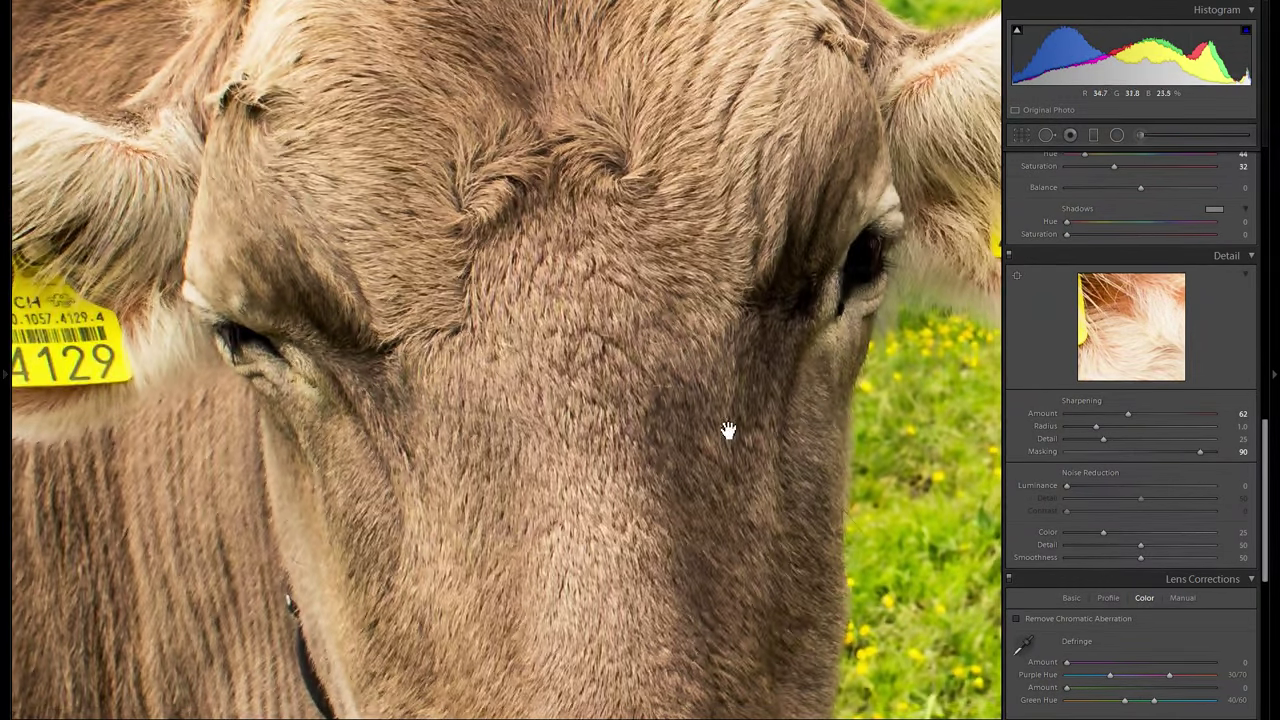
mouse_move(729, 429)
mouse_down()
mouse_move(520, 443)
mouse_move(854, 378)
mouse_up()
mouse_move(539, 400)
mouse_down()
mouse_move(620, 306)
mouse_move(609, 257)
mouse_move(697, 360)
mouse_move(414, 297)
mouse_move(509, 223)
mouse_move(414, 471)
mouse_up()
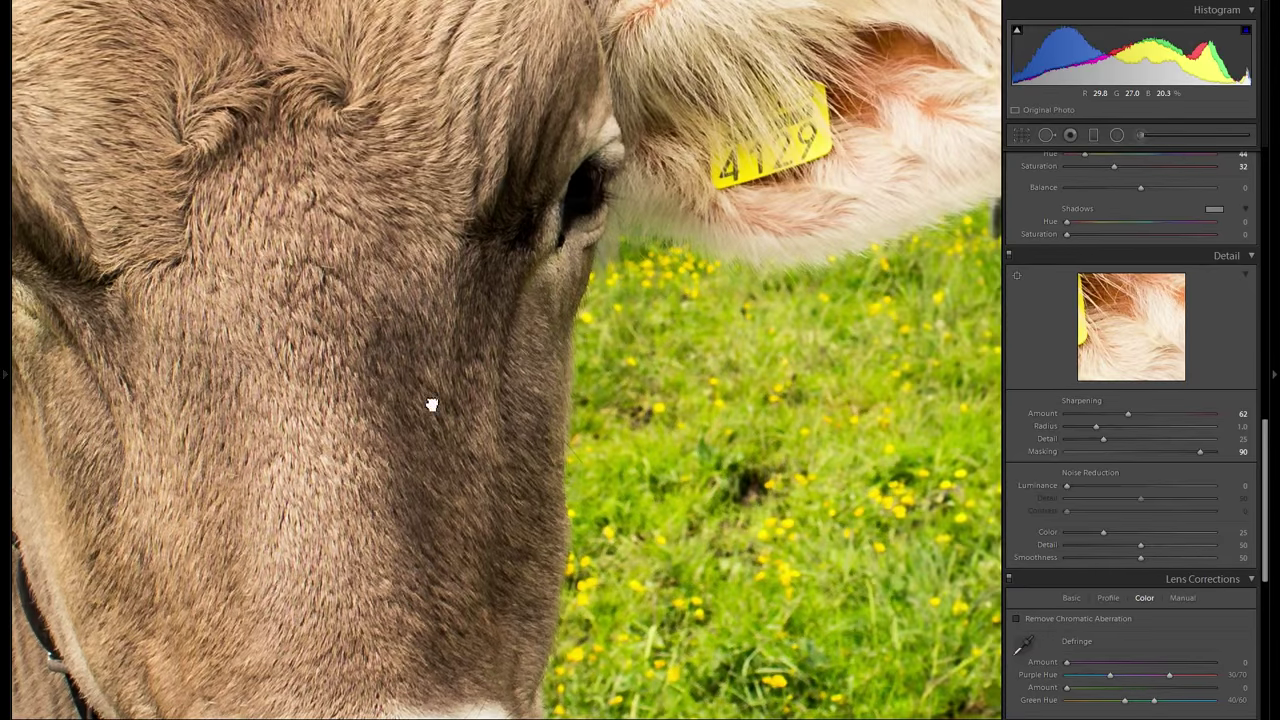
drag(430, 402, 617, 420)
drag(472, 398, 626, 391)
drag(517, 390, 555, 390)
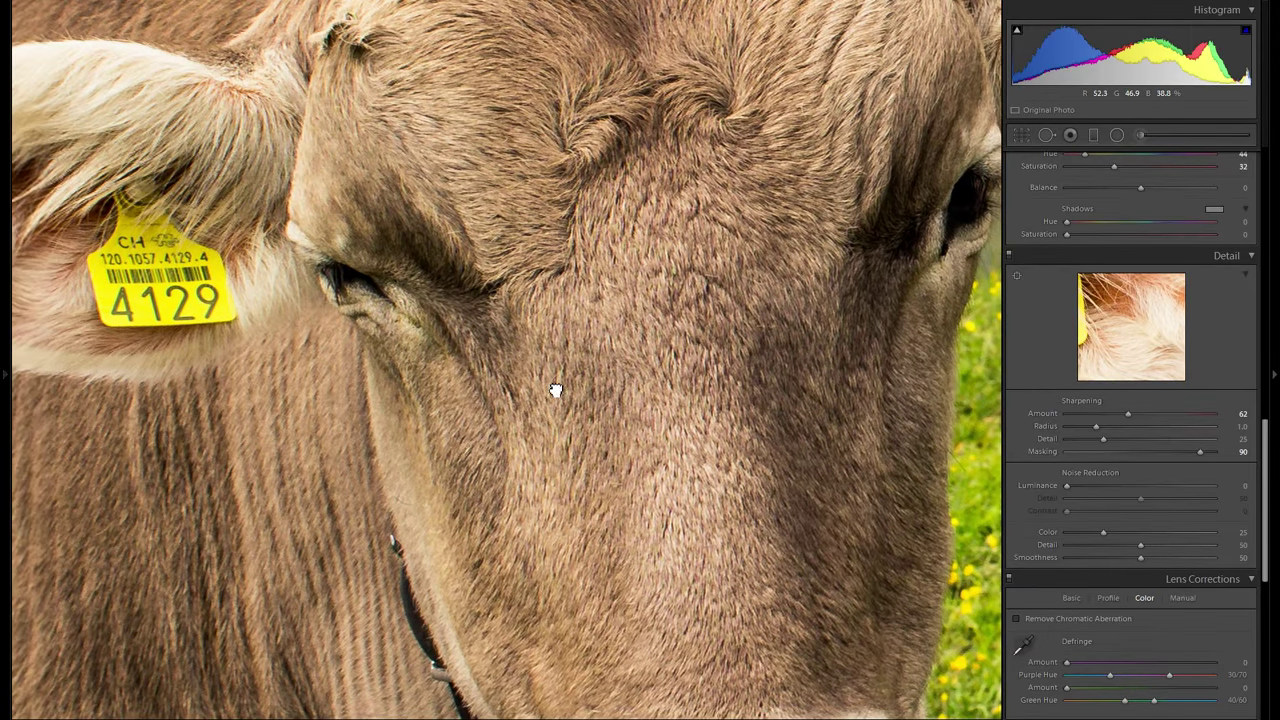
- Try a color noise reduction of 85 on the cow's face and reset it
click(1192, 533)
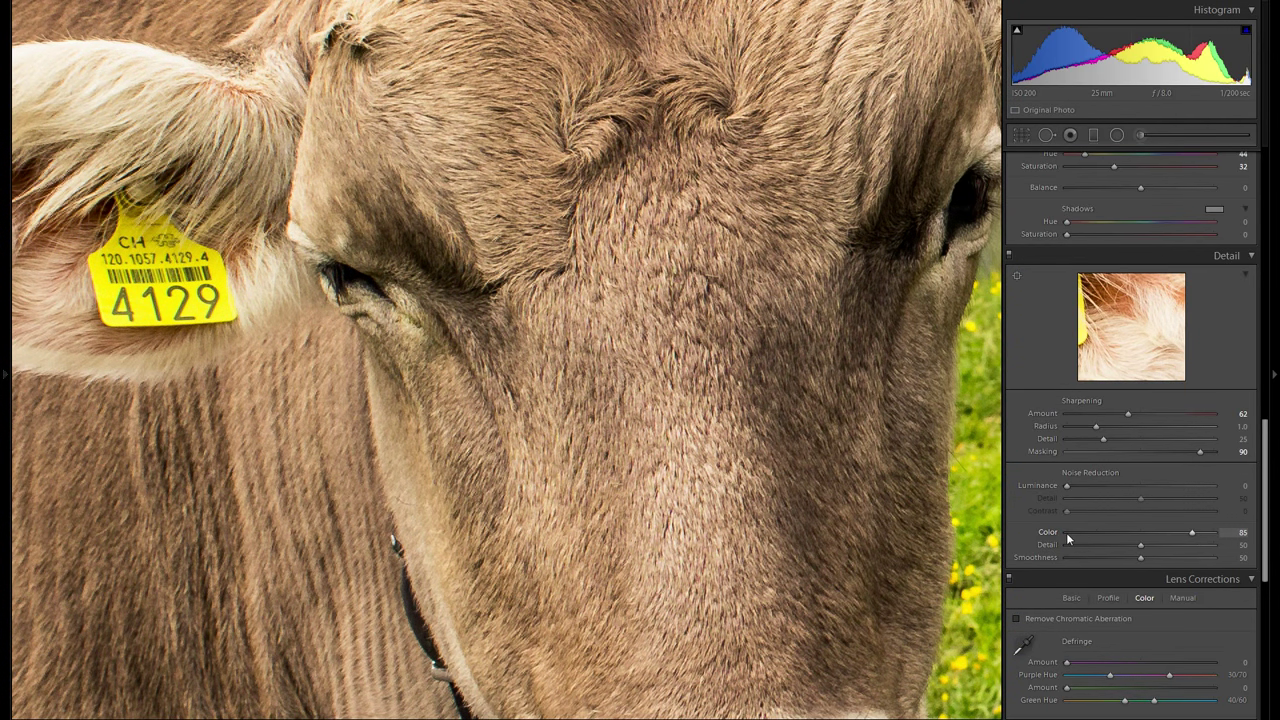
drag(812, 509, 720, 466)
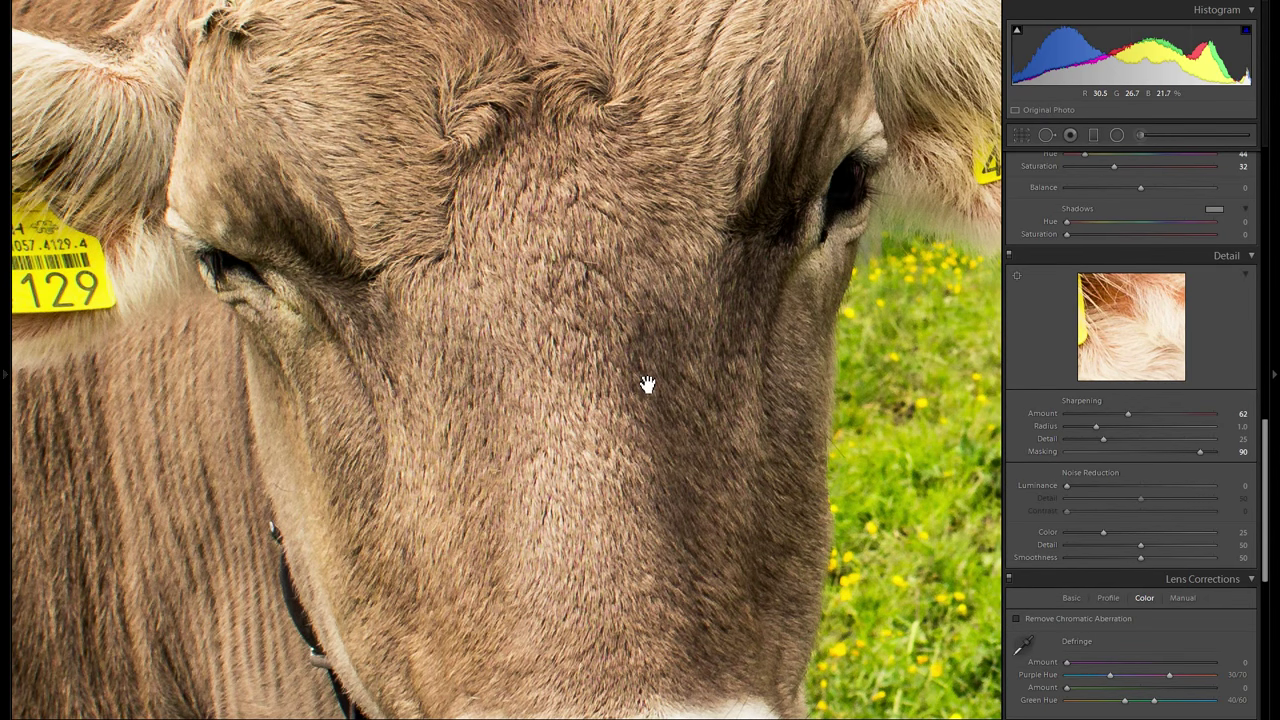
drag(646, 380, 726, 443)
drag(646, 515, 605, 412)
drag(657, 446, 693, 522)
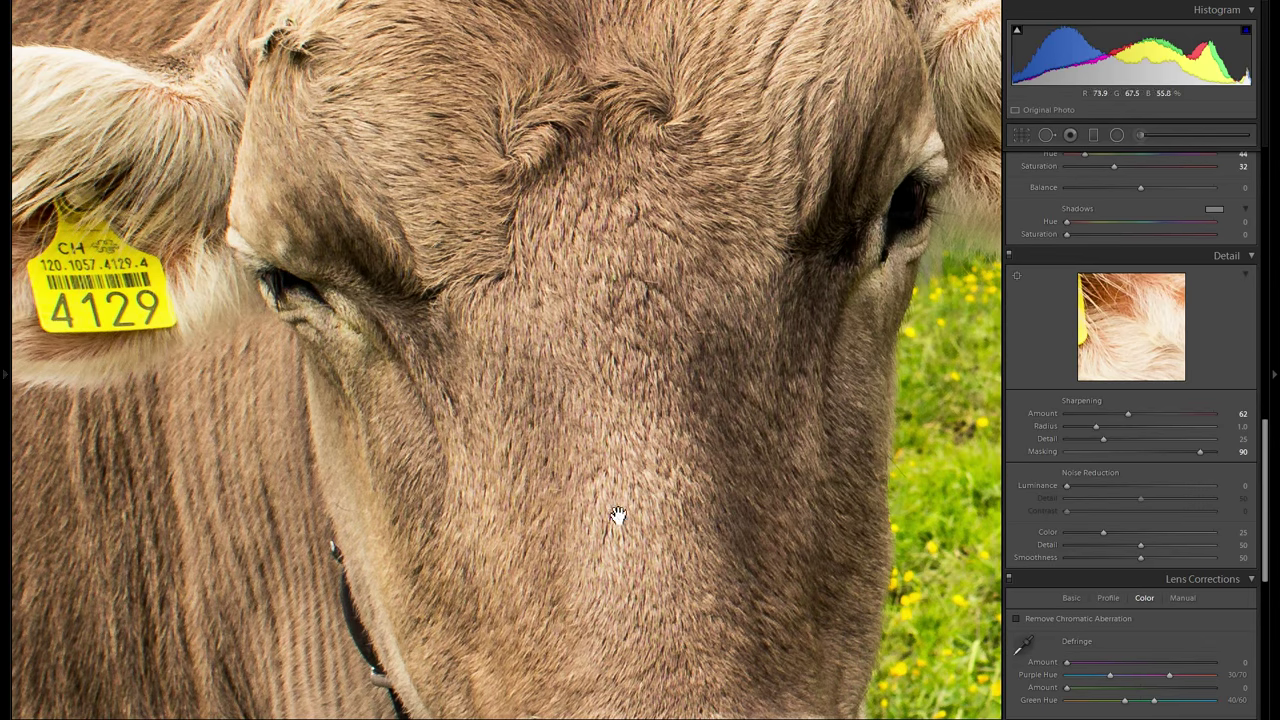
- Set the color noise reduction to 82, comparing the cow's face with the default amount
drag(1135, 538, 1188, 530)
drag(514, 274, 578, 350)
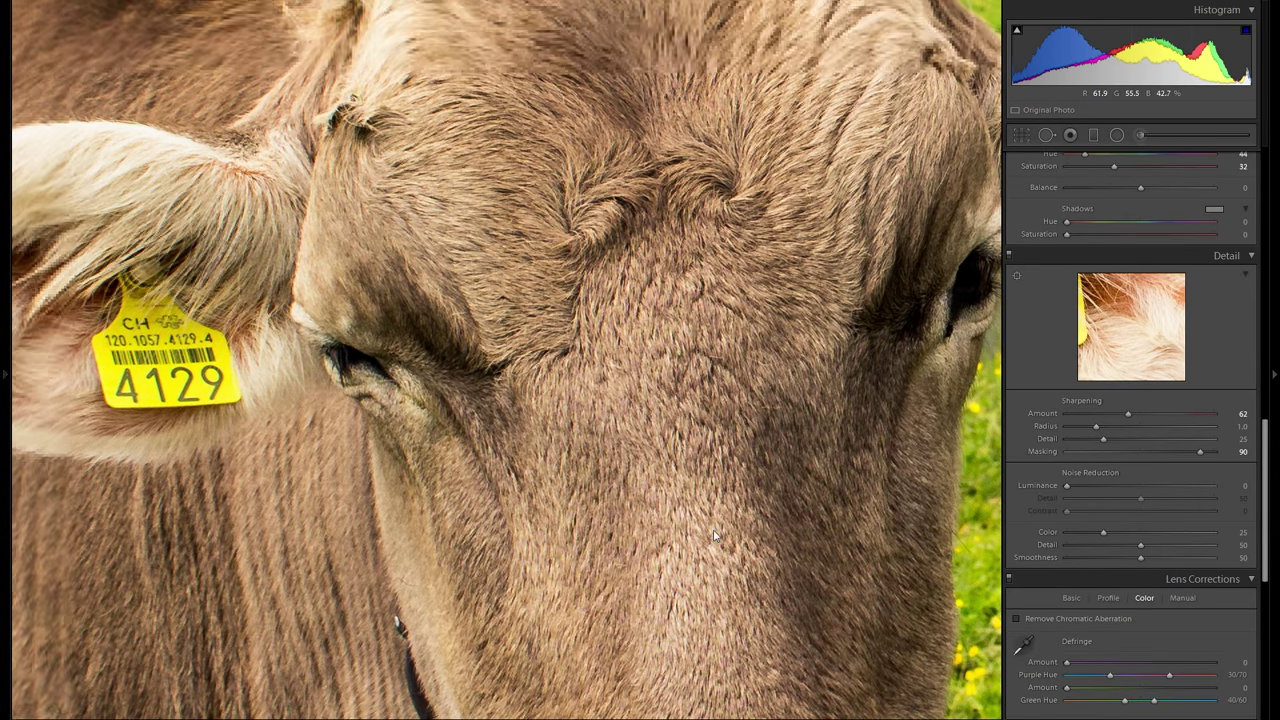
click(1188, 533)
drag(820, 574, 703, 451)
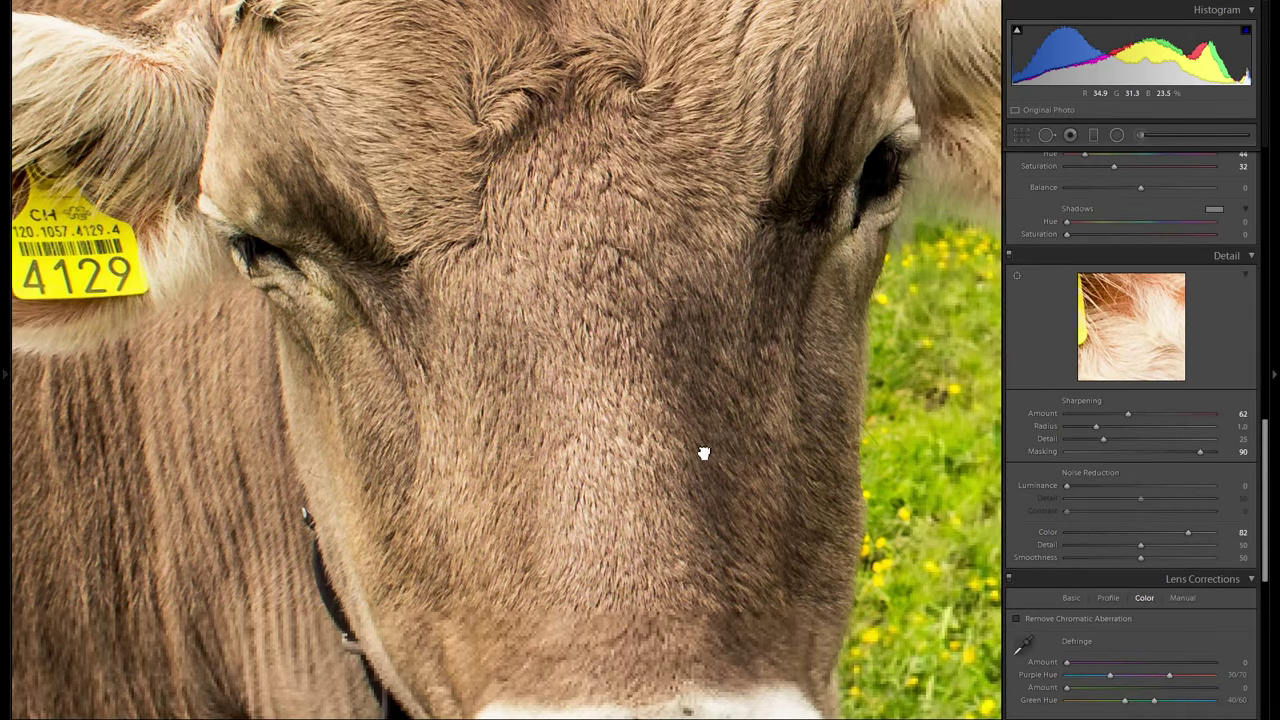
click(651, 428)
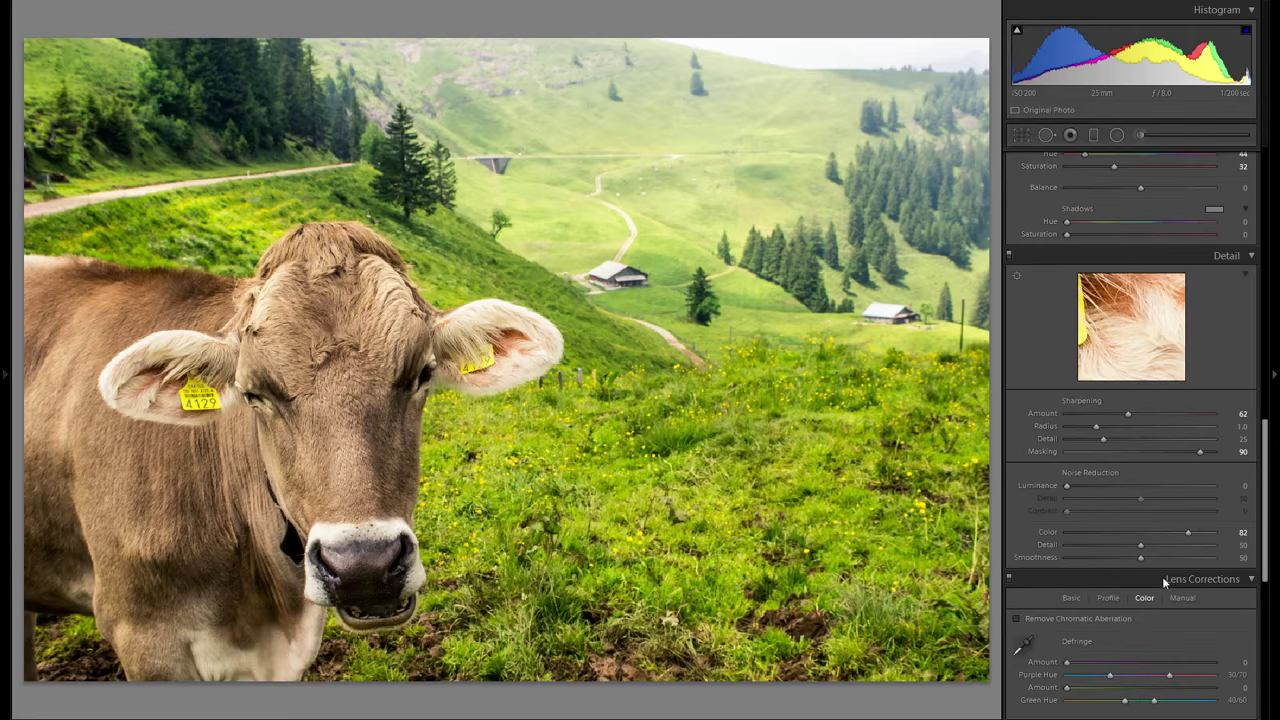
- Enable lens profile corrections with the Canon EF-S 18-55mm f/3.5-5.6 IS profile and compare the photo with and without them
scroll(1160, 570, down, 3)
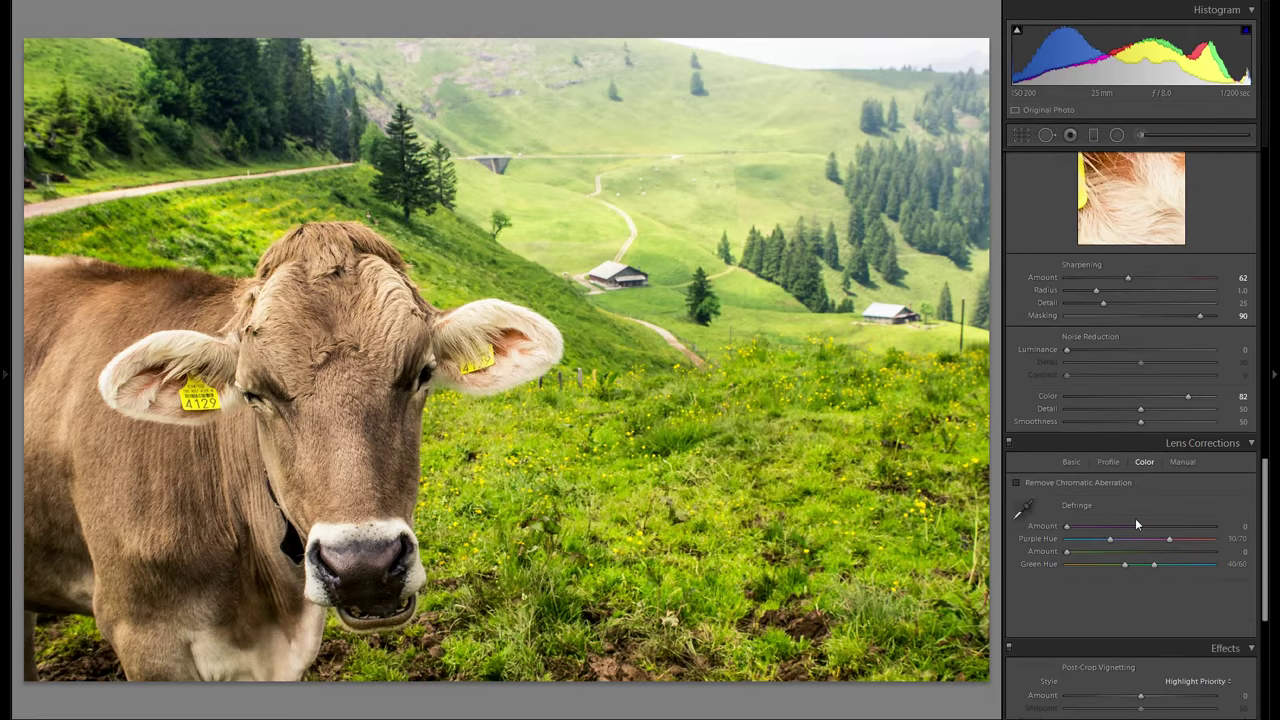
click(1108, 462)
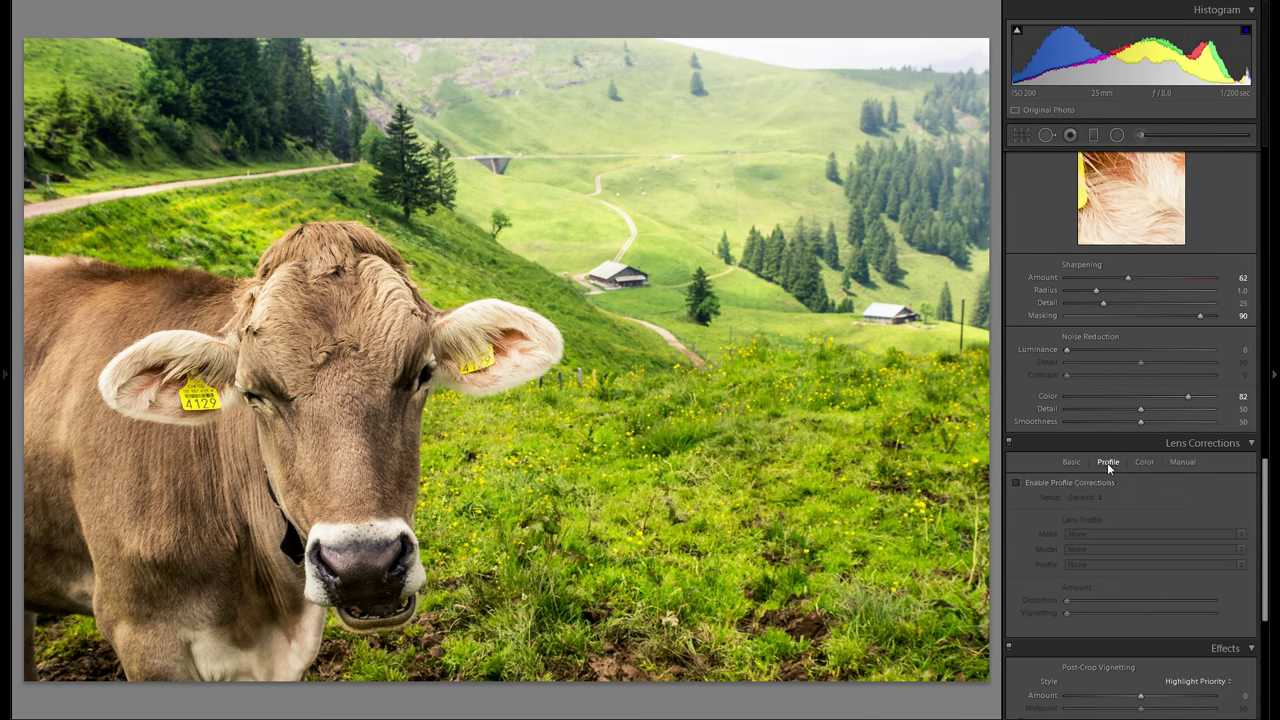
click(1071, 486)
click(1113, 536)
key(c)
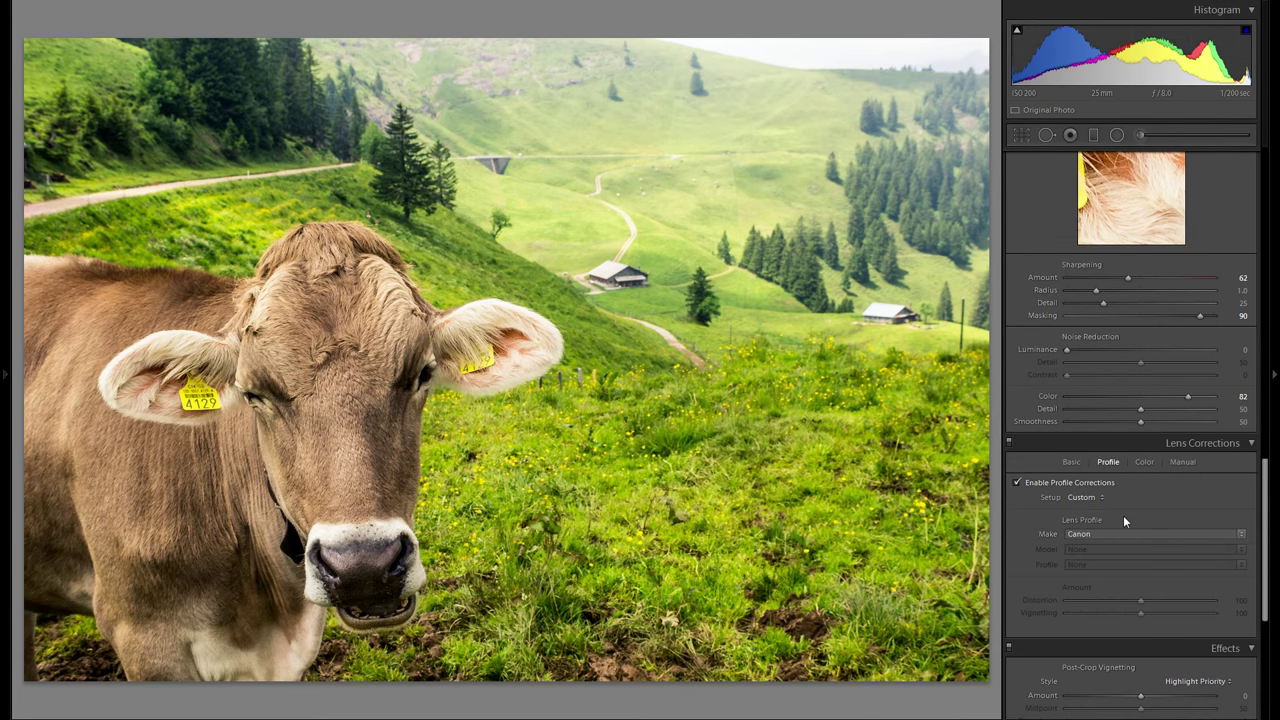
click(1030, 486)
click(1030, 486)
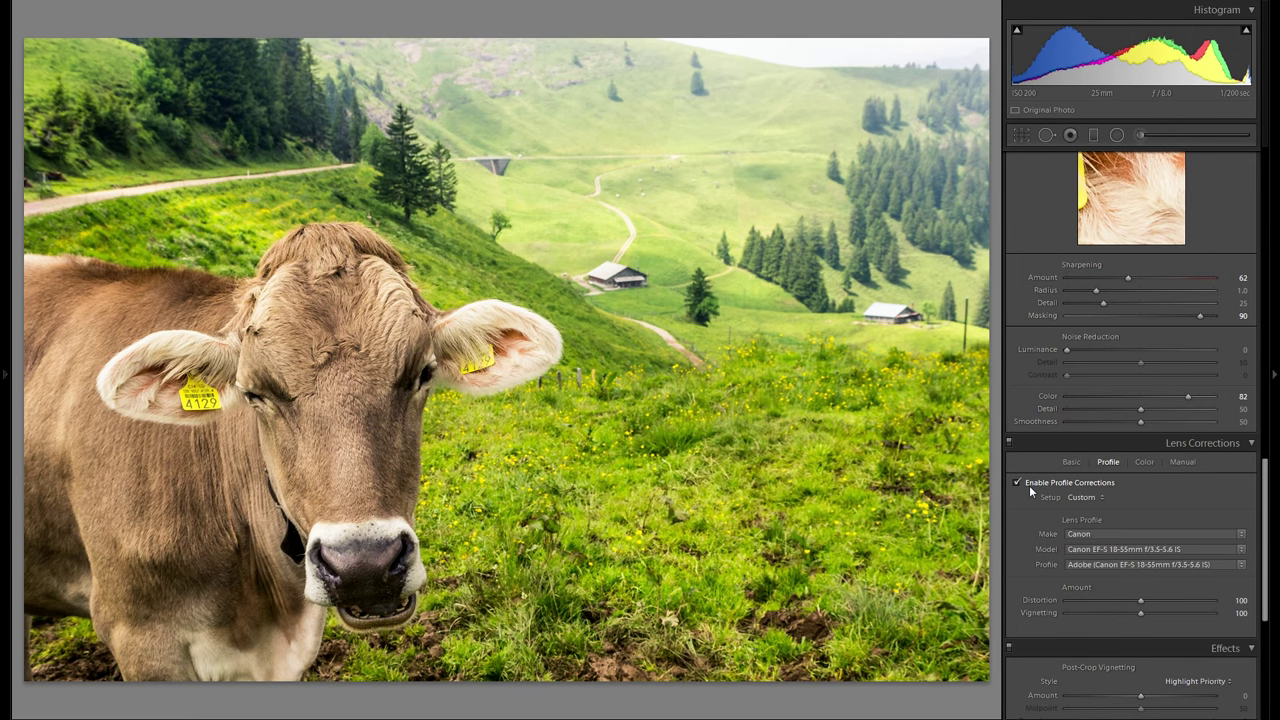
- Add a subtle post-crop vignette with Amount −8 and Midpoint 30, and compare the photo with and without the effect
scroll(1159, 496, down, 6)
scroll(1155, 495, up, 5)
scroll(1030, 500, down, 5)
drag(1141, 354, 1124, 350)
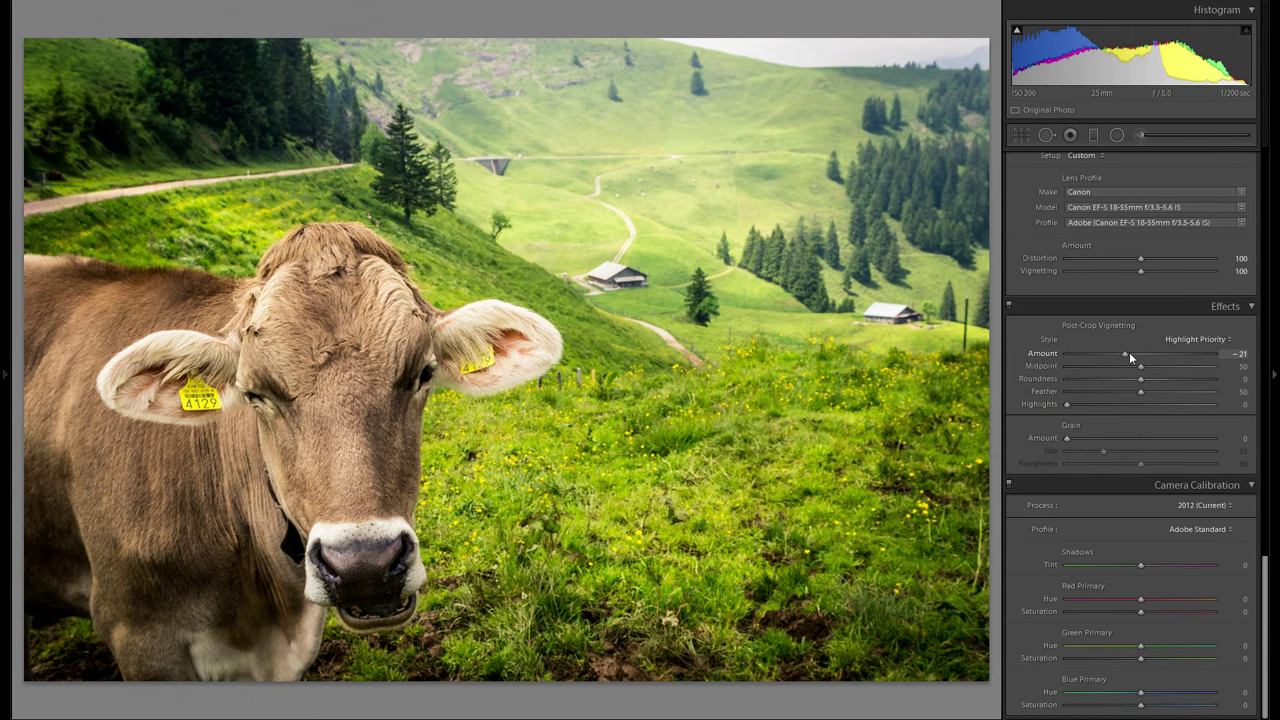
double_click(1038, 353)
mouse_move(1141, 354)
mouse_down()
mouse_move(1136, 367)
mouse_move(1110, 366)
mouse_move(1137, 352)
mouse_up()
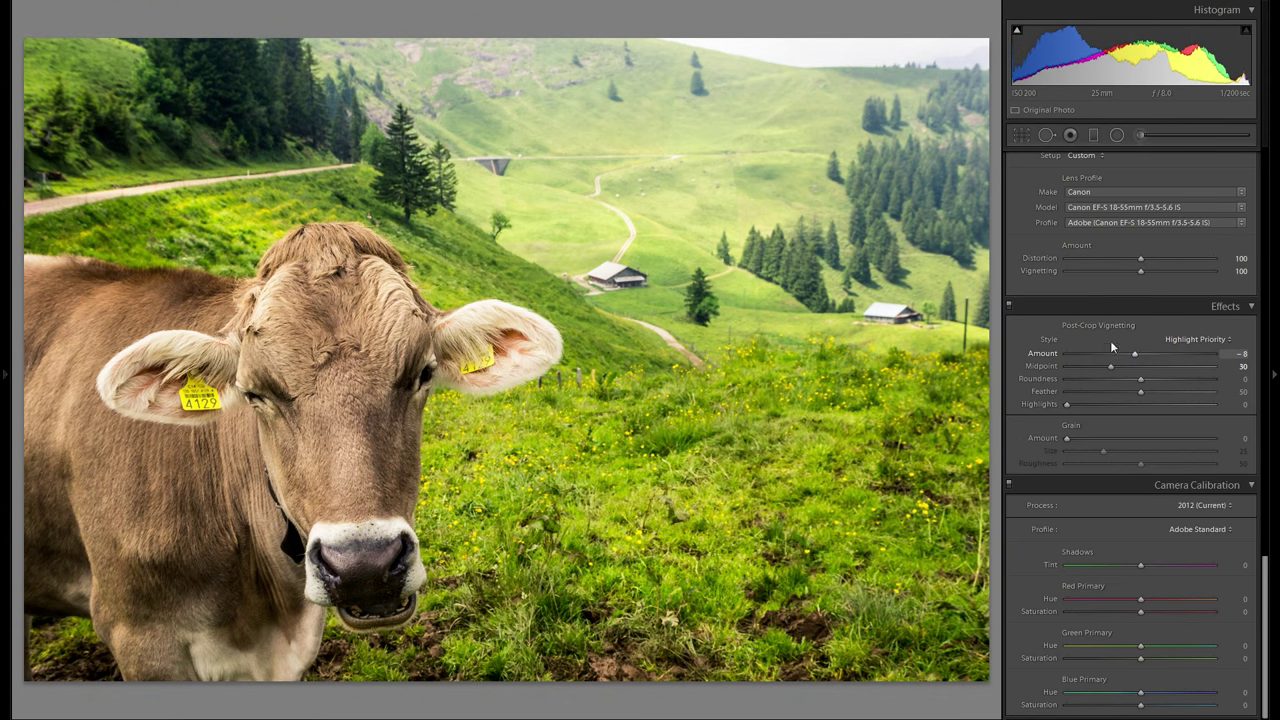
click(1011, 306)
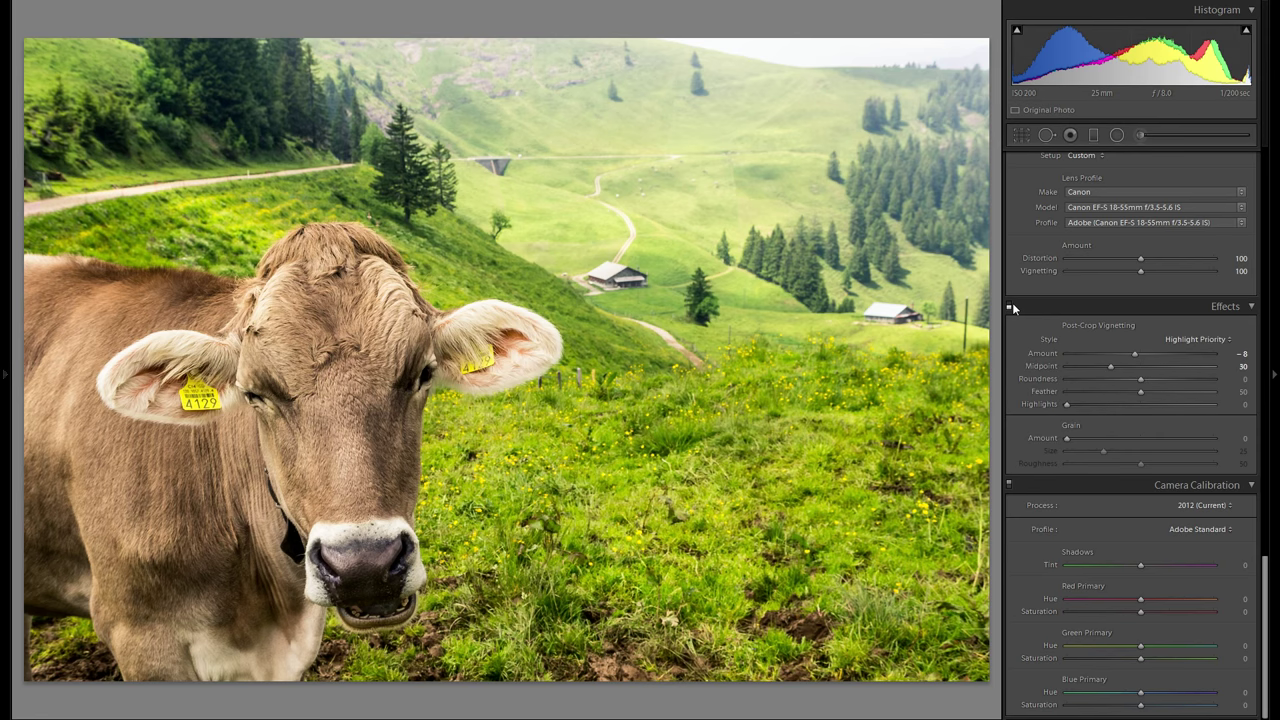
click(1011, 306)
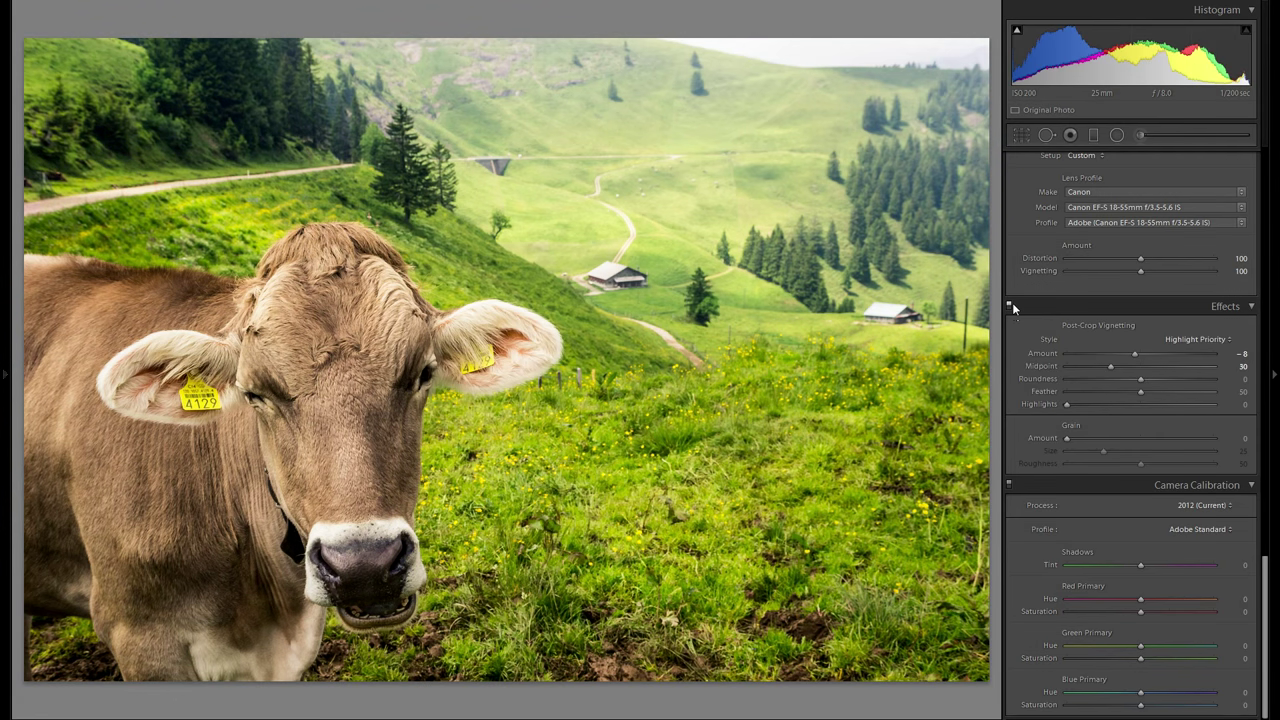
- Try the Camera Faithful, Landscape, Neutral, Portrait and Standard profiles on the photo, and return to Adobe Standard
click(1190, 528)
click(1200, 561)
click(1194, 526)
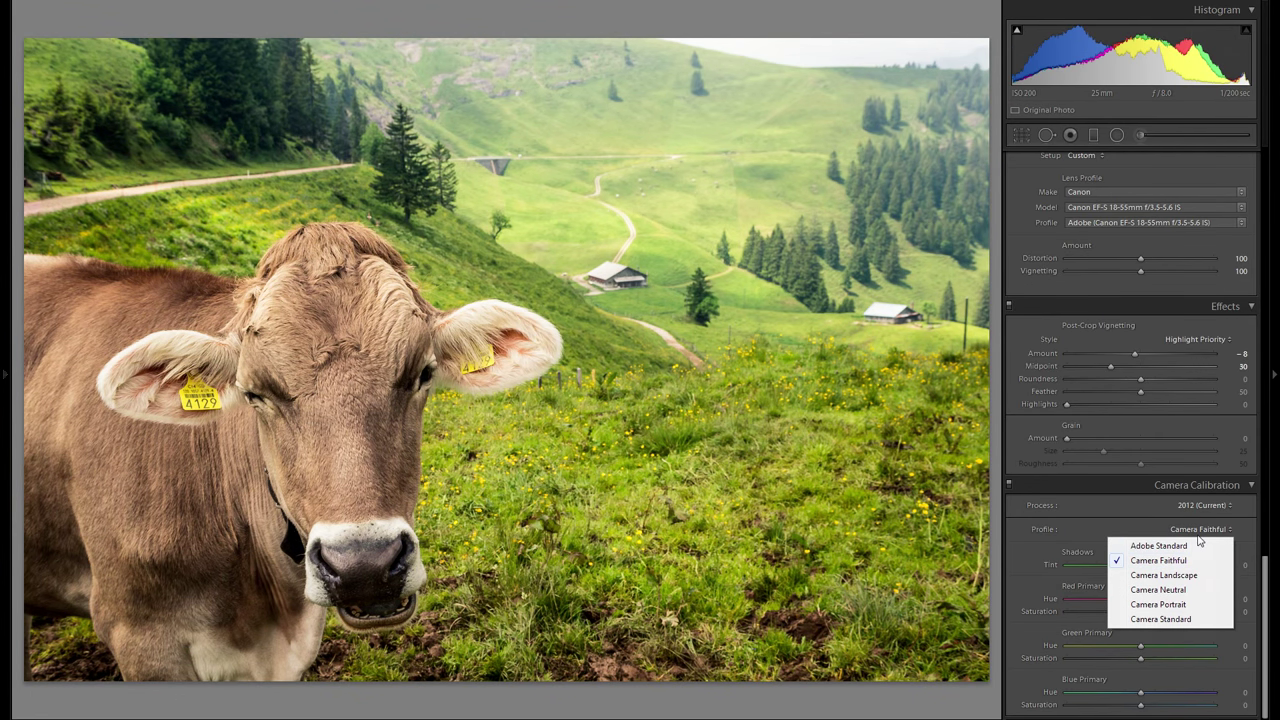
click(1198, 576)
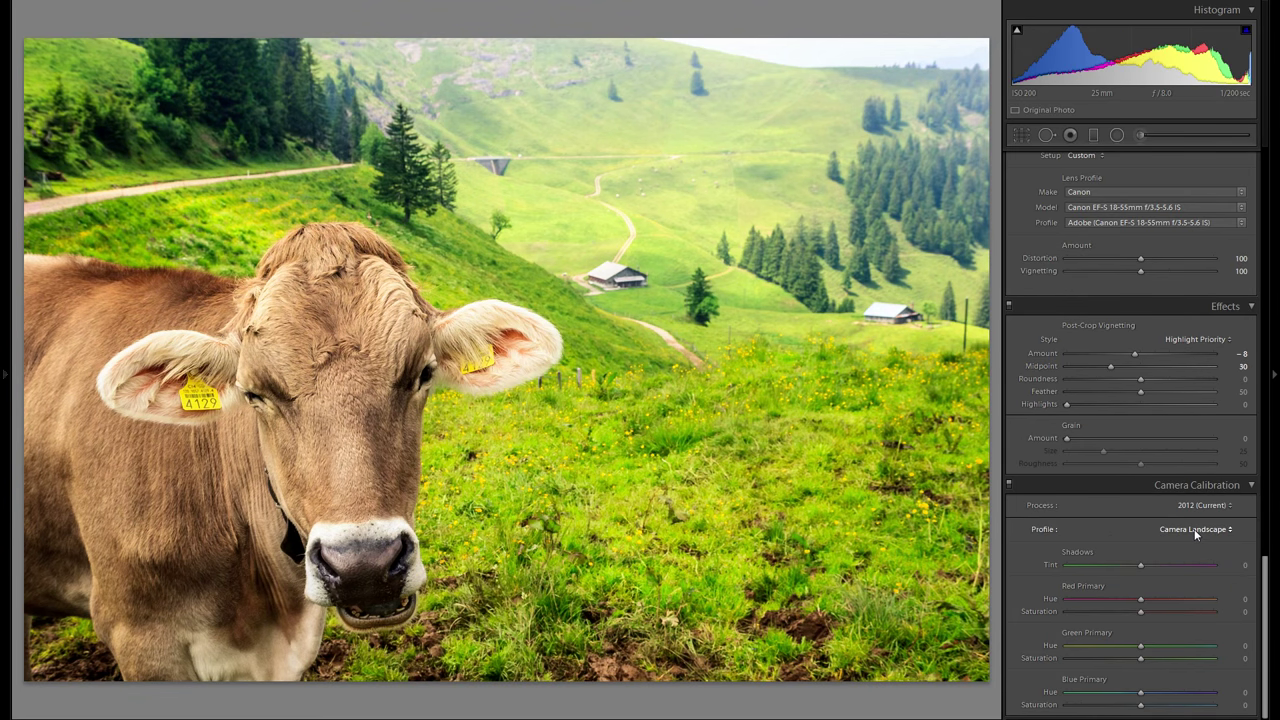
click(1195, 530)
click(1190, 590)
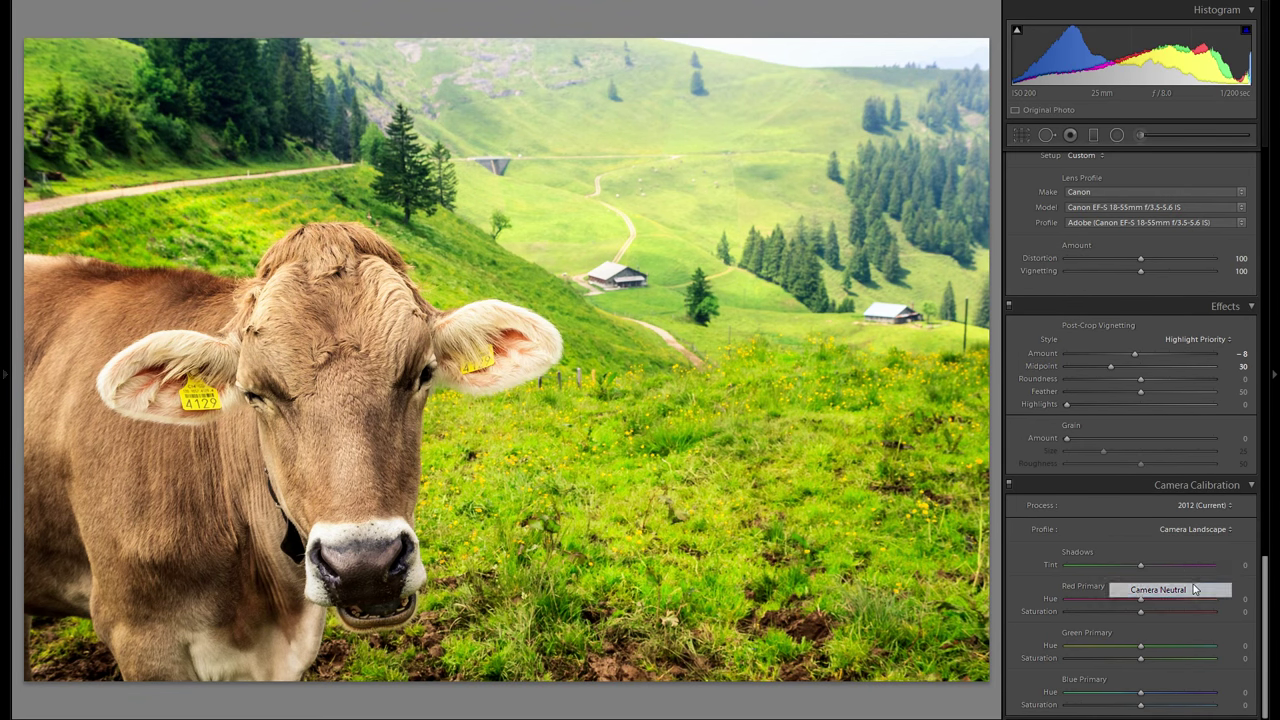
click(1187, 528)
click(1173, 603)
click(1205, 531)
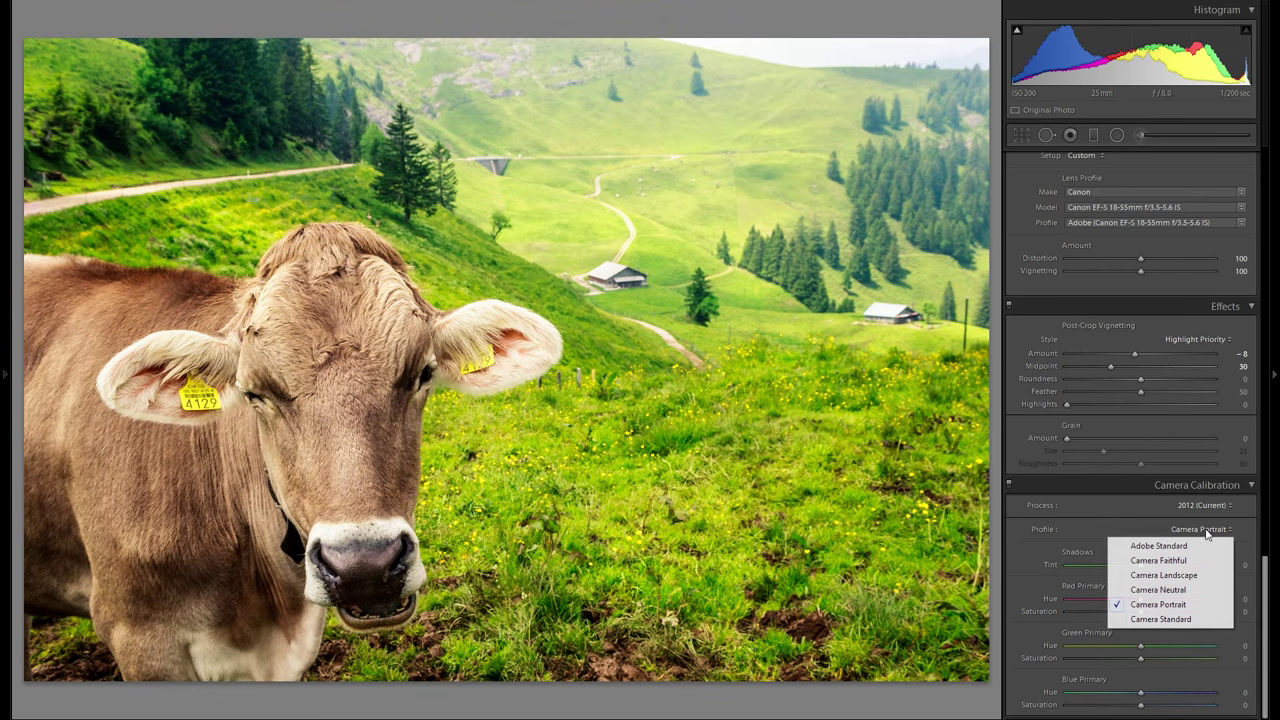
click(1193, 620)
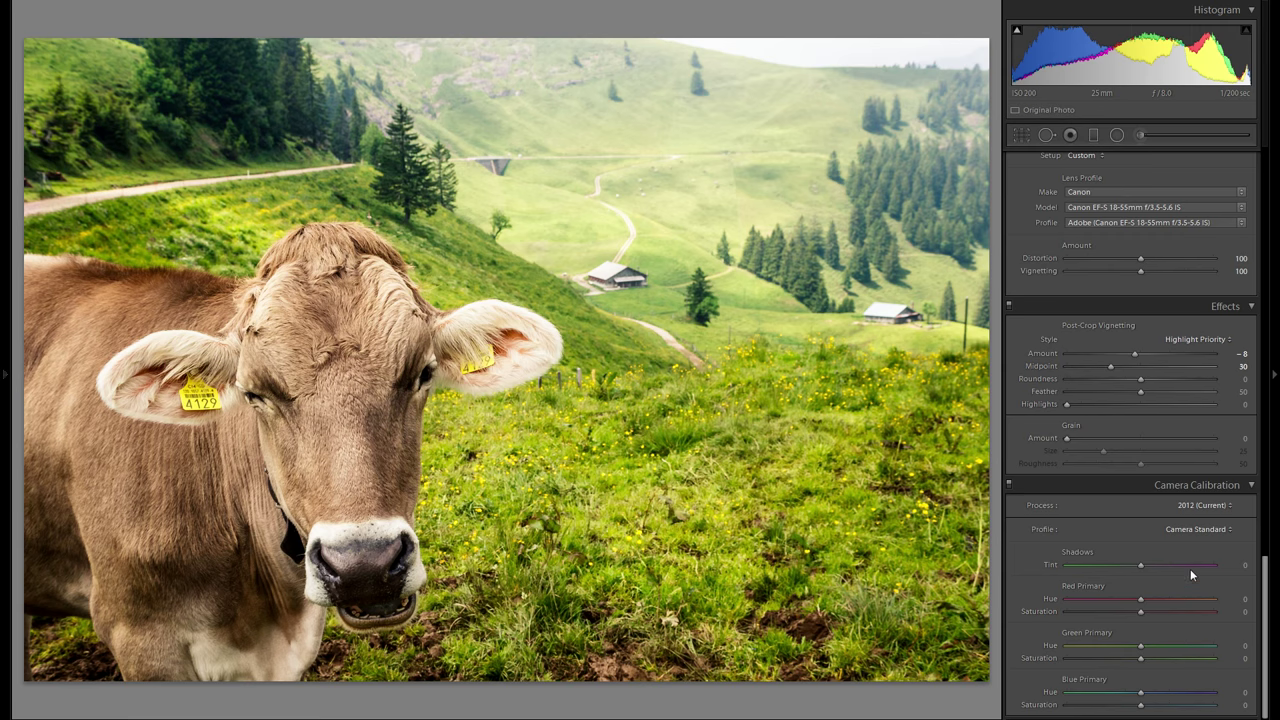
click(1195, 530)
click(1197, 542)
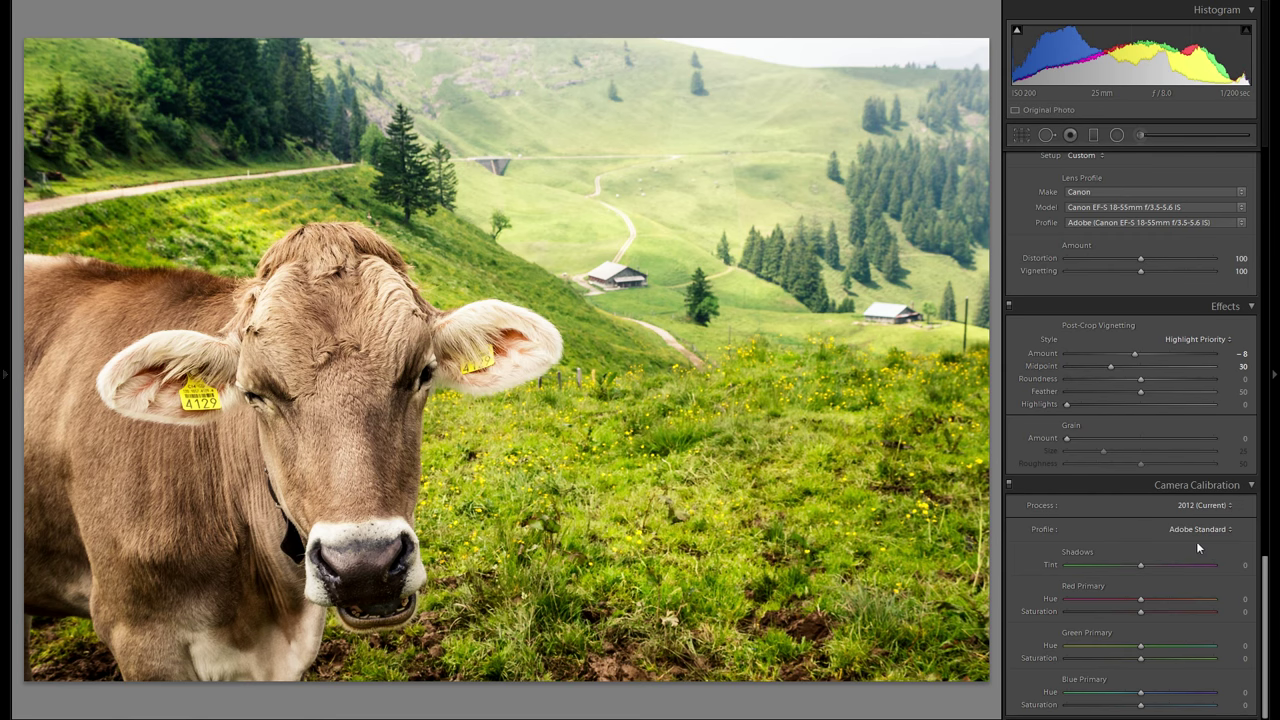
- Compare the Camera Faithful, Landscape, Neutral and Portrait profiles once more and restore Adobe Standard
click(1192, 531)
click(1190, 561)
click(1188, 530)
click(1178, 576)
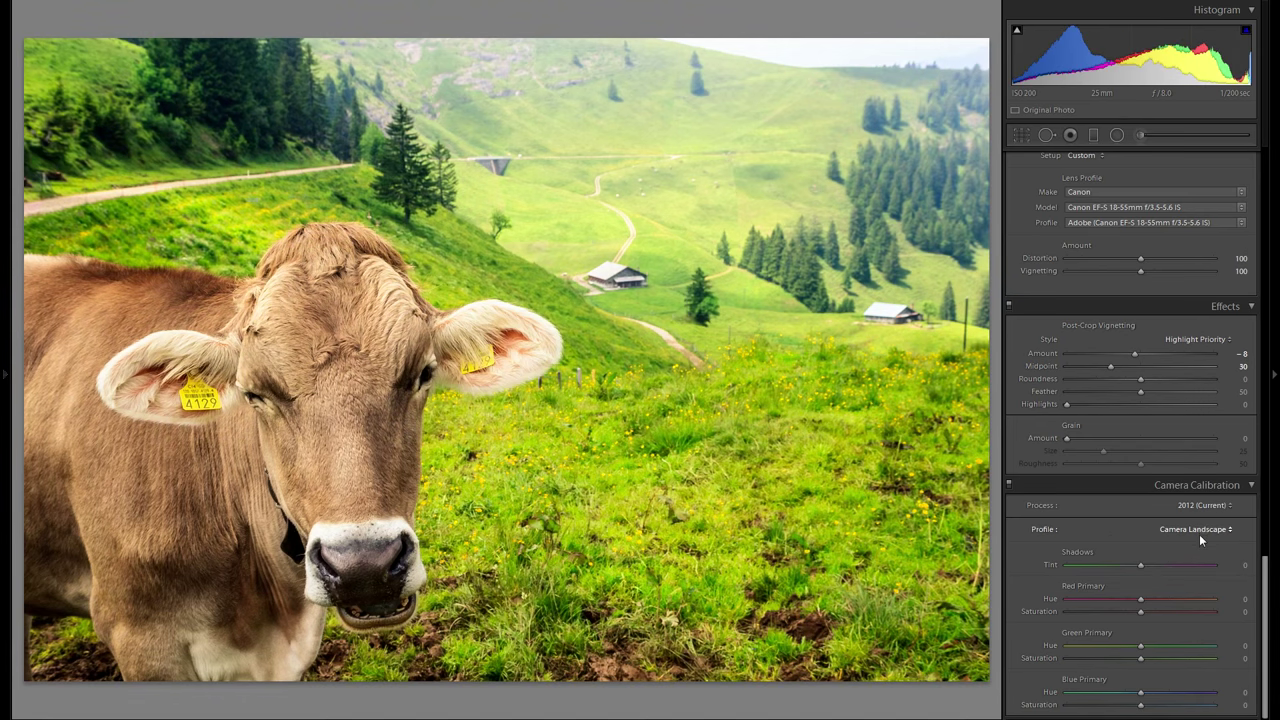
click(1200, 529)
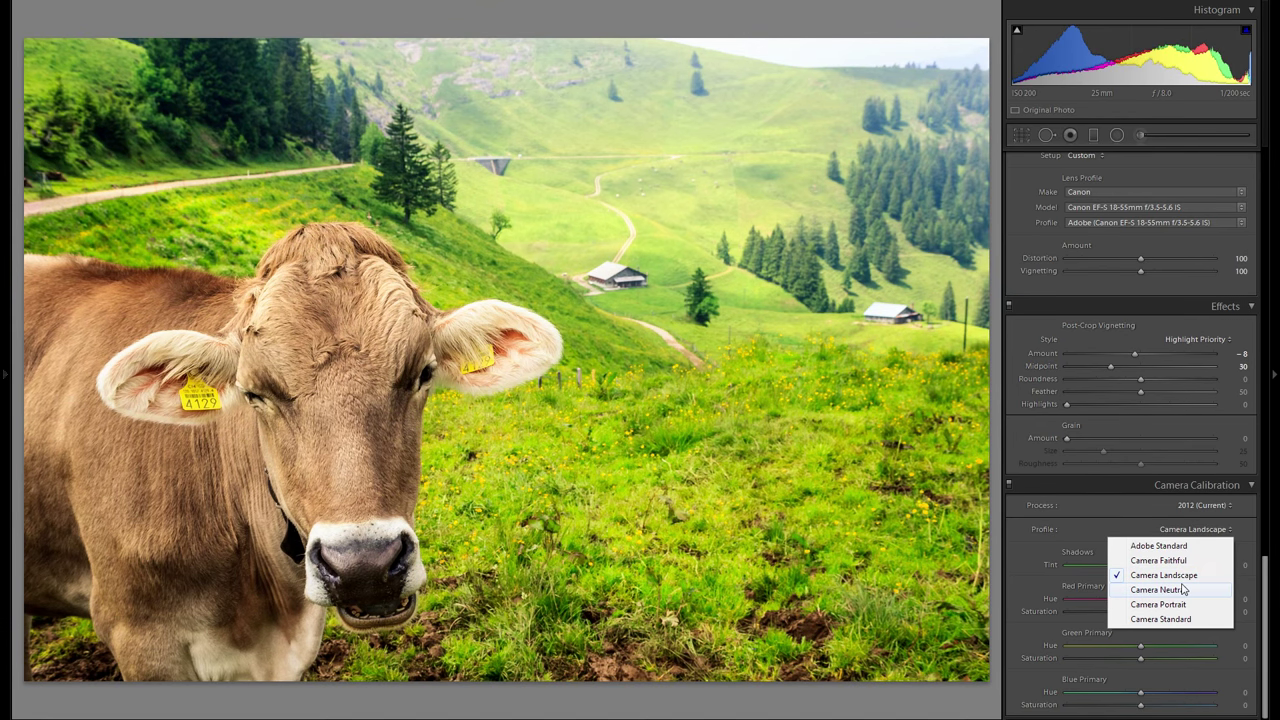
click(1183, 590)
click(1192, 529)
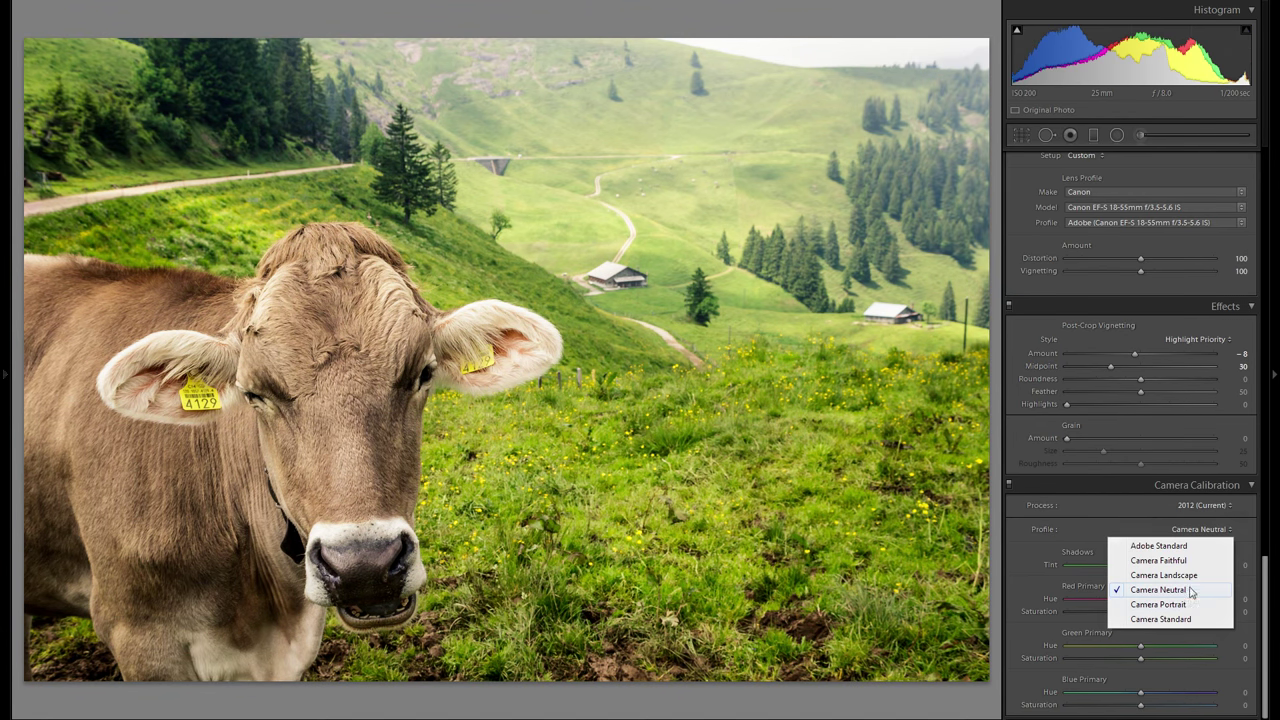
click(1191, 605)
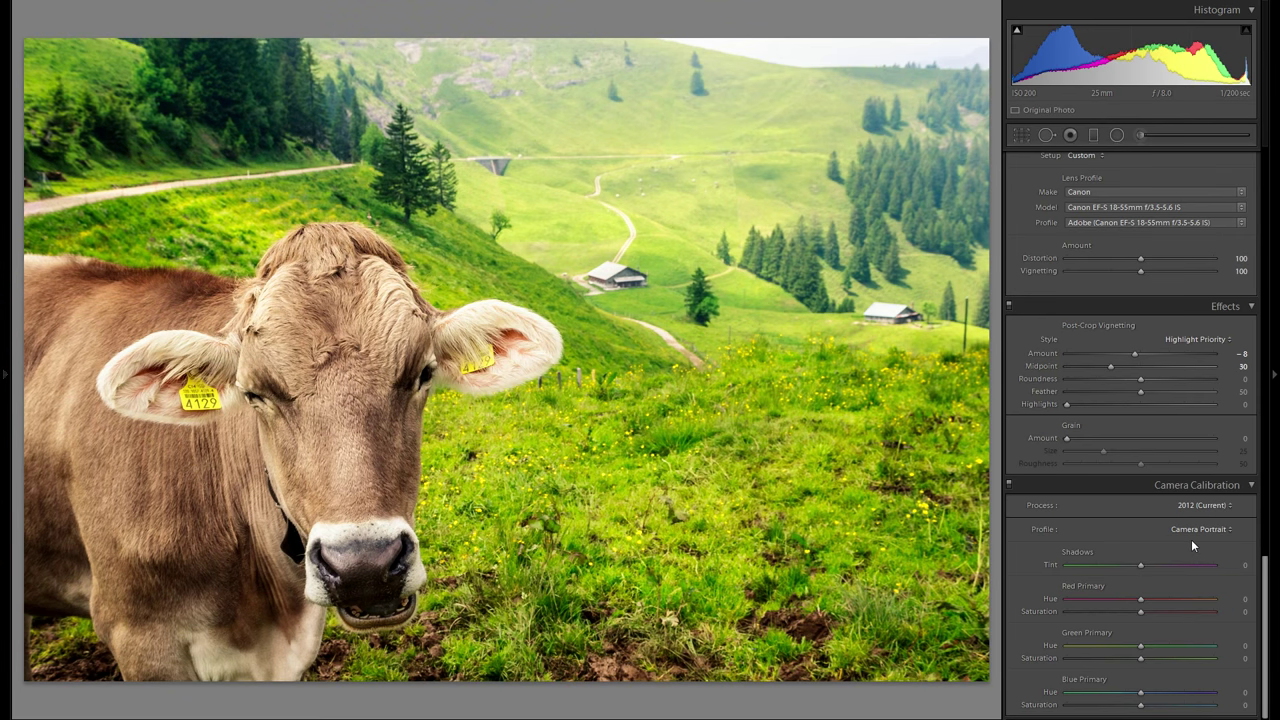
click(1193, 539)
click(1193, 542)
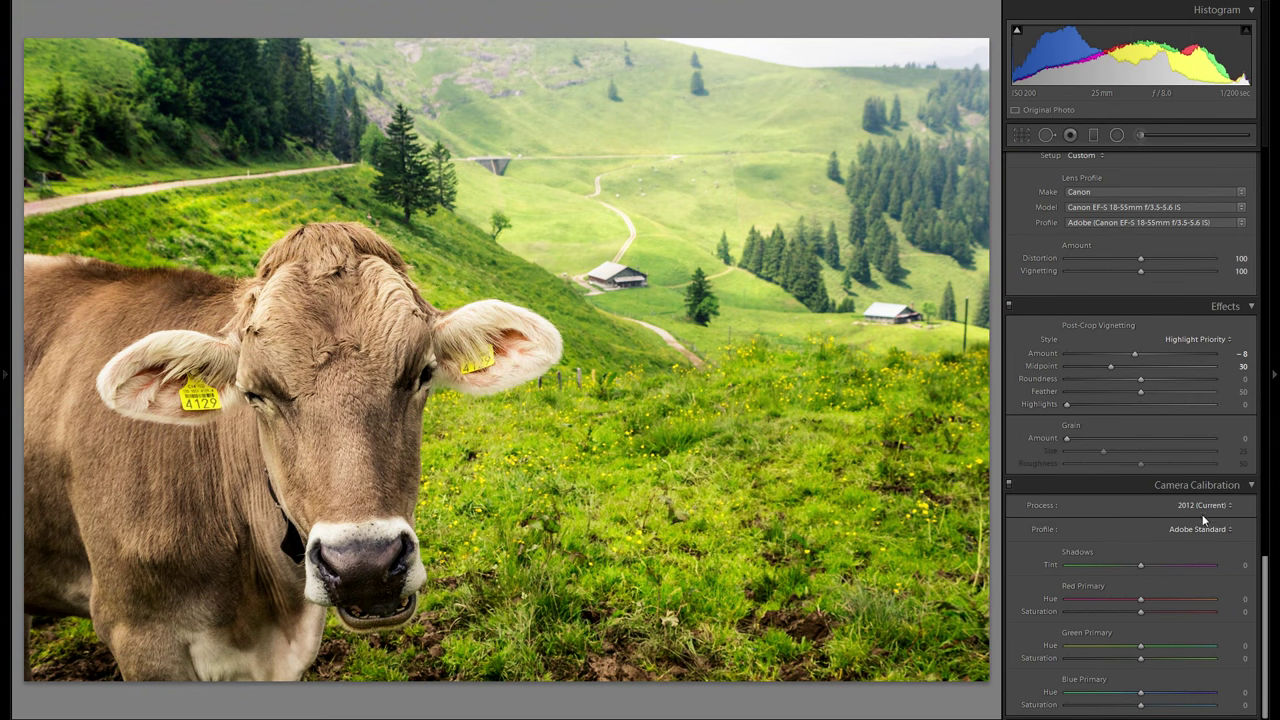
- Check the Camera Landscape, Faithful, Neutral and Standard profiles again, and settle on Adobe Standard
click(1182, 530)
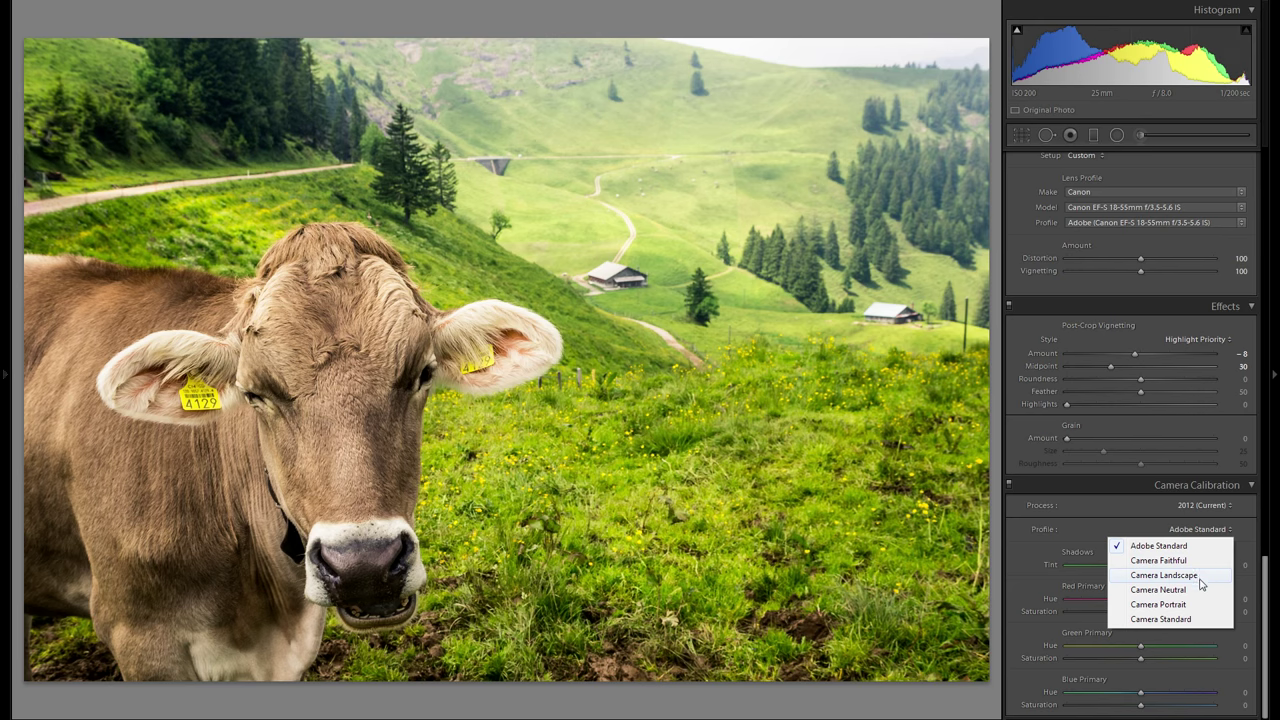
click(1194, 577)
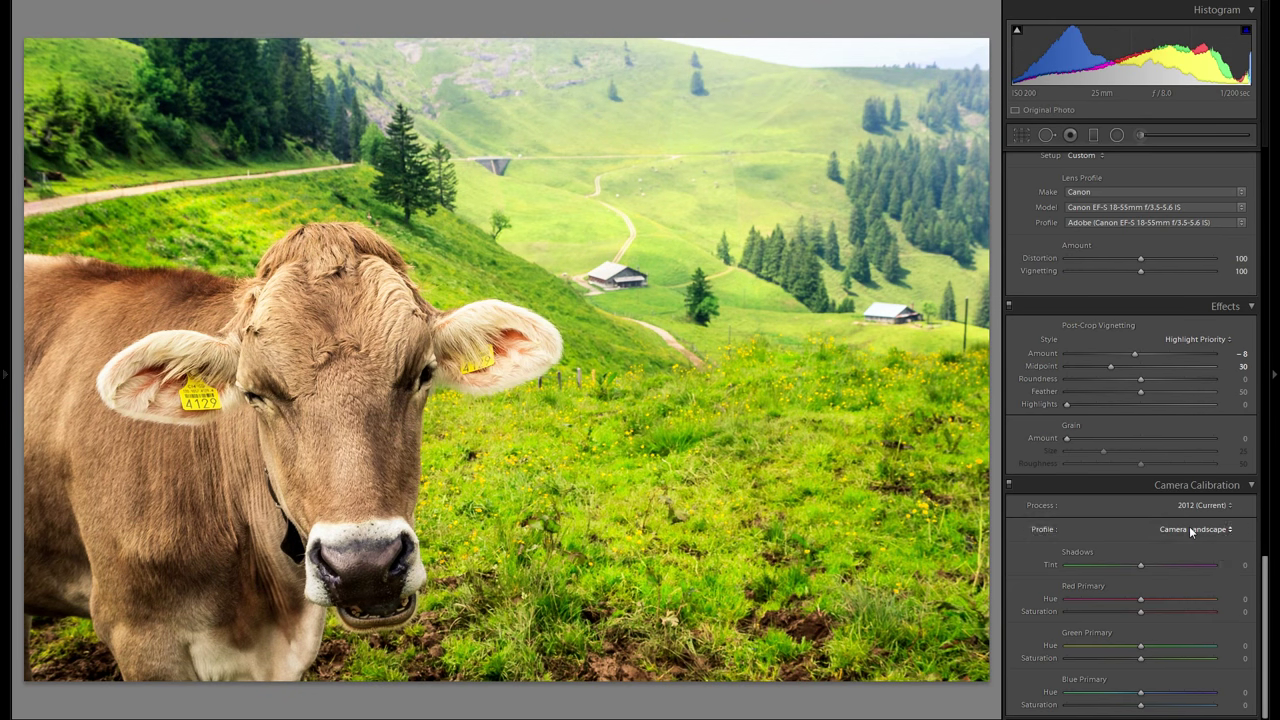
click(1189, 527)
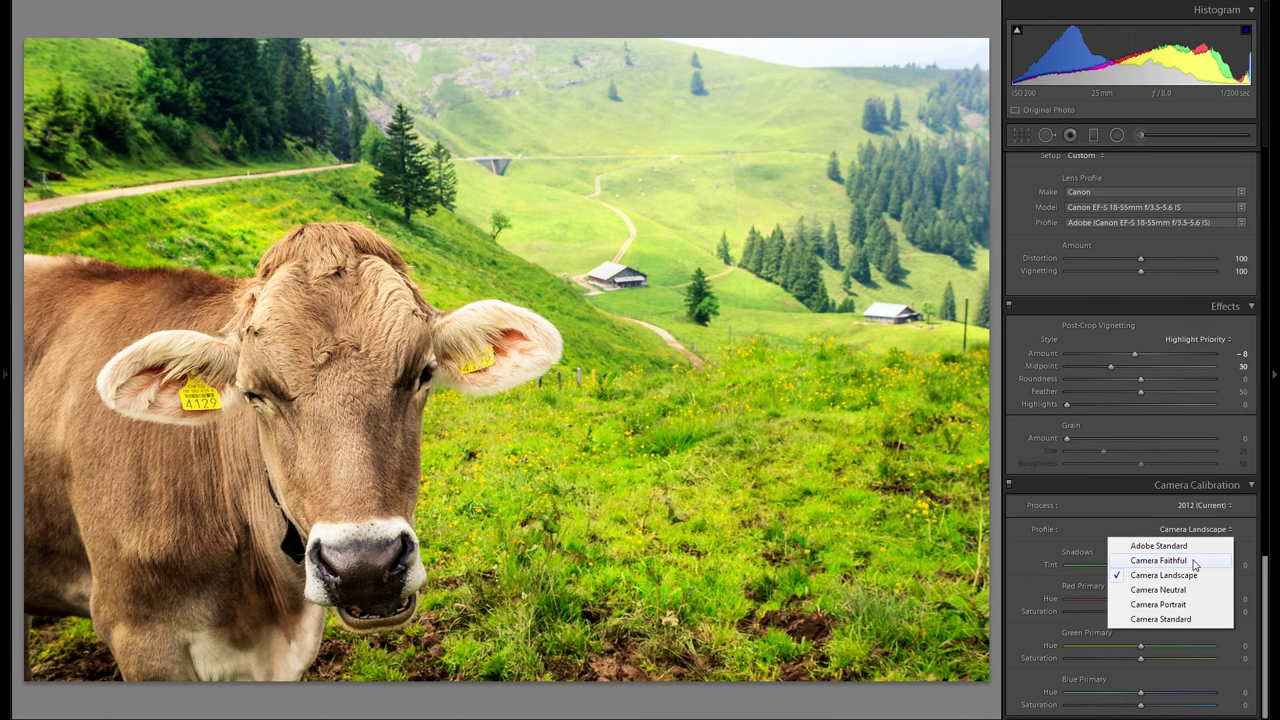
click(1193, 563)
click(1189, 529)
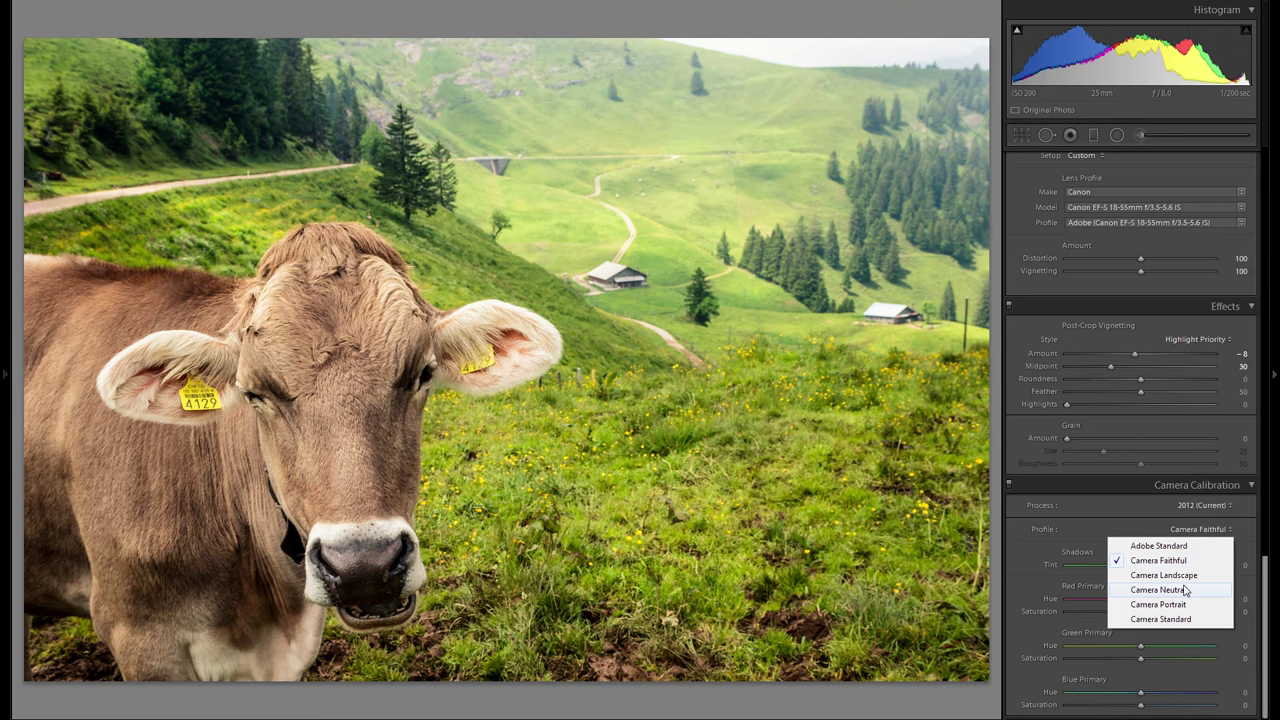
click(1185, 590)
click(1187, 528)
click(1188, 619)
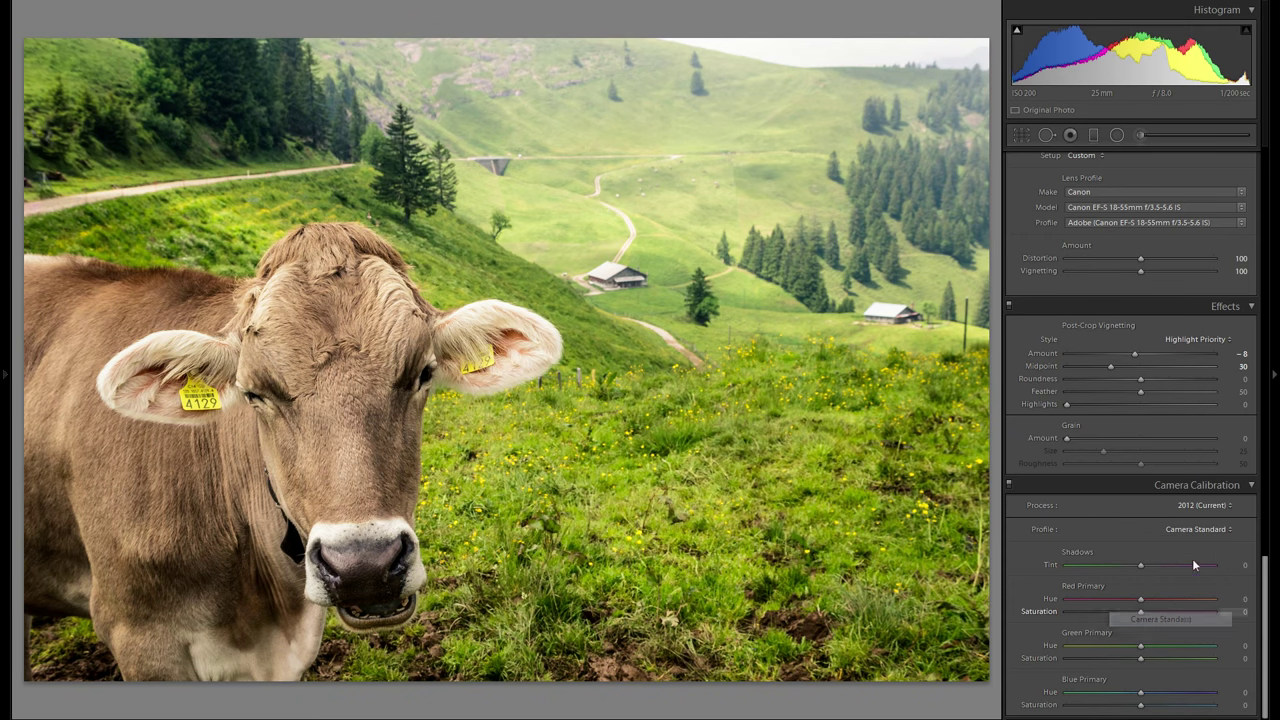
click(1187, 528)
click(1197, 545)
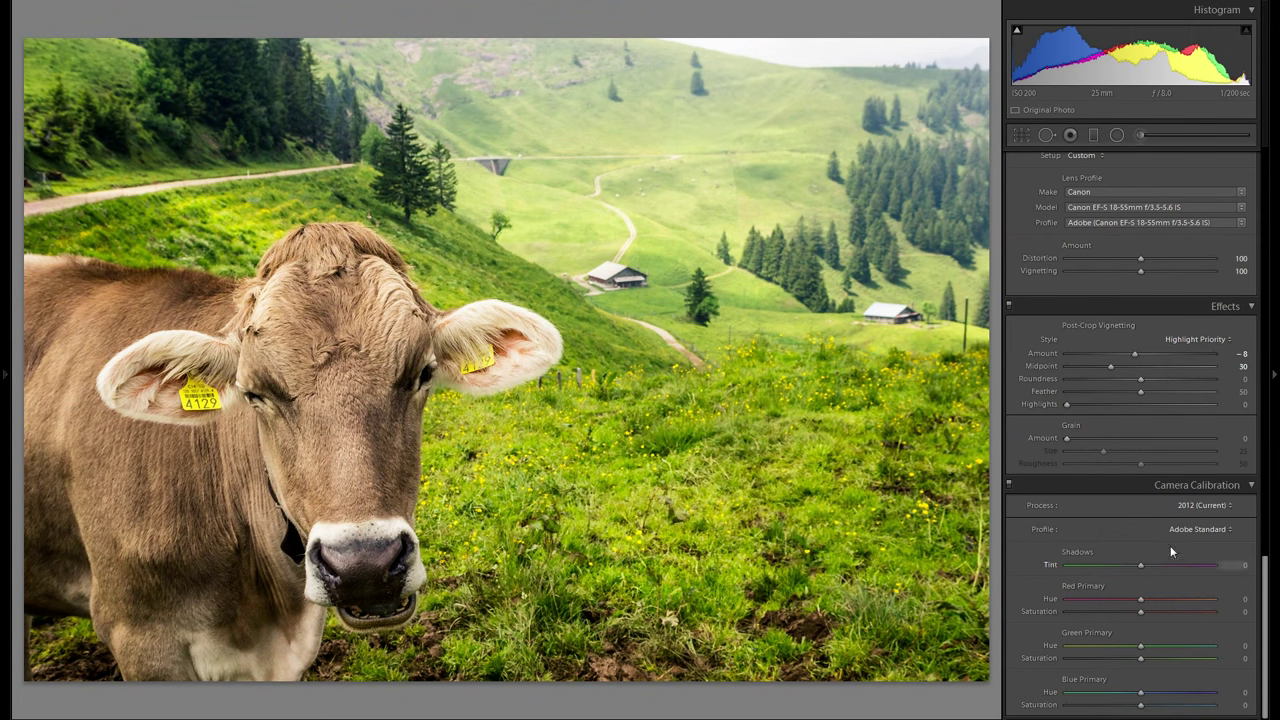
click(1194, 528)
click(1147, 546)
- Add a diagonal graduated filter from the photo's lower right corner and position it over the grass beside the cow
scroll(1110, 513, up, 20)
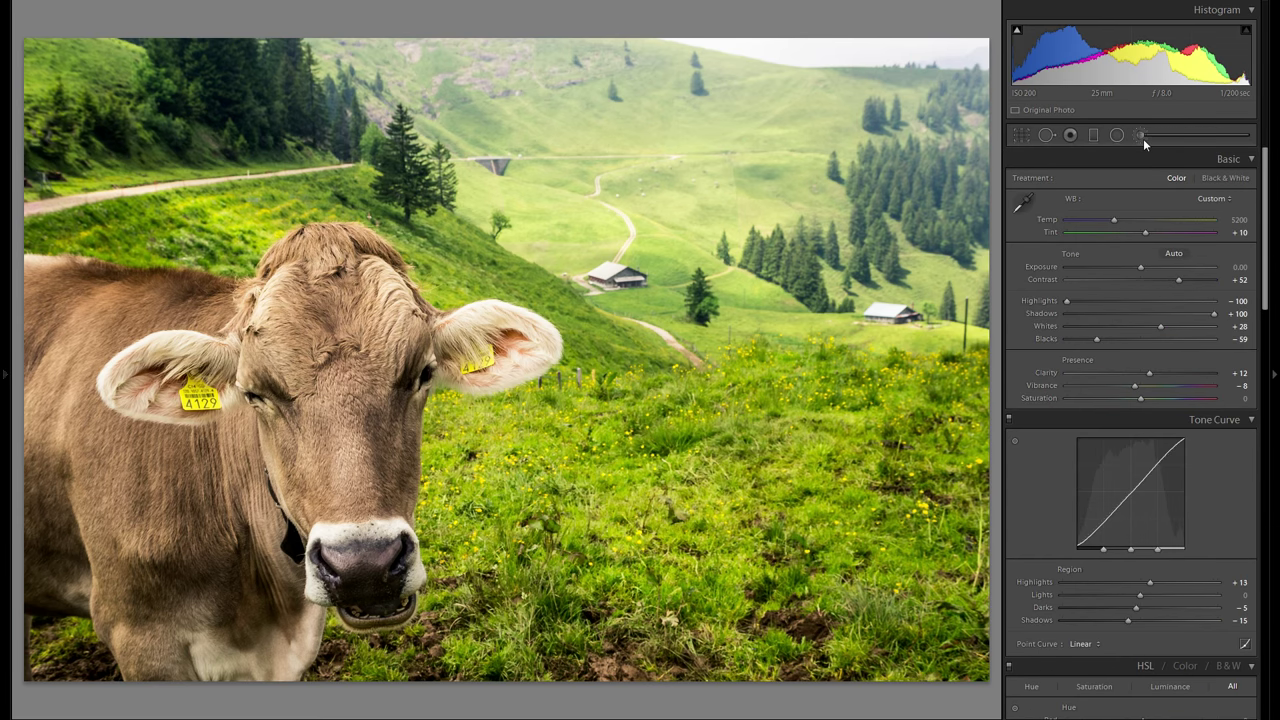
click(1092, 135)
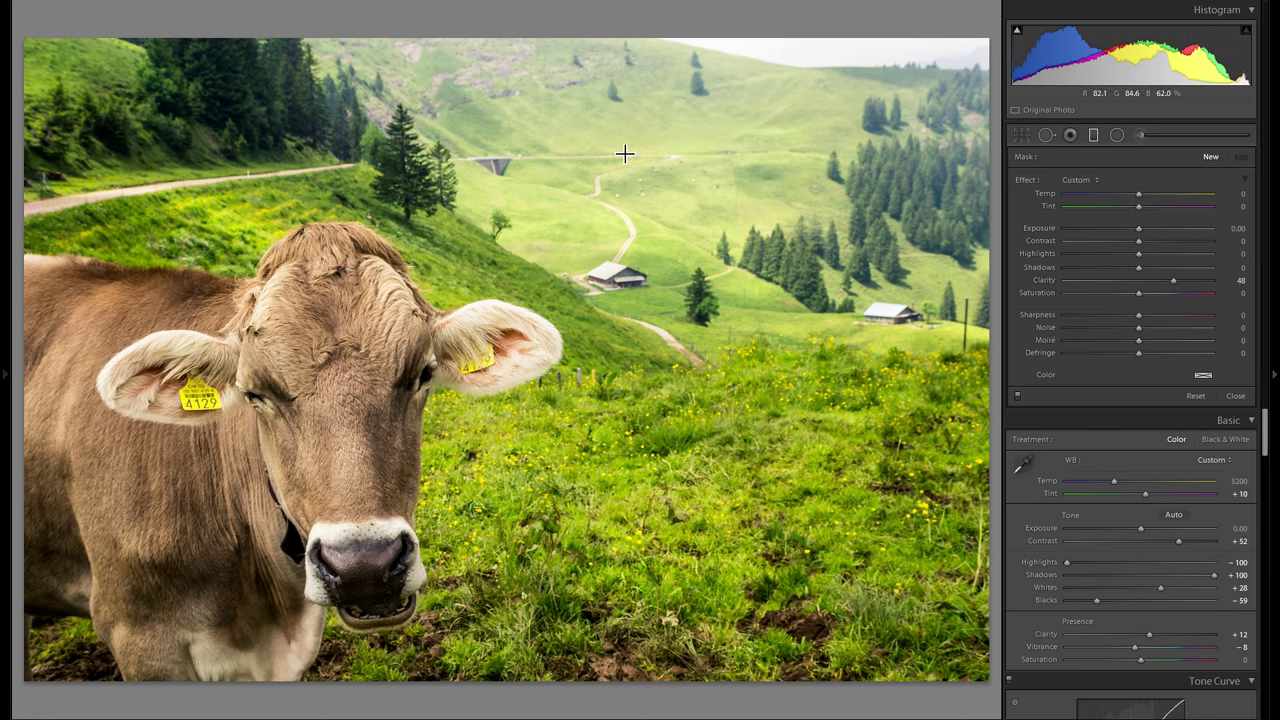
drag(795, 533, 593, 176)
drag(694, 364, 762, 471)
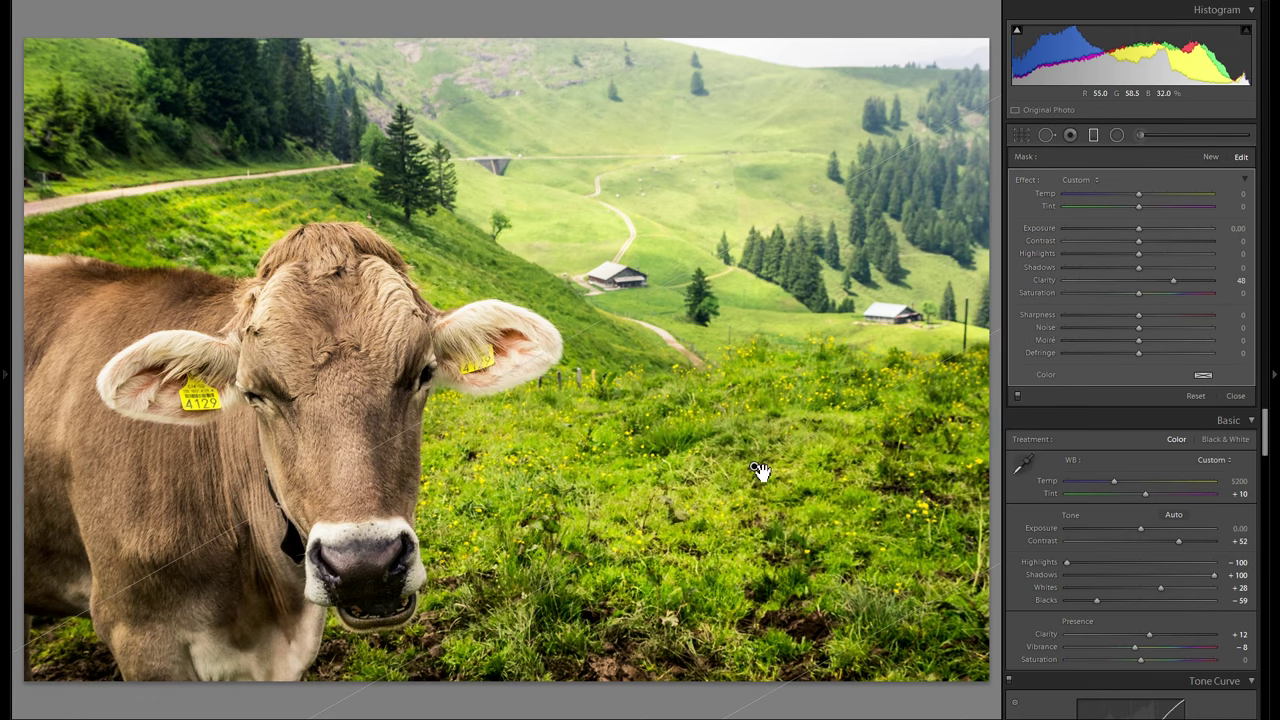
- Reset the grass filter's Clarity to 0 and set its Exposure to −0.38
double_click(1045, 282)
drag(1140, 228, 1137, 226)
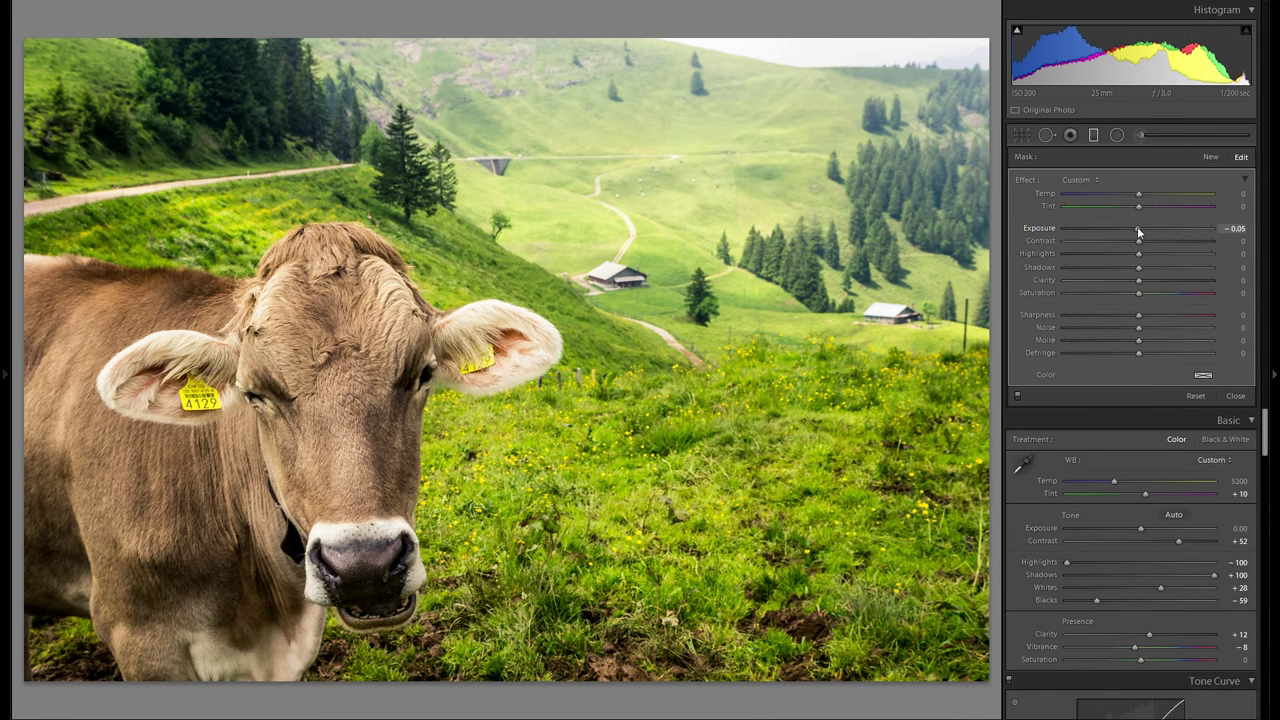
drag(1134, 231, 1132, 231)
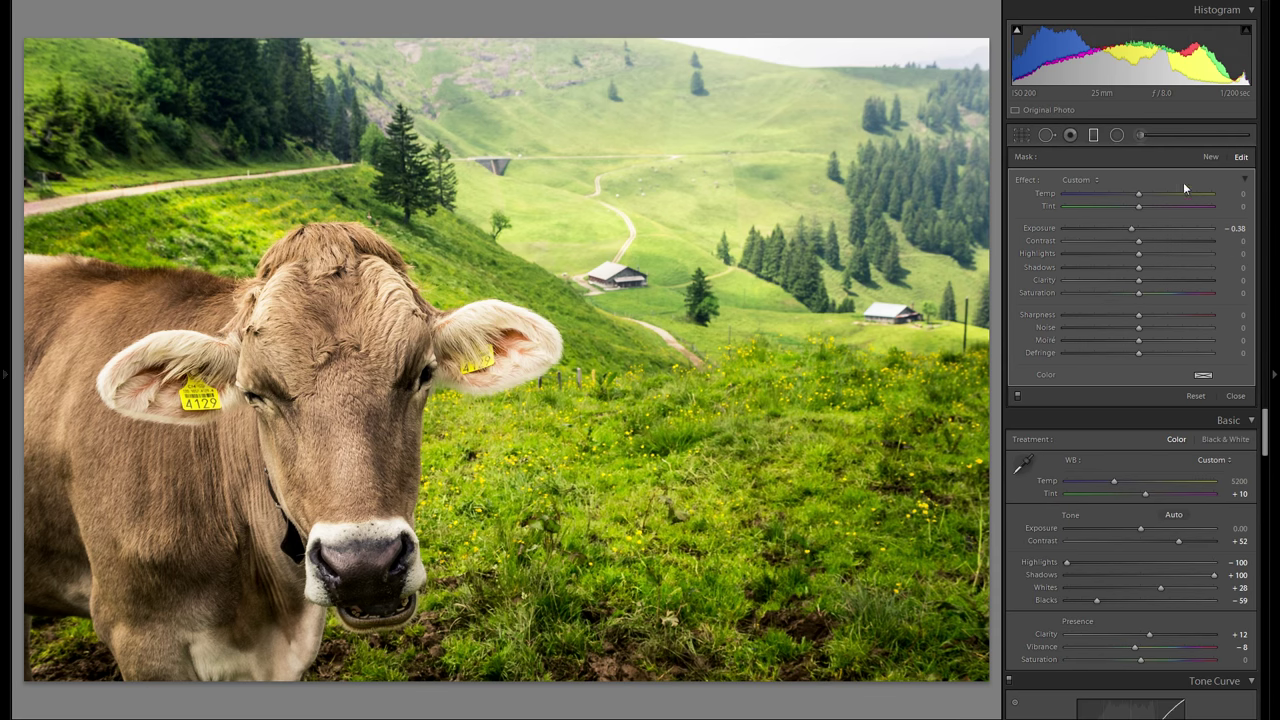
- Add a new horizontal graduated filter over the sky and upper hills, and set its Exposure to −0.71
click(1090, 137)
click(1095, 136)
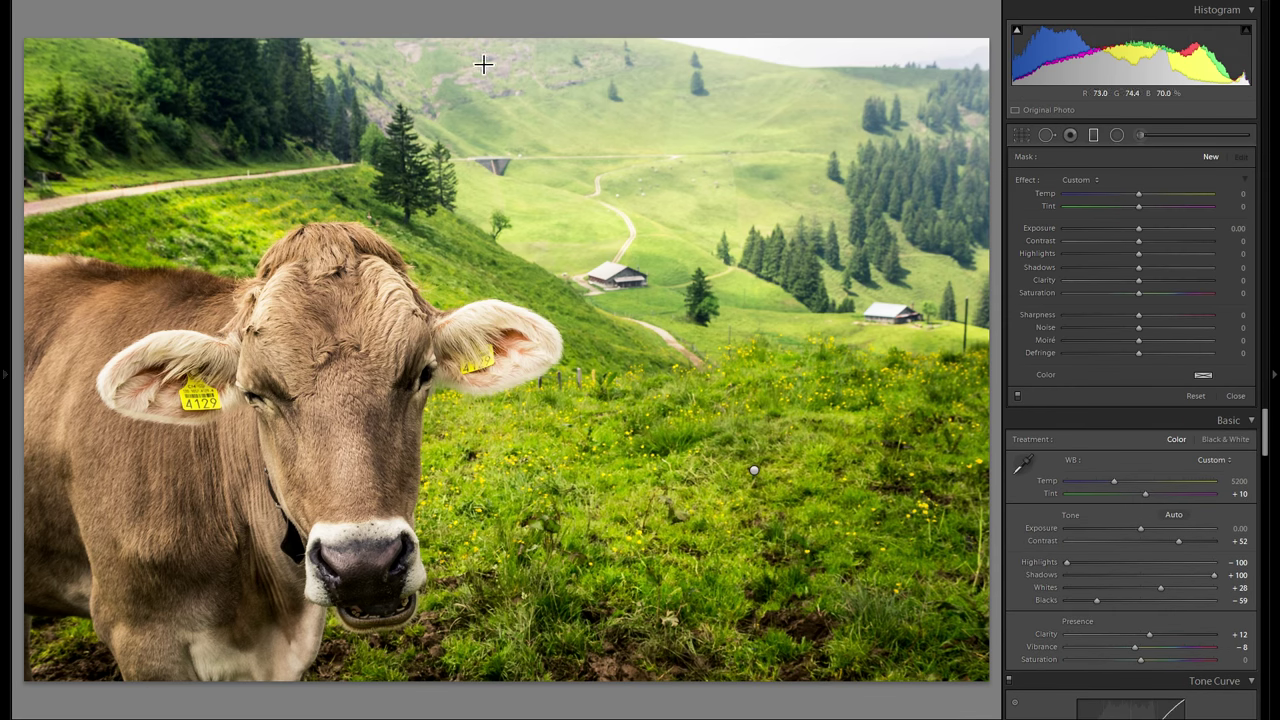
drag(503, 50, 505, 101)
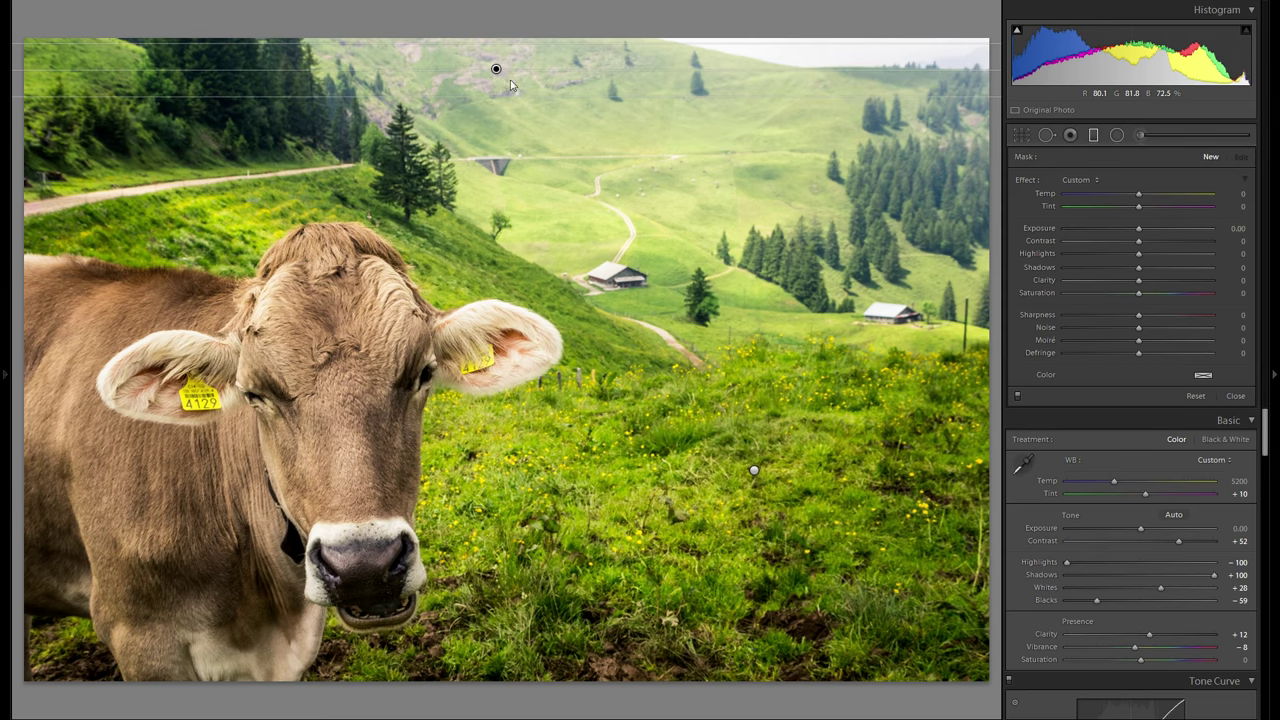
drag(1138, 228, 1123, 228)
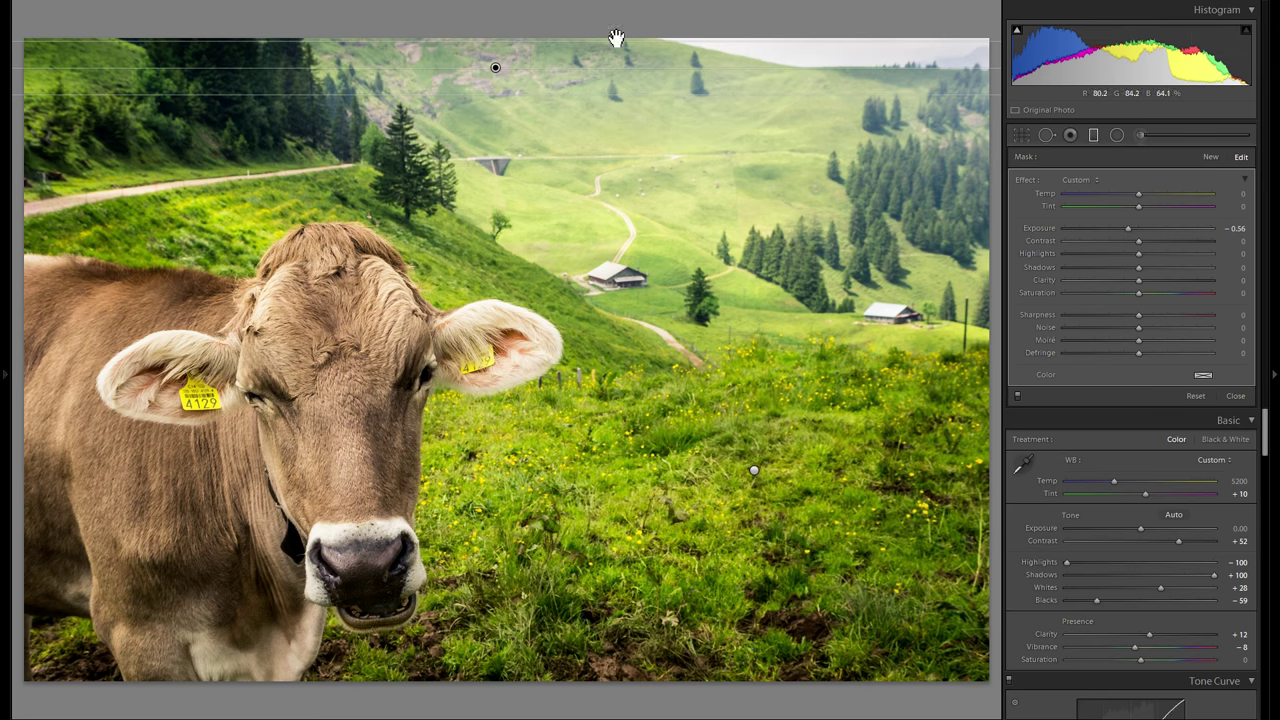
click(1105, 230)
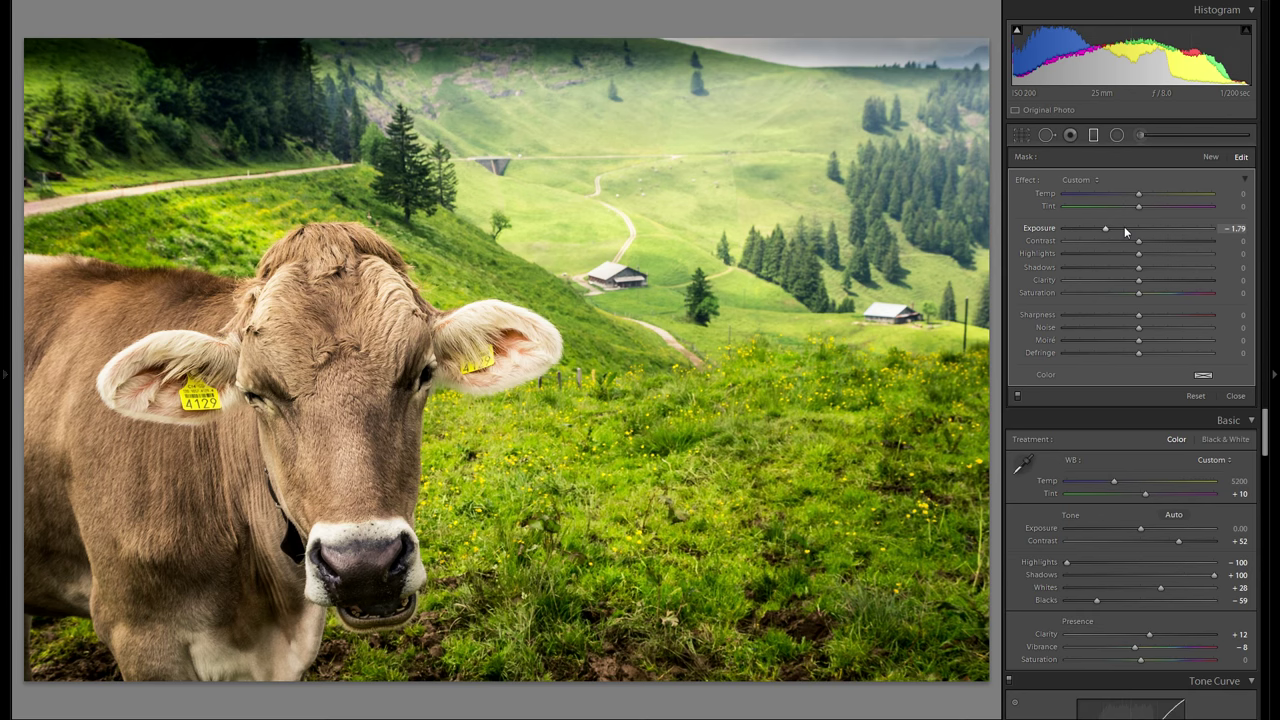
click(1125, 230)
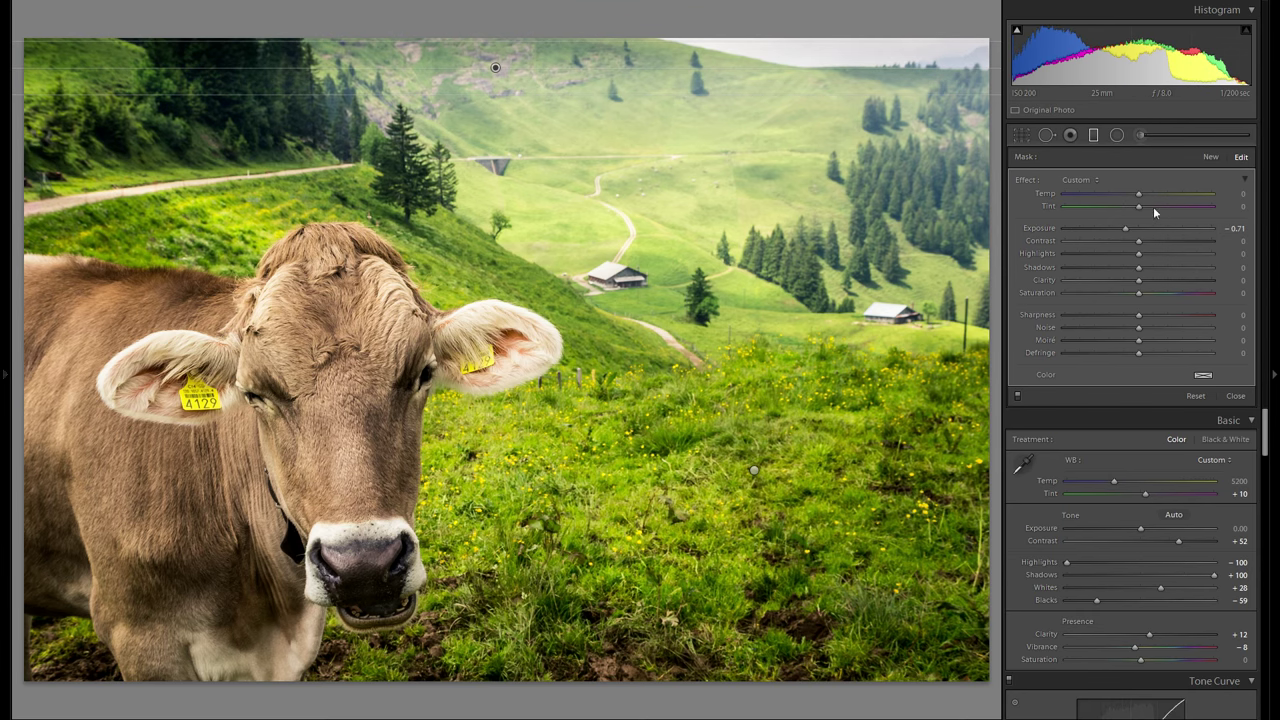
- Add another graduated filter along the photo's bottom edge with Exposure −0.34, and finish graduated filtering
click(1210, 158)
mouse_move(475, 660)
mouse_down()
mouse_move(474, 532)
mouse_move(477, 655)
mouse_up()
drag(1138, 229, 1134, 231)
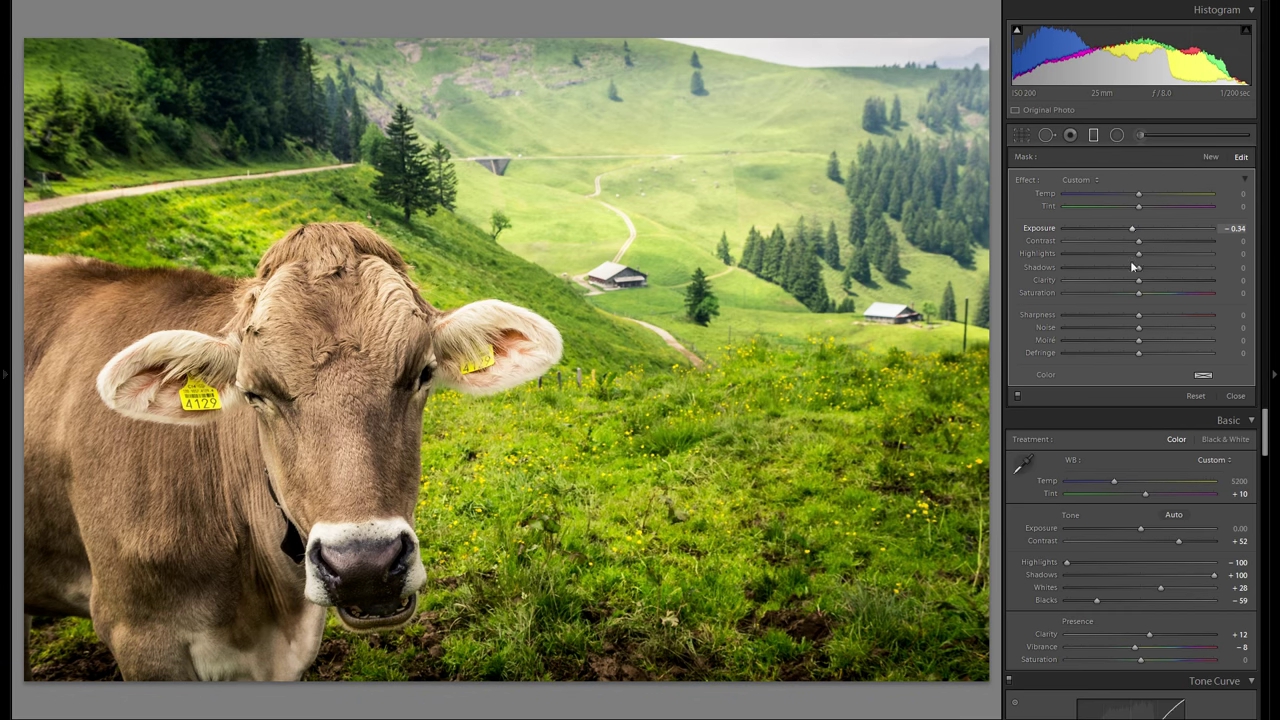
click(1094, 135)
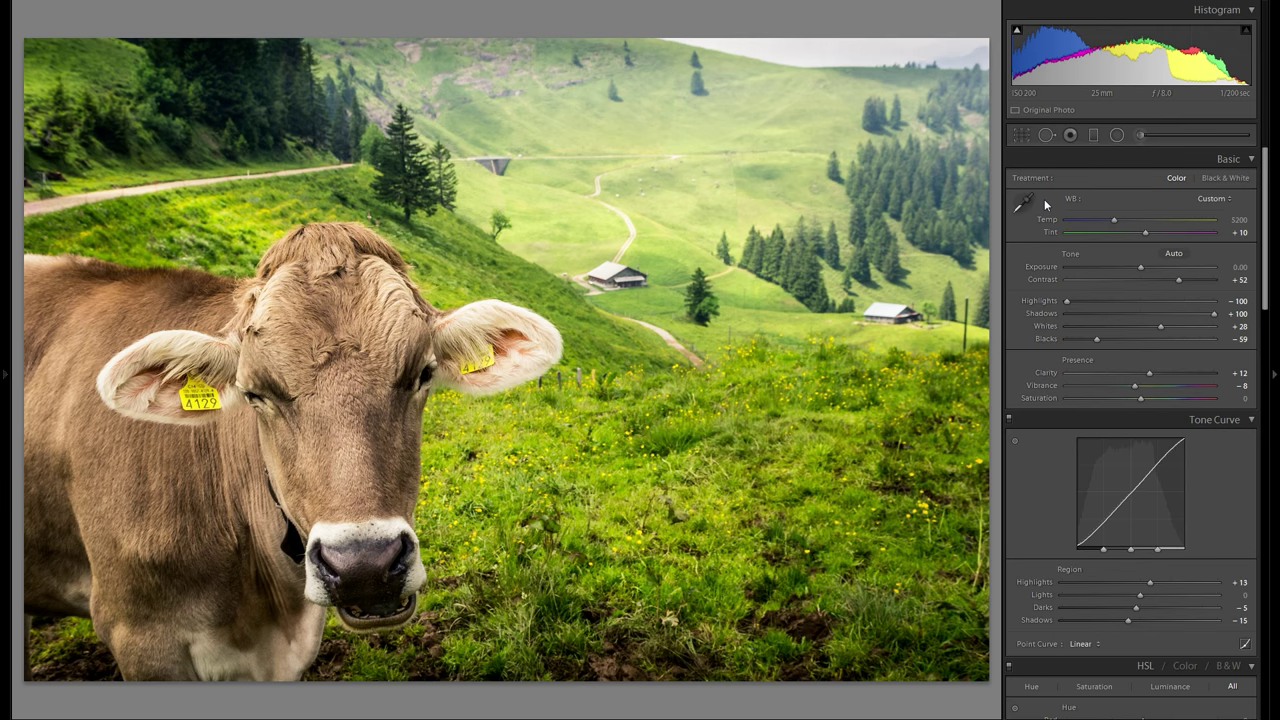
- Paint an adjustment brush mask over the cow's head, ears and body with brush size 17, and display the mask overlay
click(1138, 136)
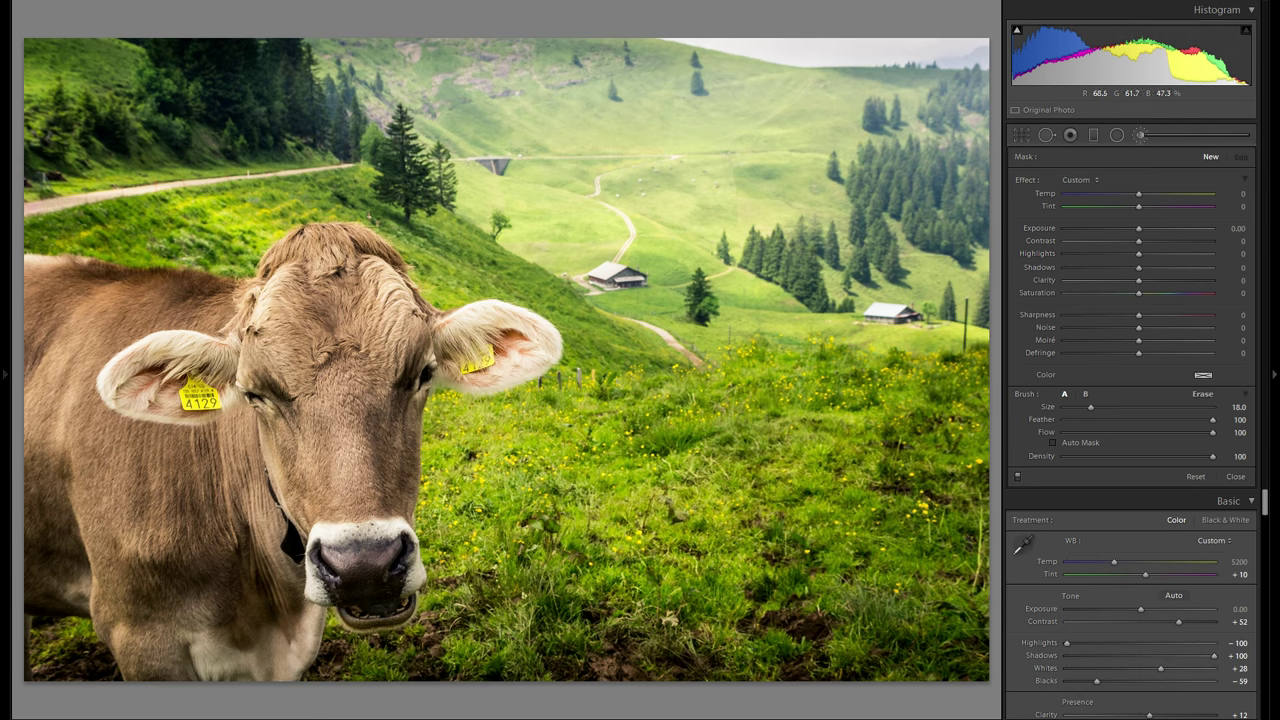
key([)
key(z)
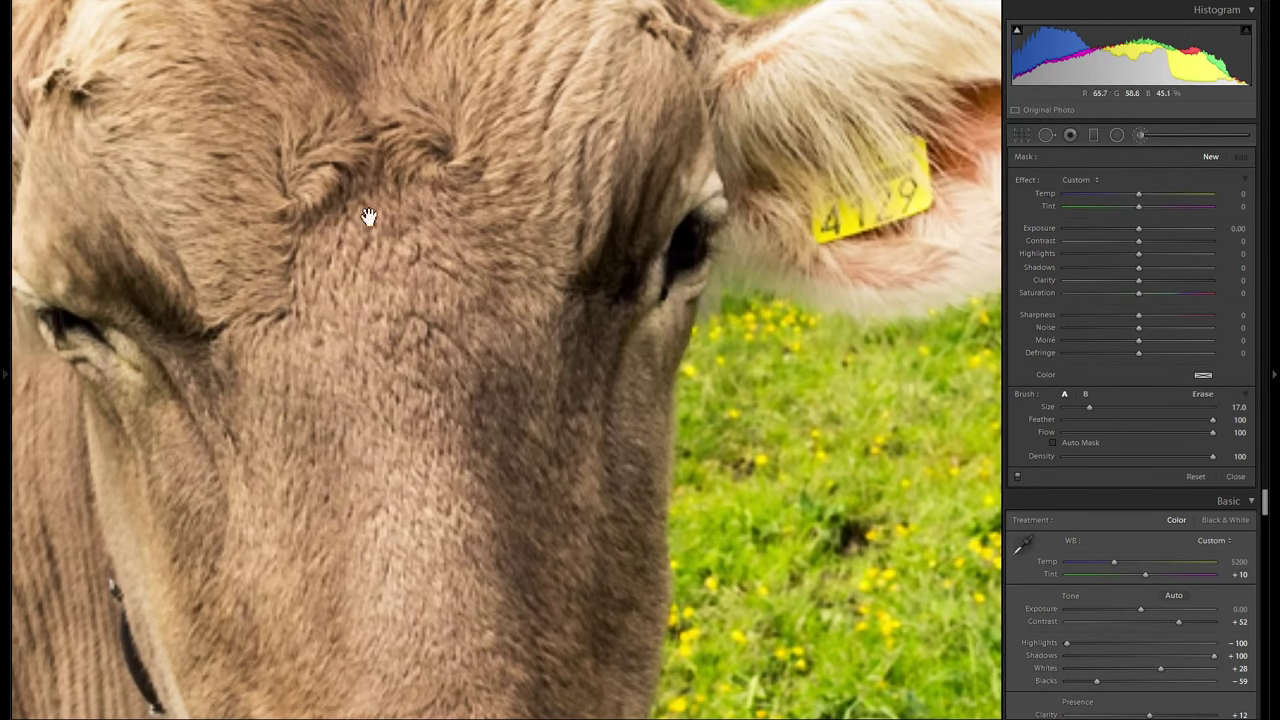
key(z)
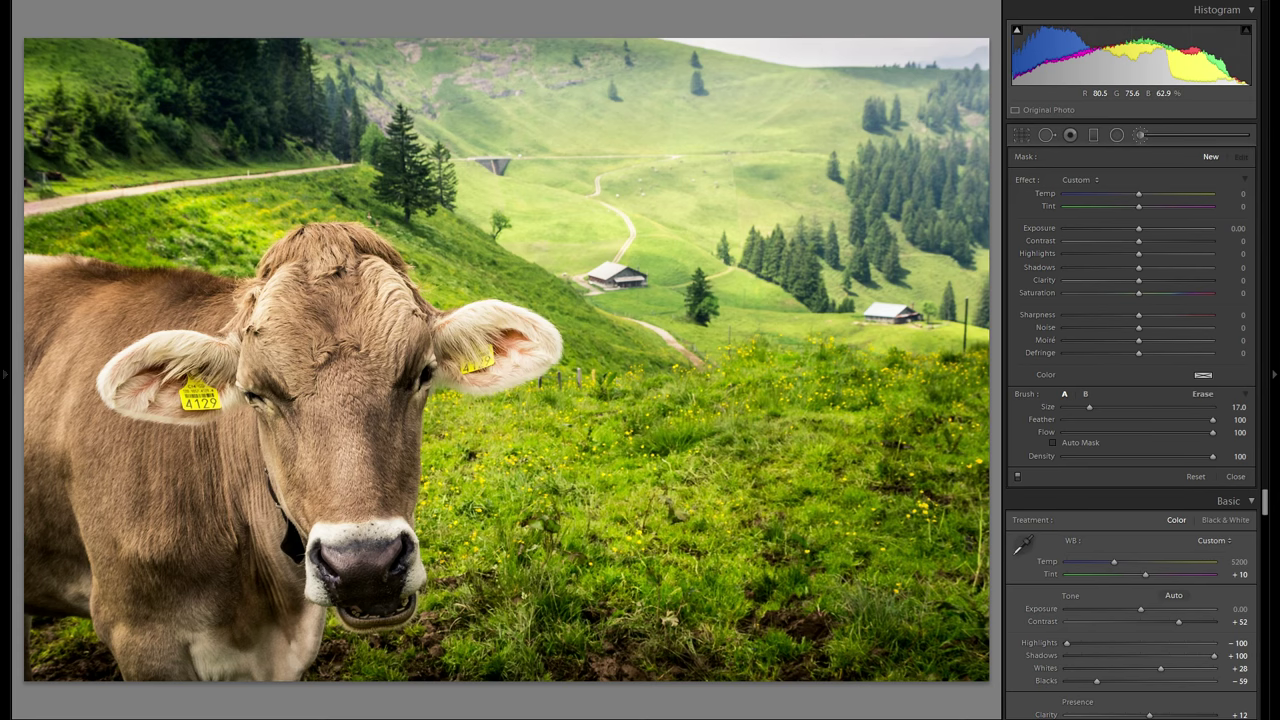
key(alt)
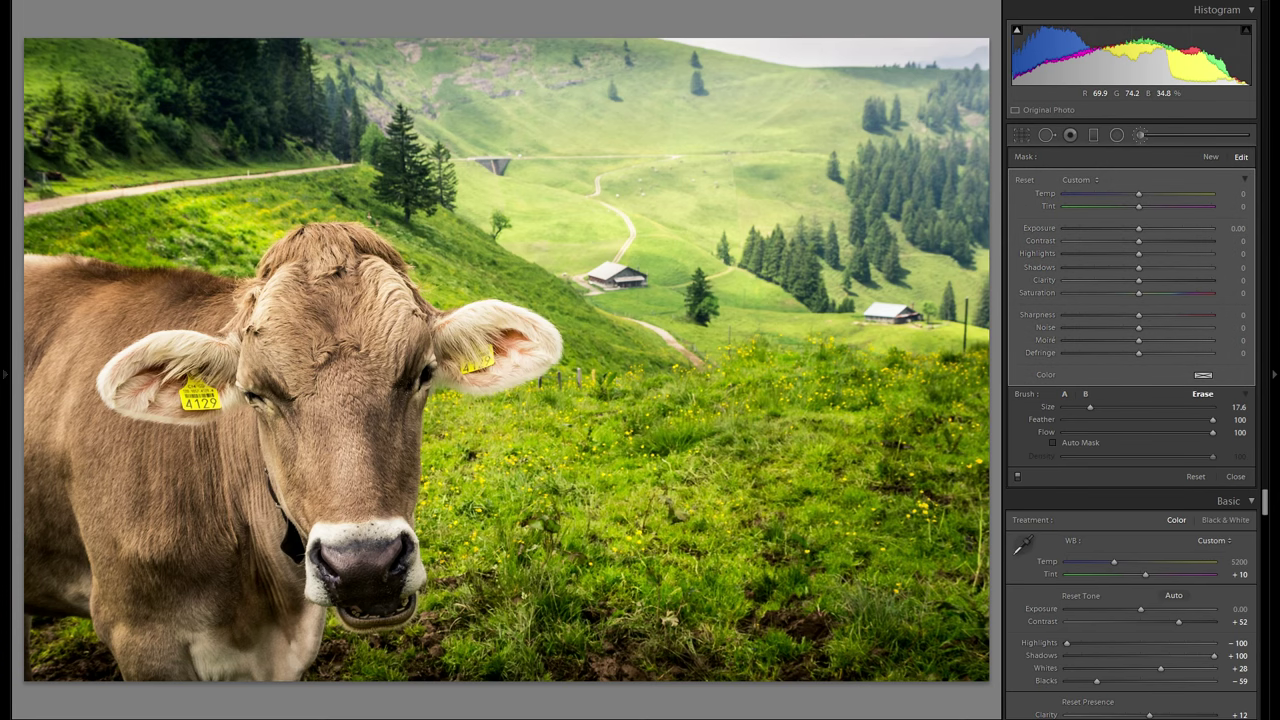
mouse_move(344, 477)
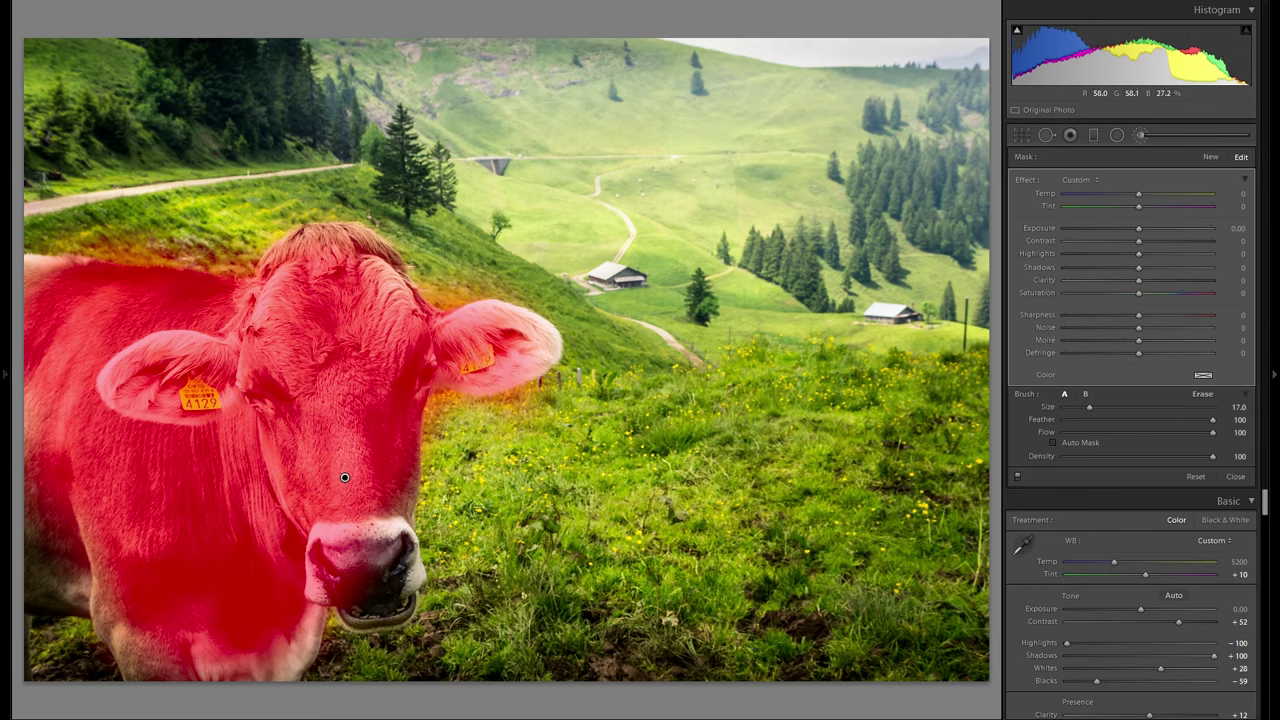
- Erase the brush mask spill on the grass beneath the cow's ear and along its back, and hide the mask overlay
key(space)
click(515, 426)
drag(502, 338, 494, 341)
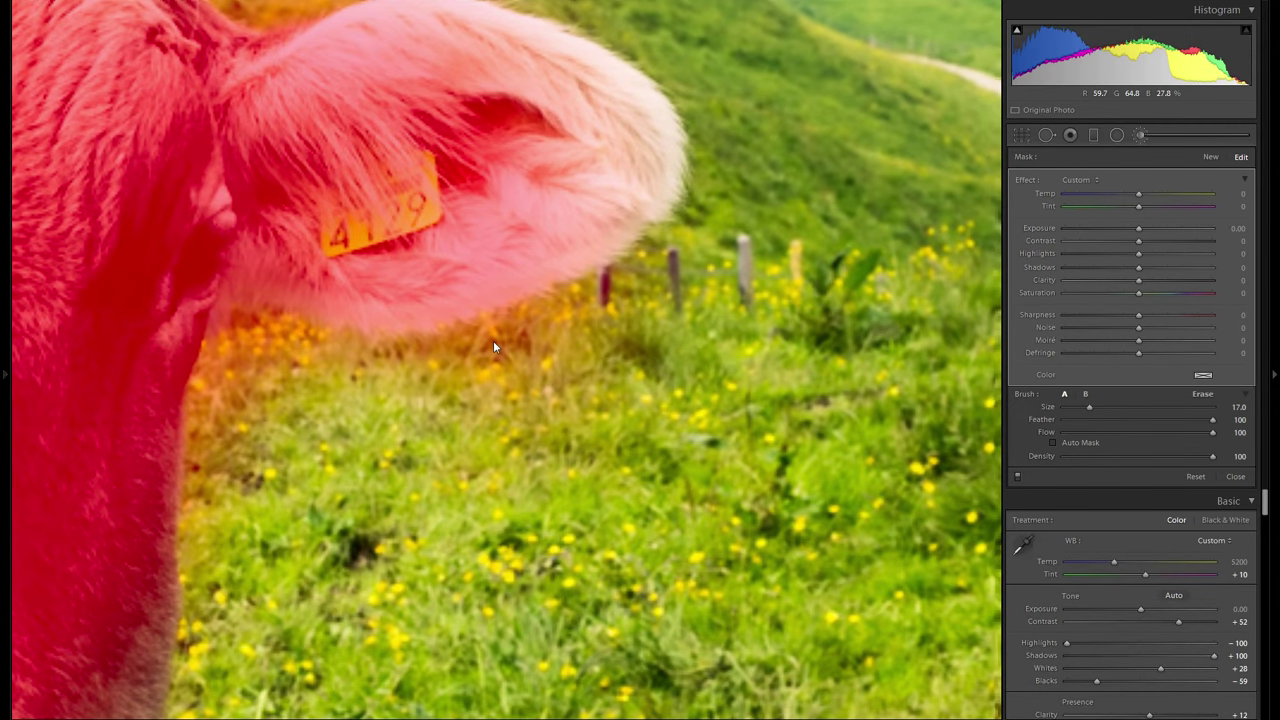
key(z)
alt+click(462, 417)
drag(478, 288, 436, 292)
key([)
key([)
drag(232, 254, 176, 240)
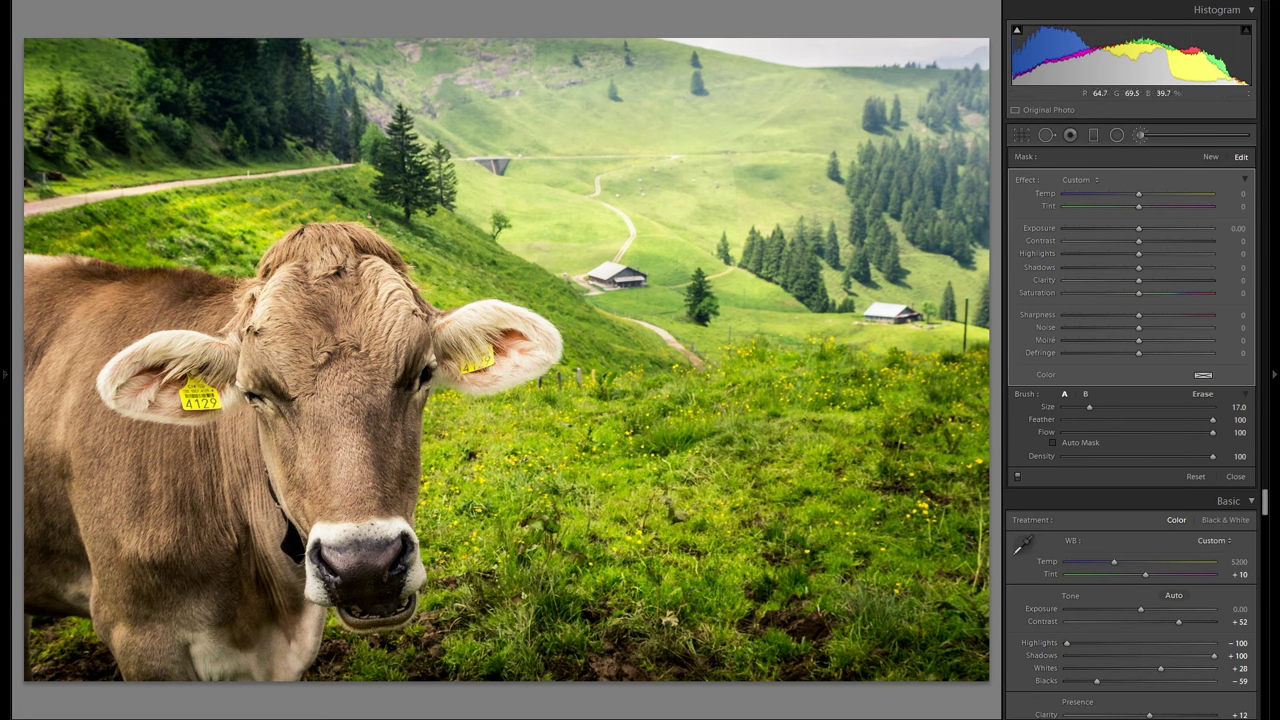
- Set the cow brush adjustment's Clarity to −34 and its Shadows to 51
click(1111, 281)
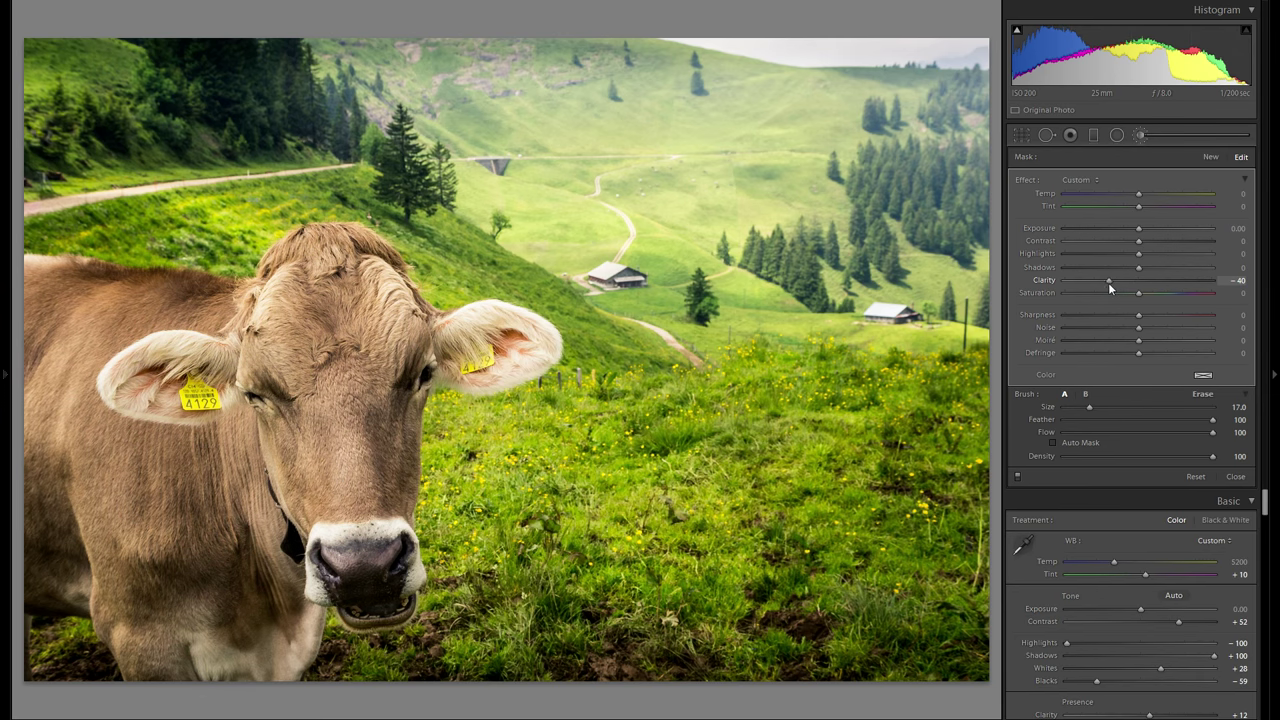
double_click(1044, 280)
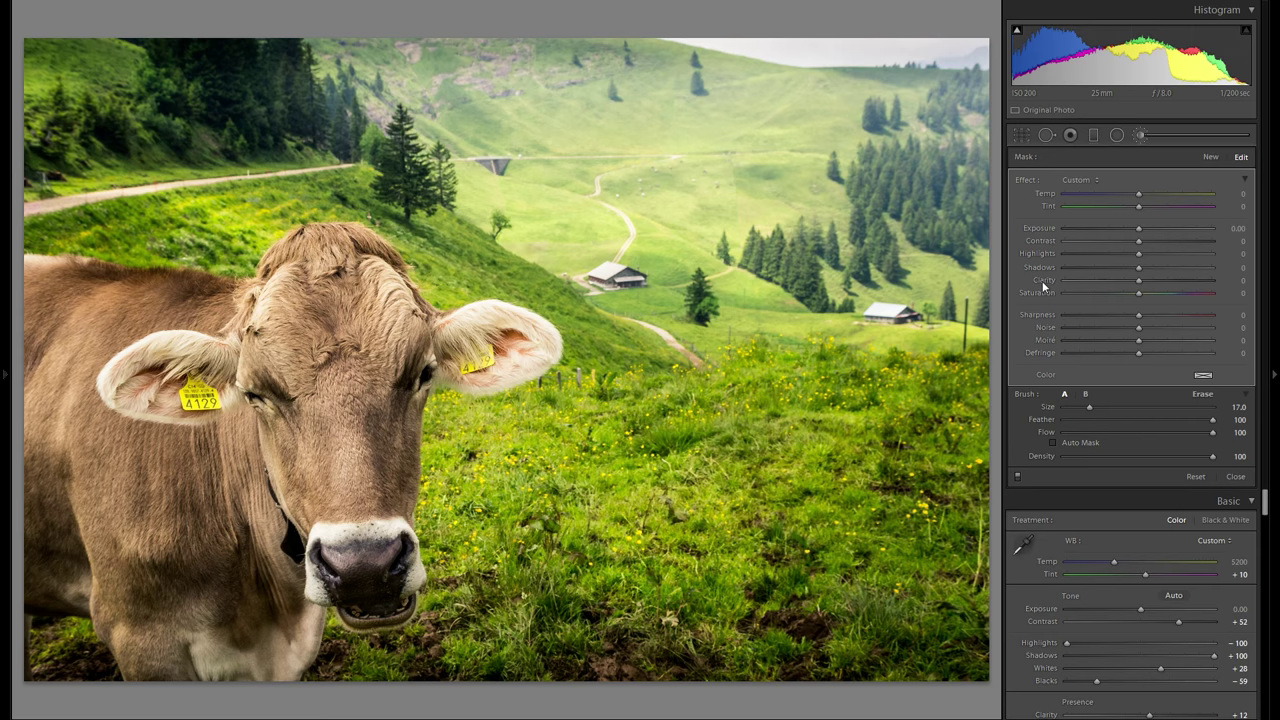
click(1115, 279)
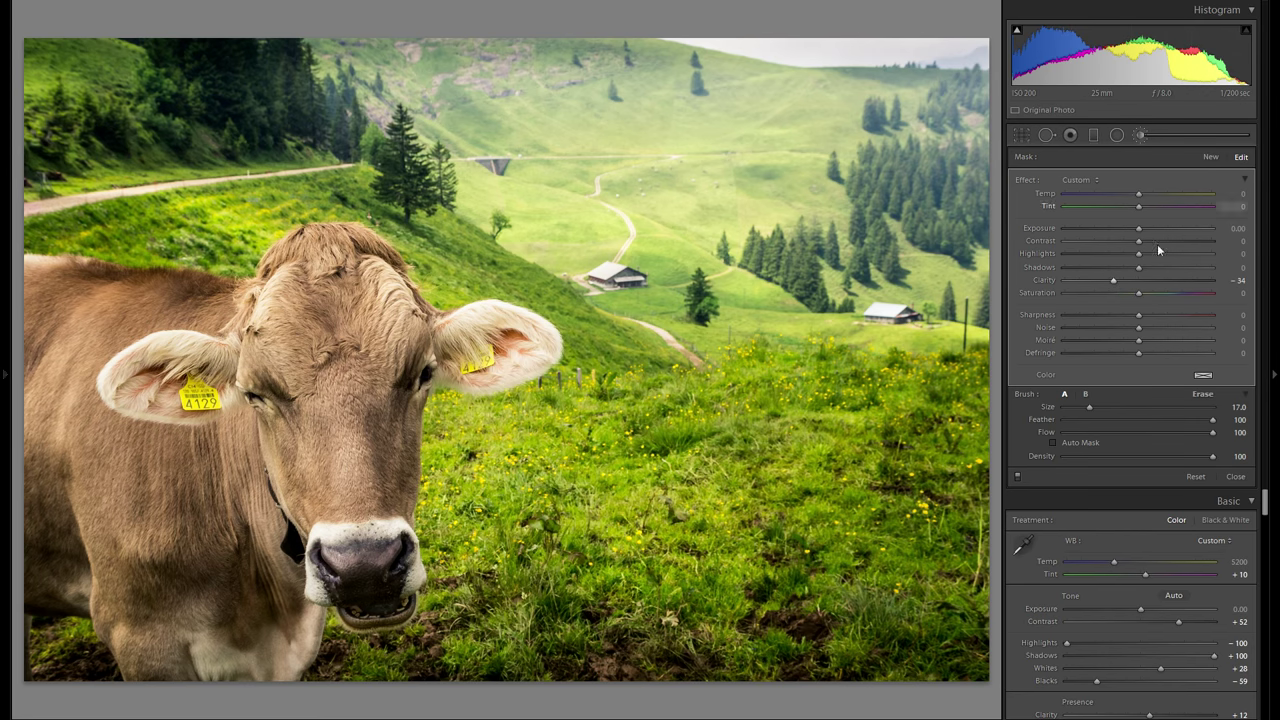
drag(1155, 270, 1265, 261)
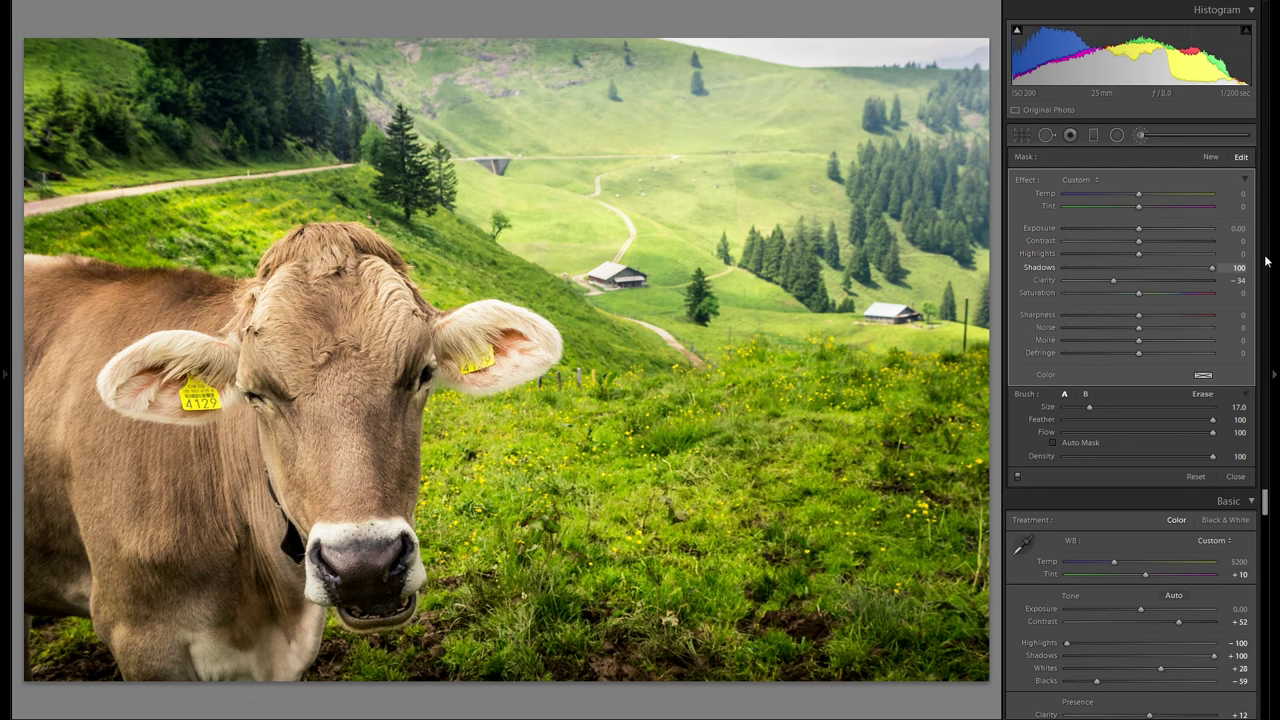
drag(1174, 267, 1177, 268)
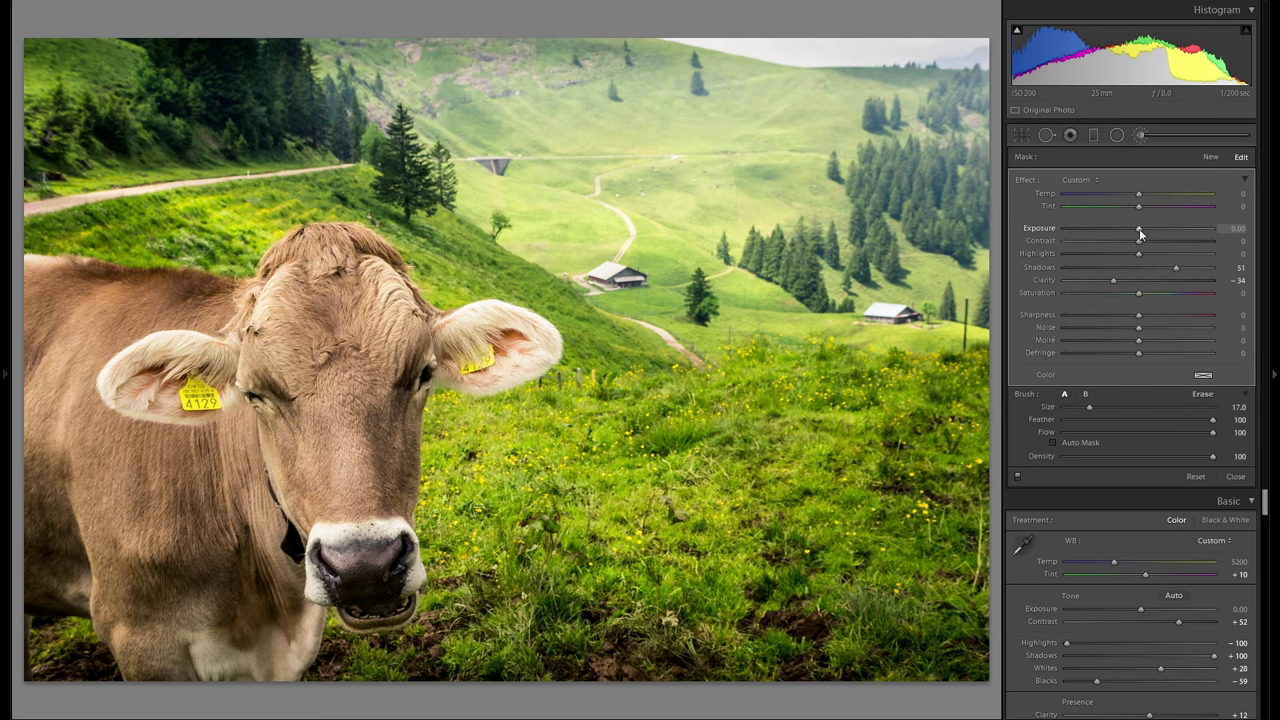
- Reset the cow brush's Exposure to 0, set its Contrast to 22, and close the adjustment brush
drag(1140, 233, 1148, 234)
double_click(1040, 230)
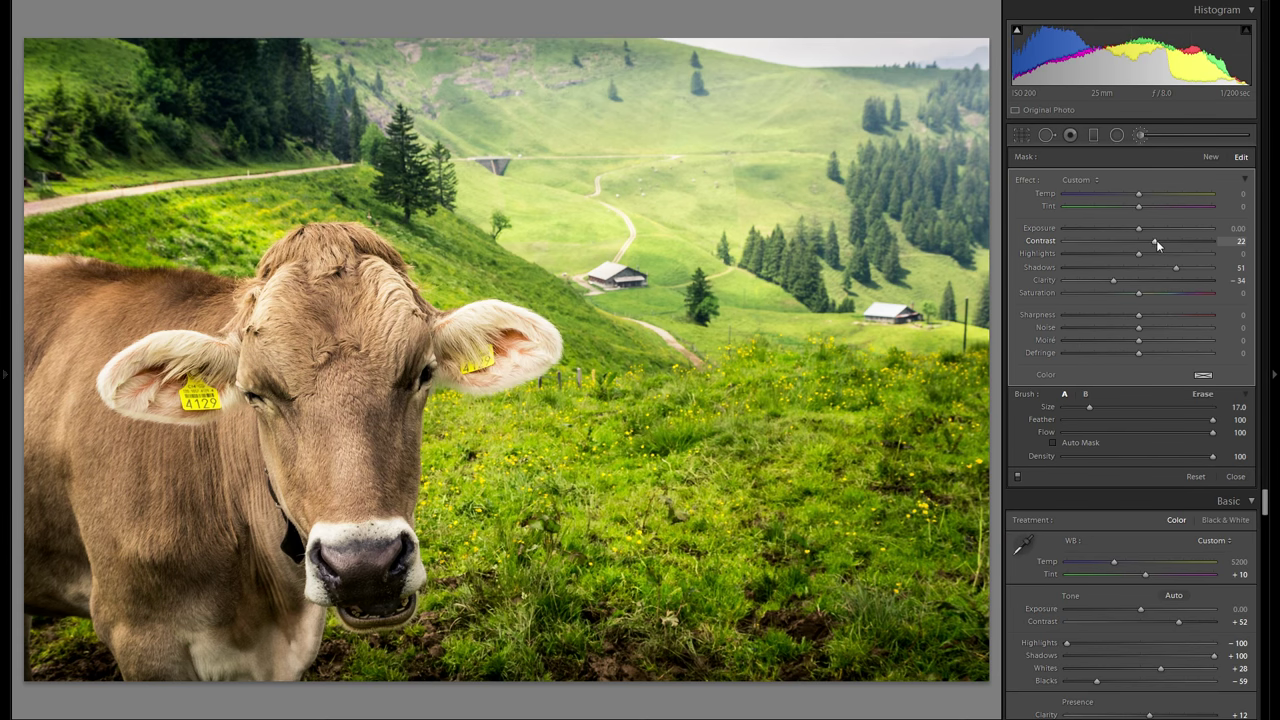
click(1139, 136)
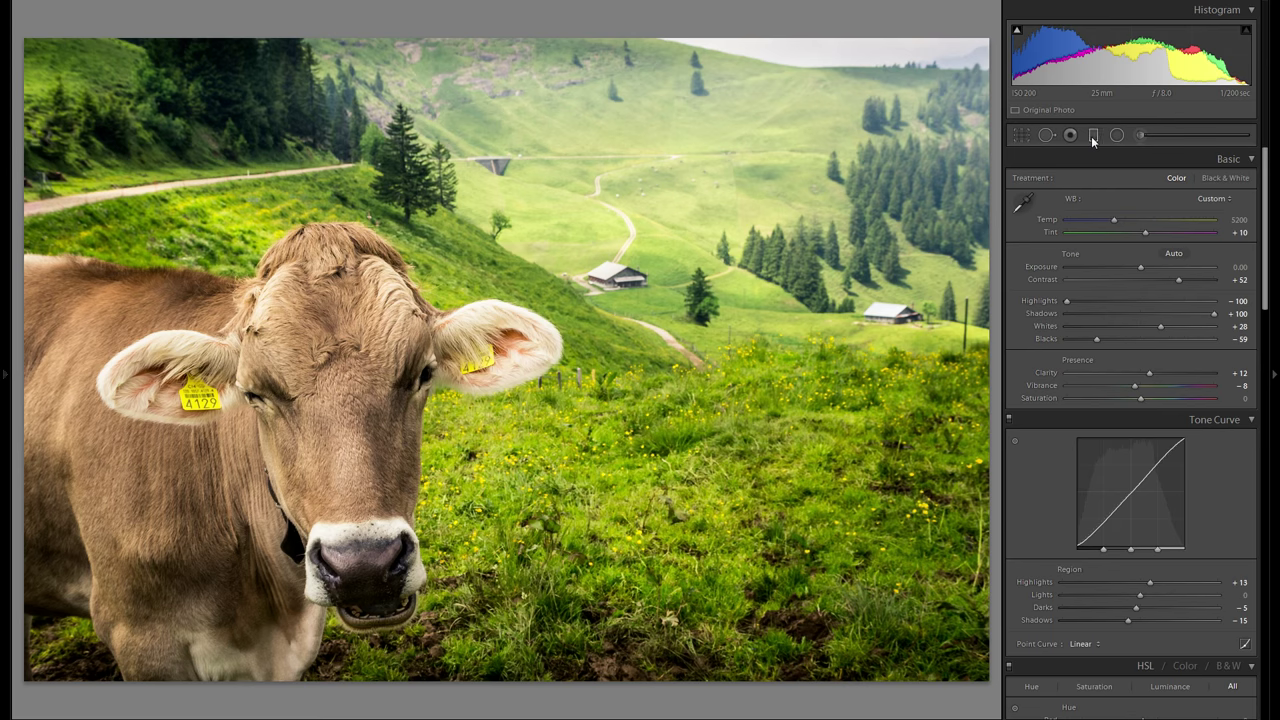
- Add another graduated filter over the sky and hills, tint it with hue 32 at 17% saturation, and finish graduated filtering
click(1092, 136)
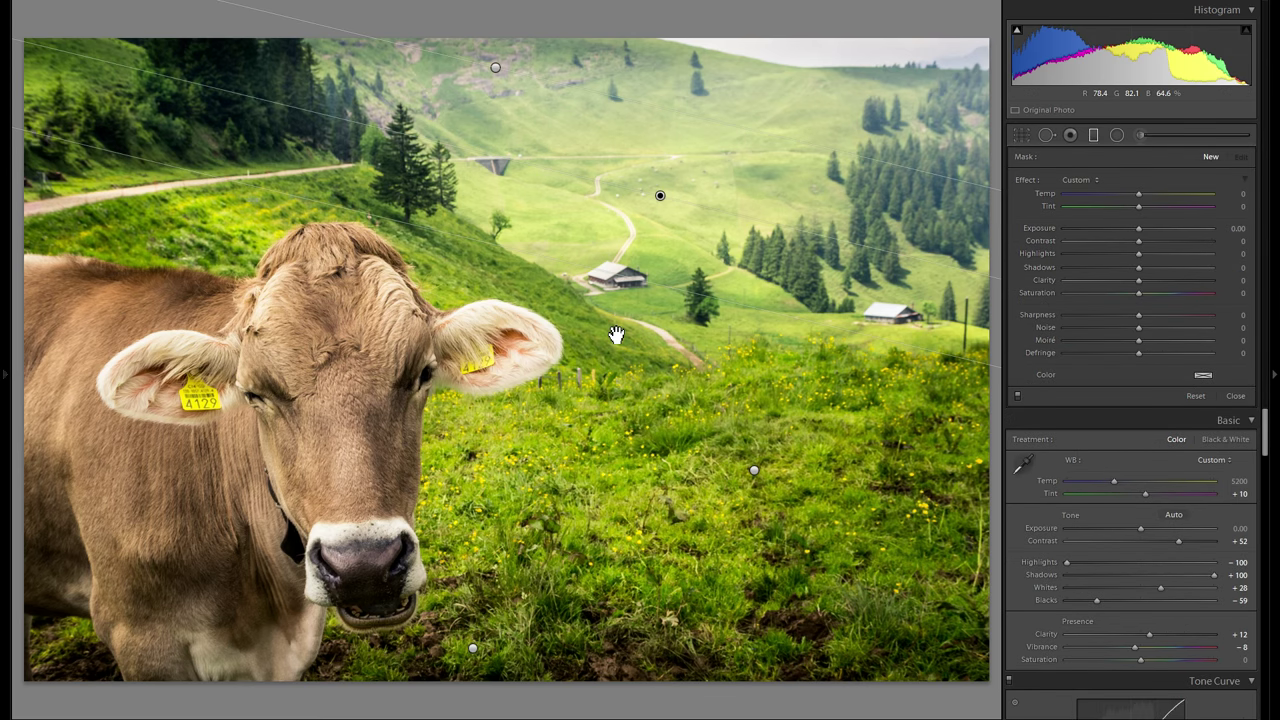
drag(605, 352, 627, 73)
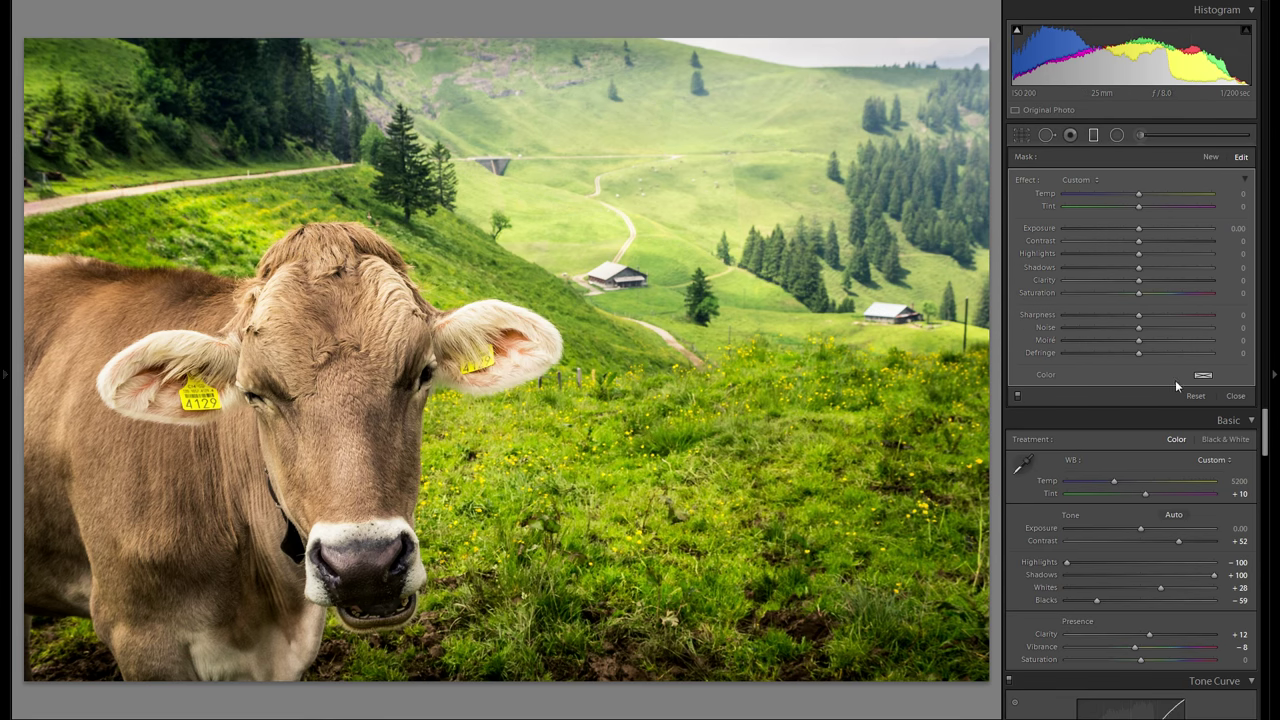
click(1203, 375)
click(1046, 401)
drag(1042, 402, 1037, 436)
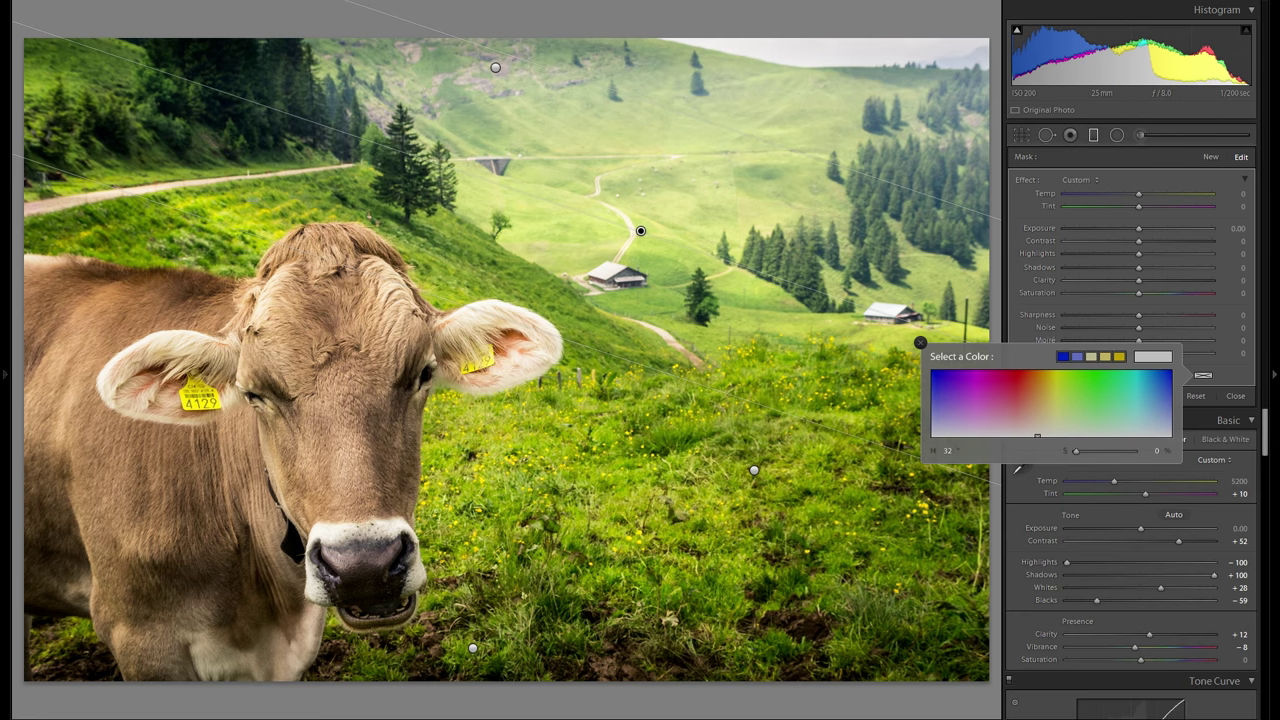
click(1037, 398)
drag(1037, 398, 1037, 418)
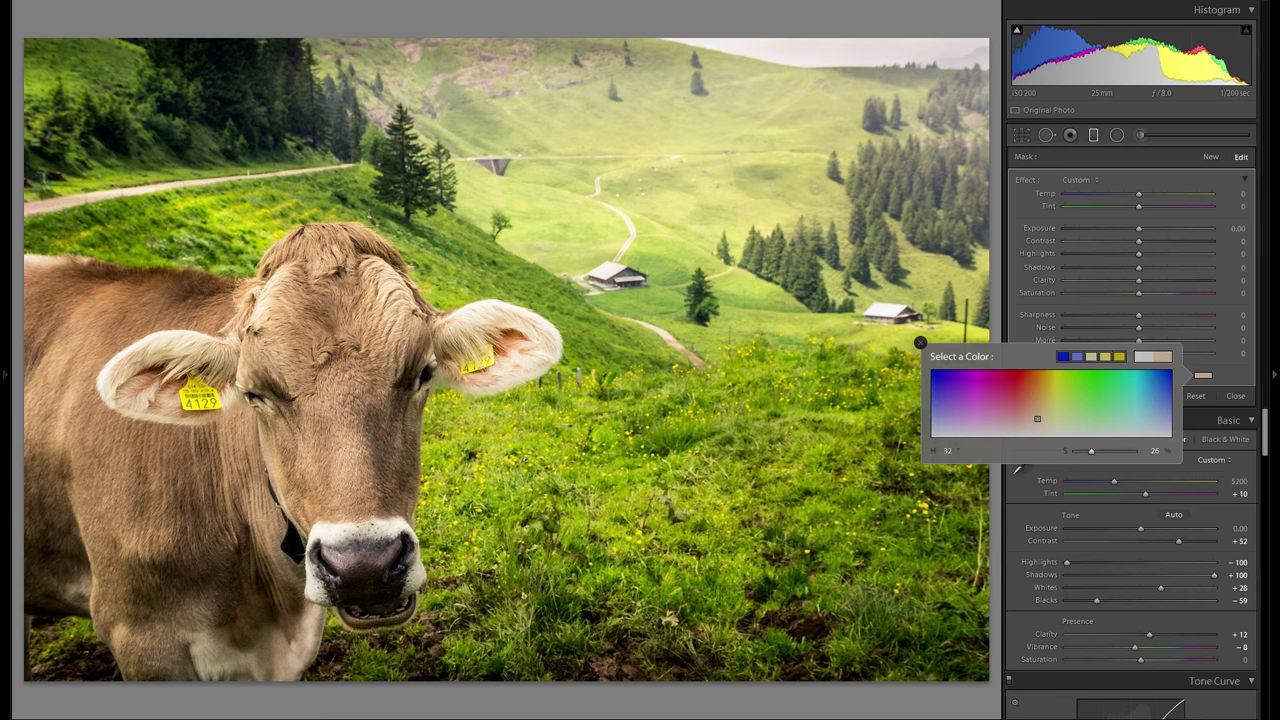
mouse_move(1037, 420)
mouse_down()
mouse_move(1037, 408)
mouse_move(1037, 436)
mouse_move(1037, 424)
mouse_up()
click(920, 343)
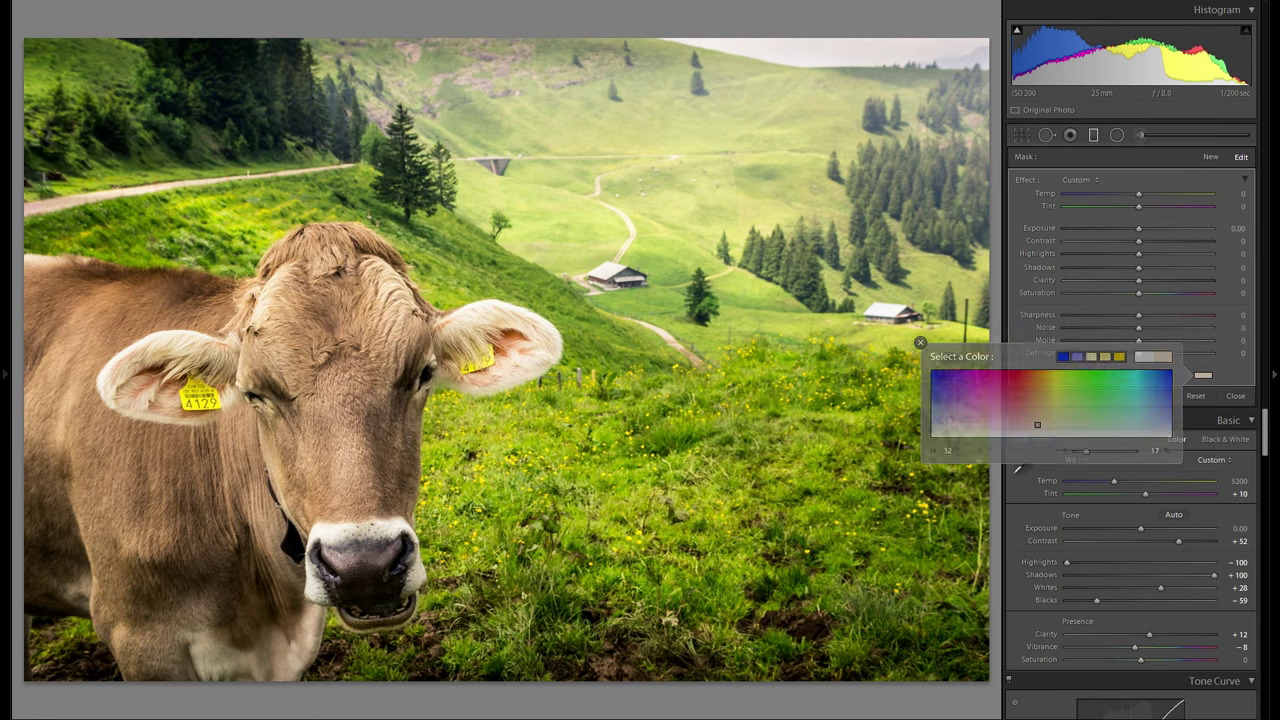
click(1094, 135)
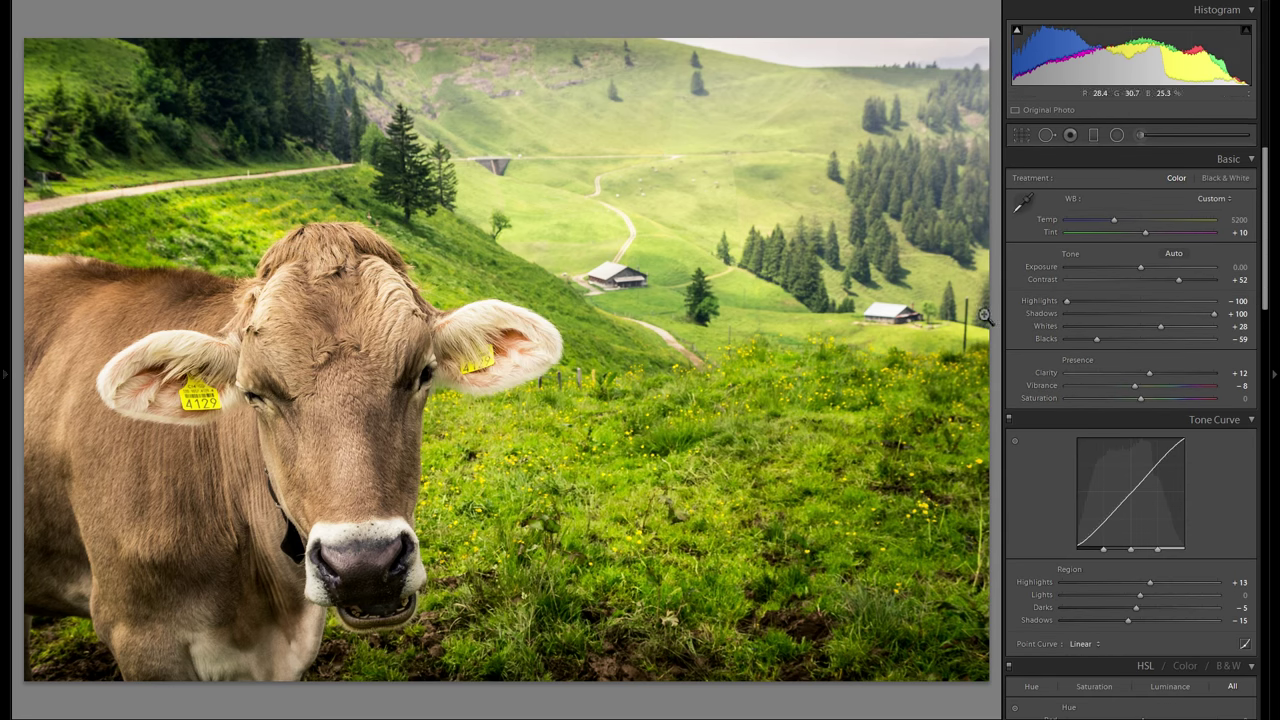
- Draw a wide radial filter with an inverted mask over the grass, and set its Exposure to −0.49 and Contrast to 27
click(1121, 139)
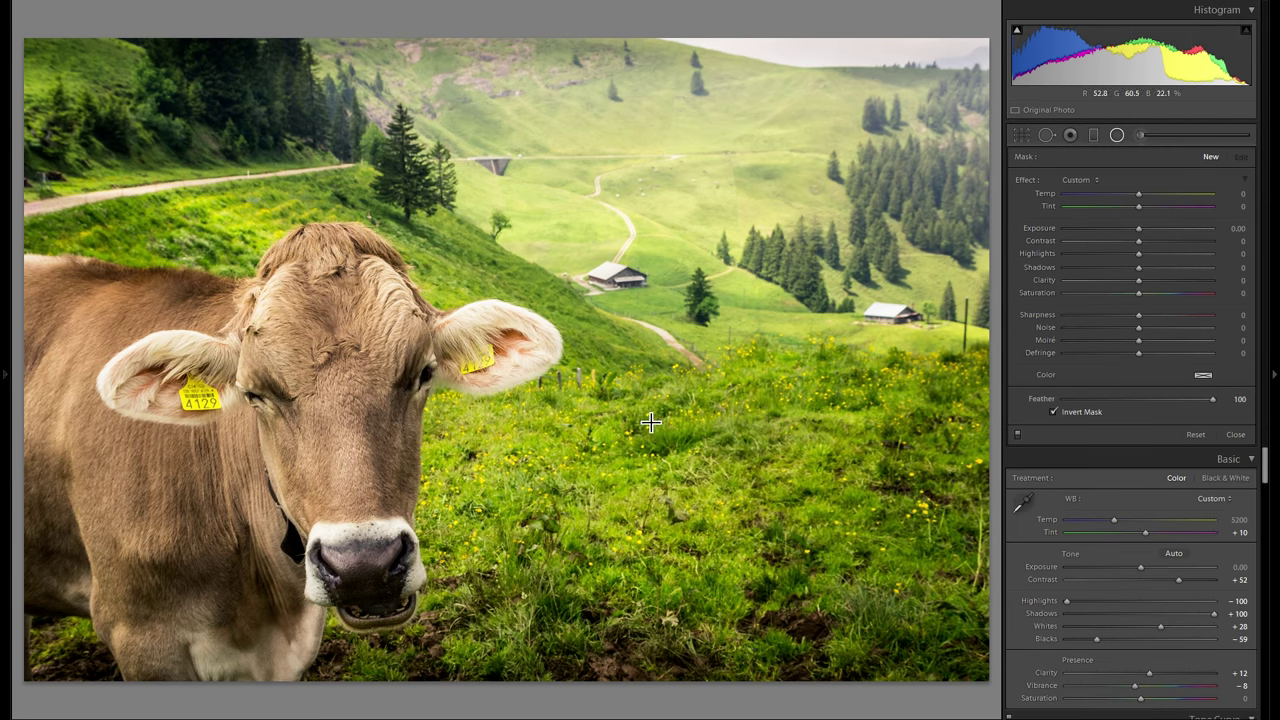
drag(771, 451, 894, 479)
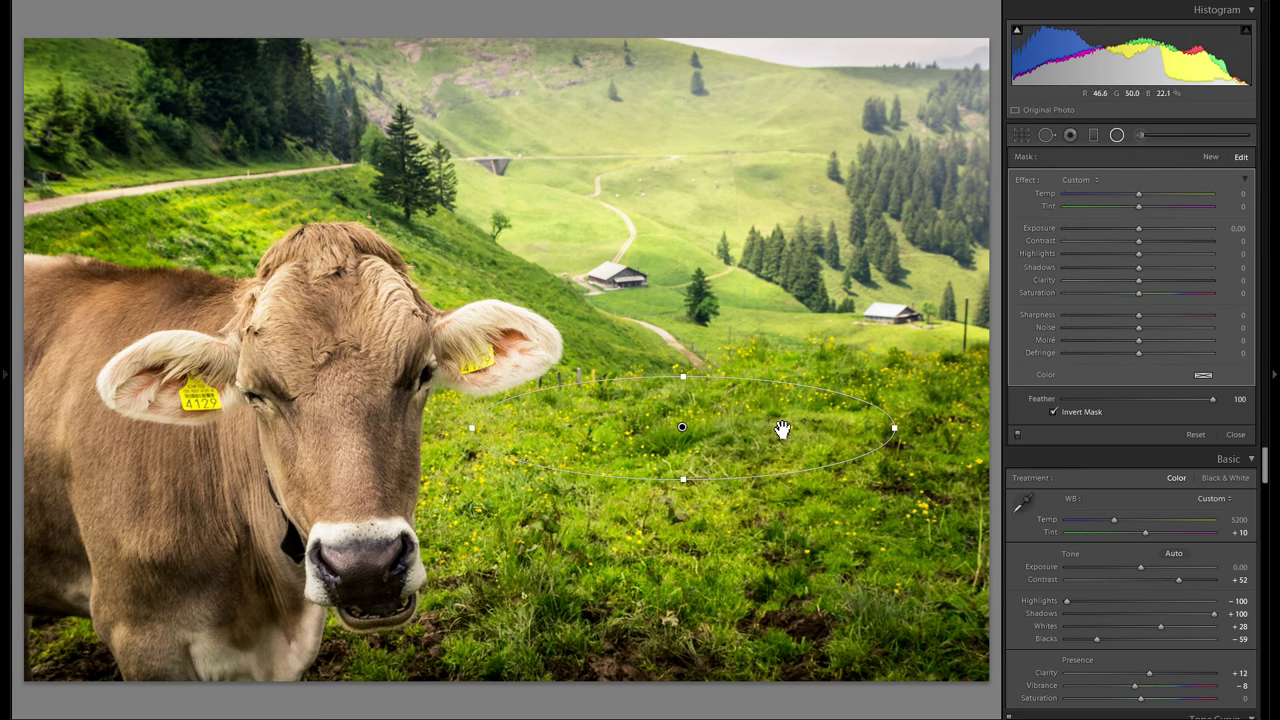
drag(1138, 229, 1130, 233)
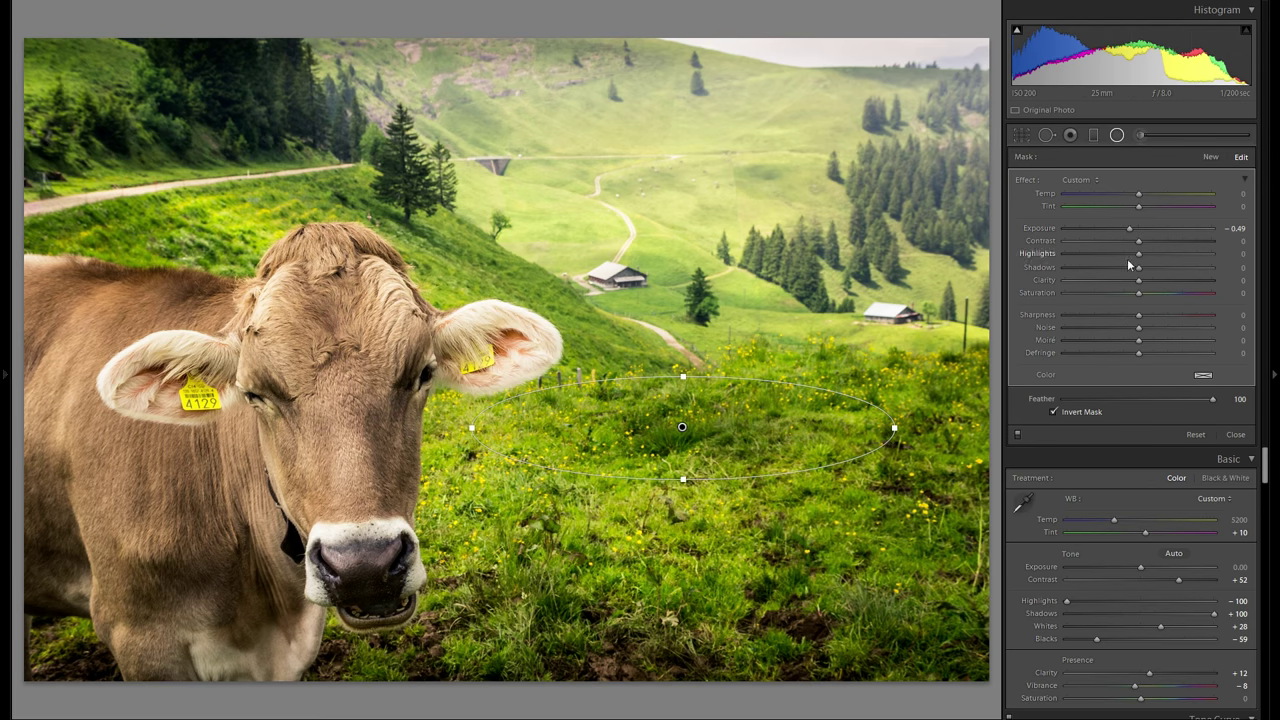
click(1158, 242)
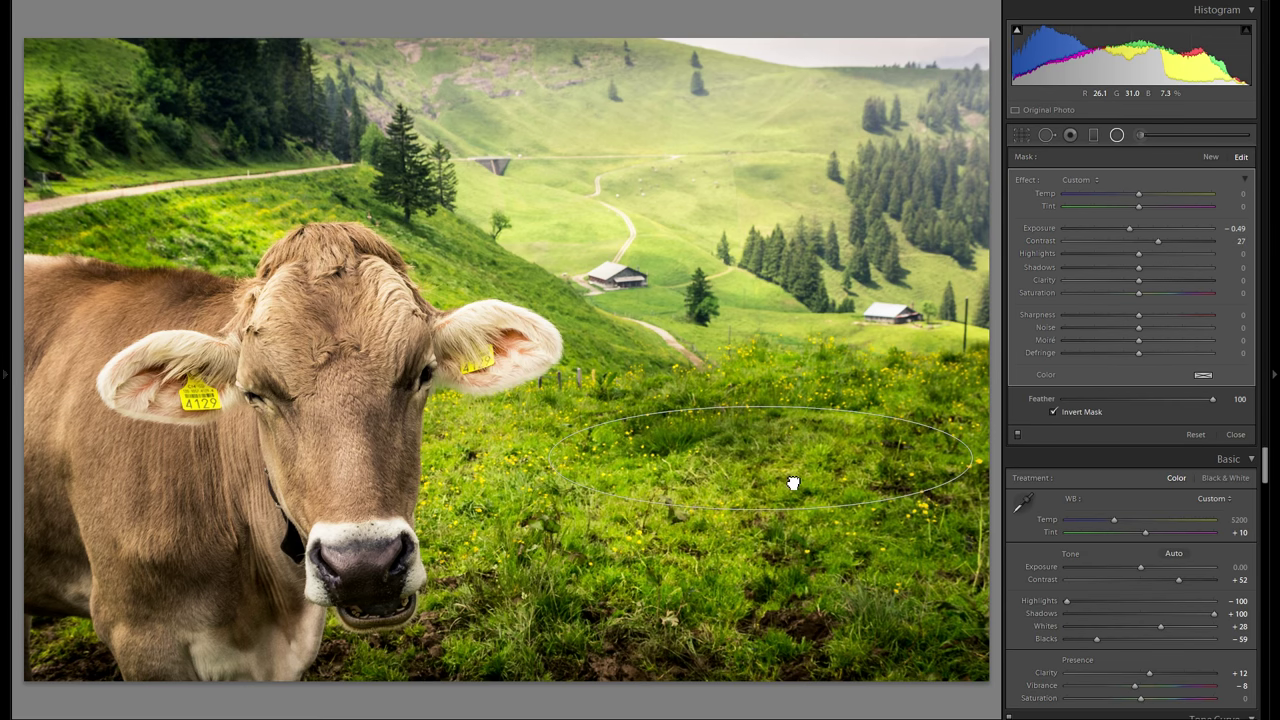
- Move the radial filter onto the fir group between the two barns, and narrow and tilt it to fit the trees
mouse_move(791, 390)
mouse_down()
mouse_move(790, 285)
mouse_move(805, 284)
mouse_up()
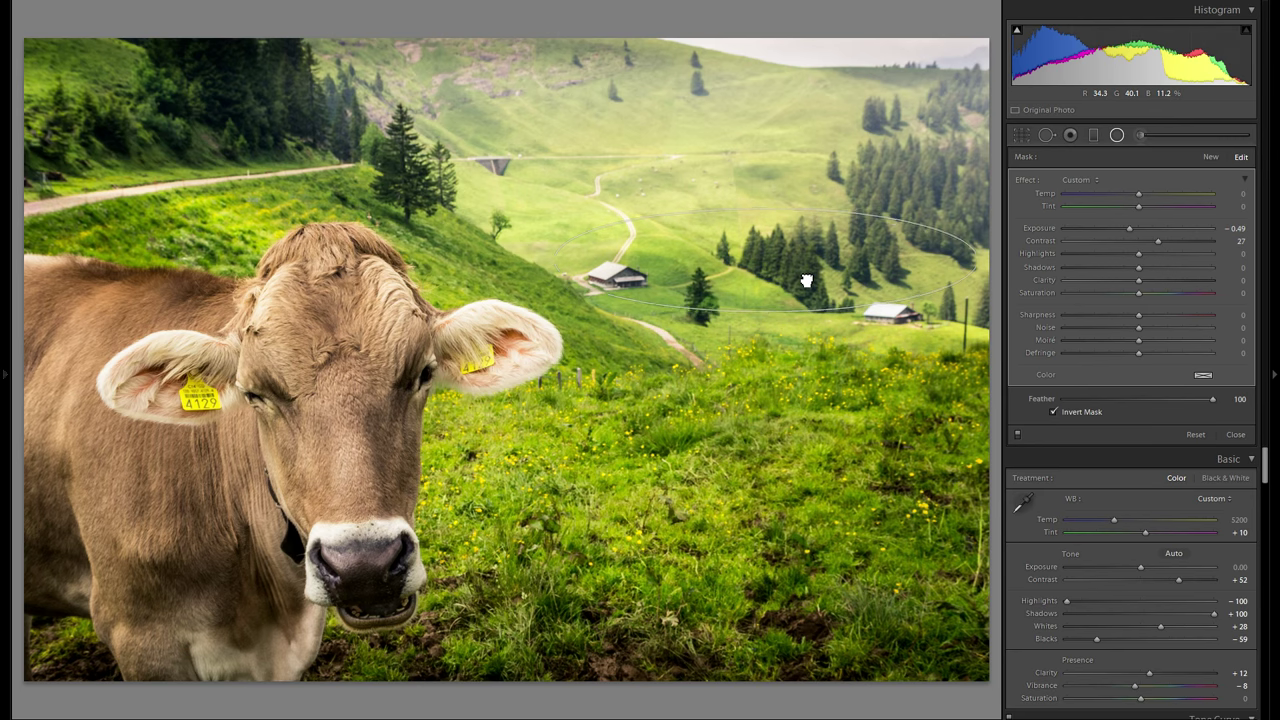
drag(922, 261, 860, 265)
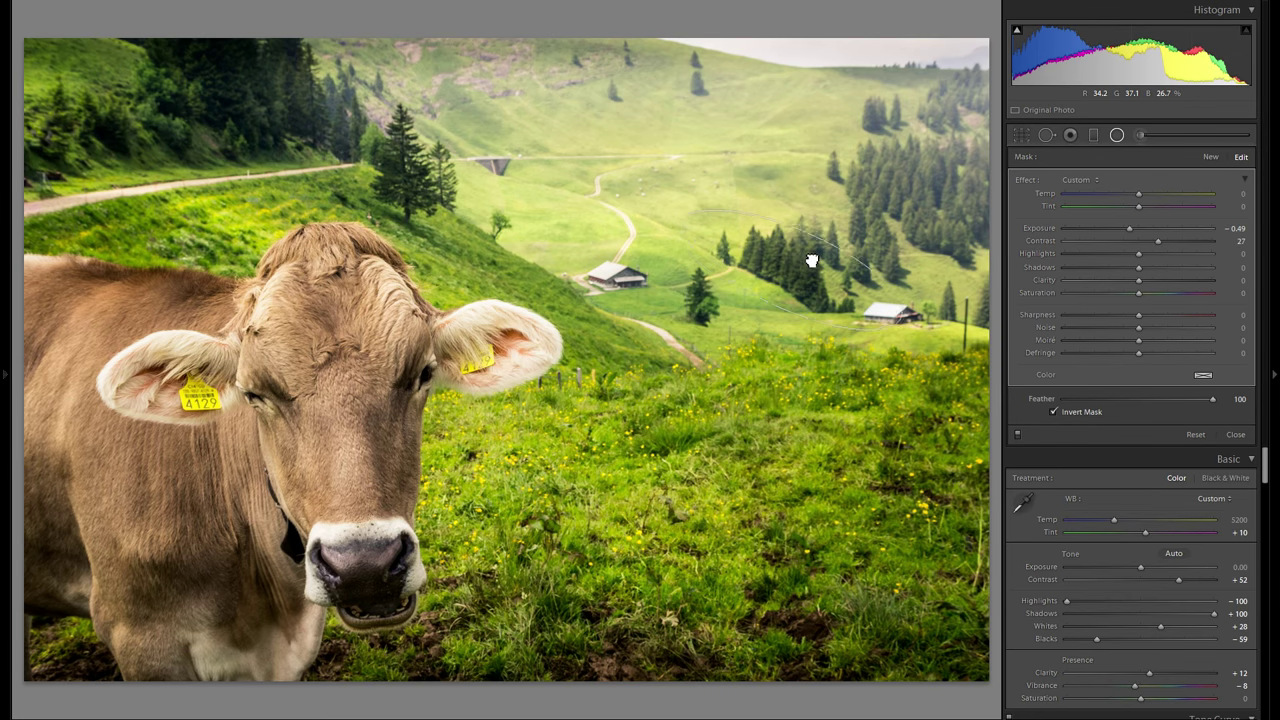
drag(865, 278, 923, 209)
- Duplicate the radial filter onto the forest higher on the right-hand hillside and enlarge it to cover the trees
right_click(814, 277)
click(815, 281)
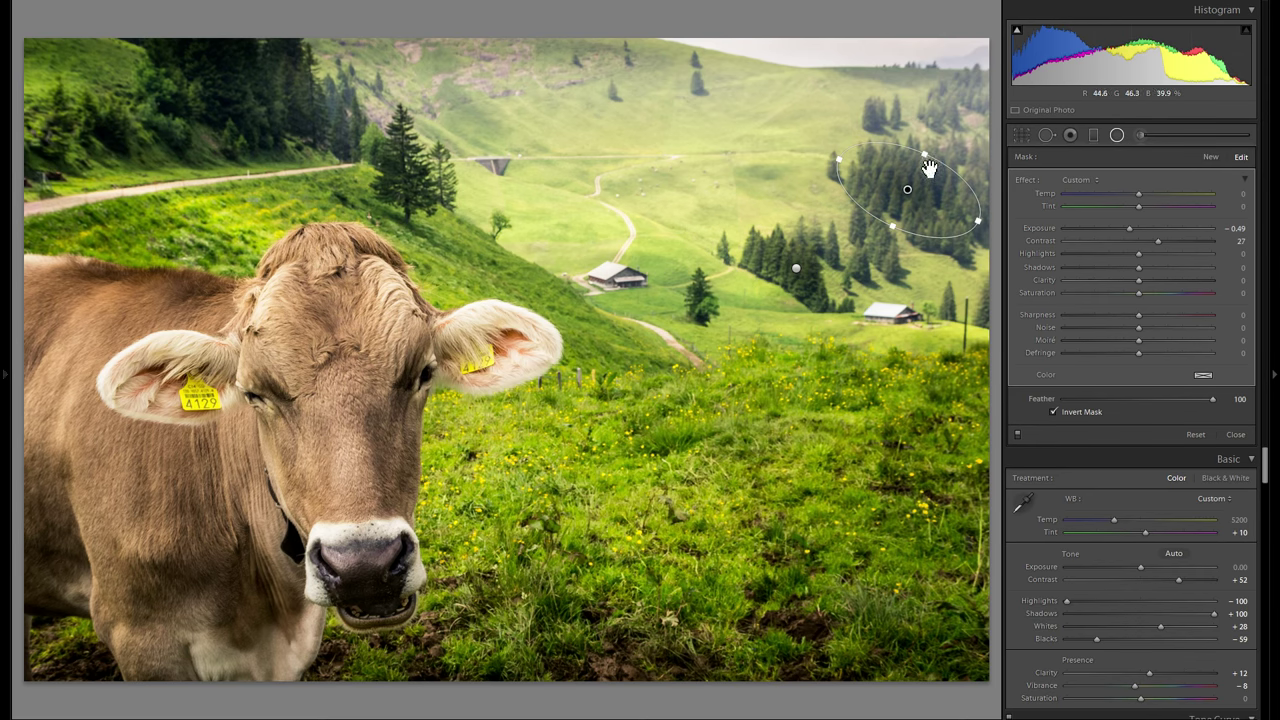
drag(927, 155, 968, 49)
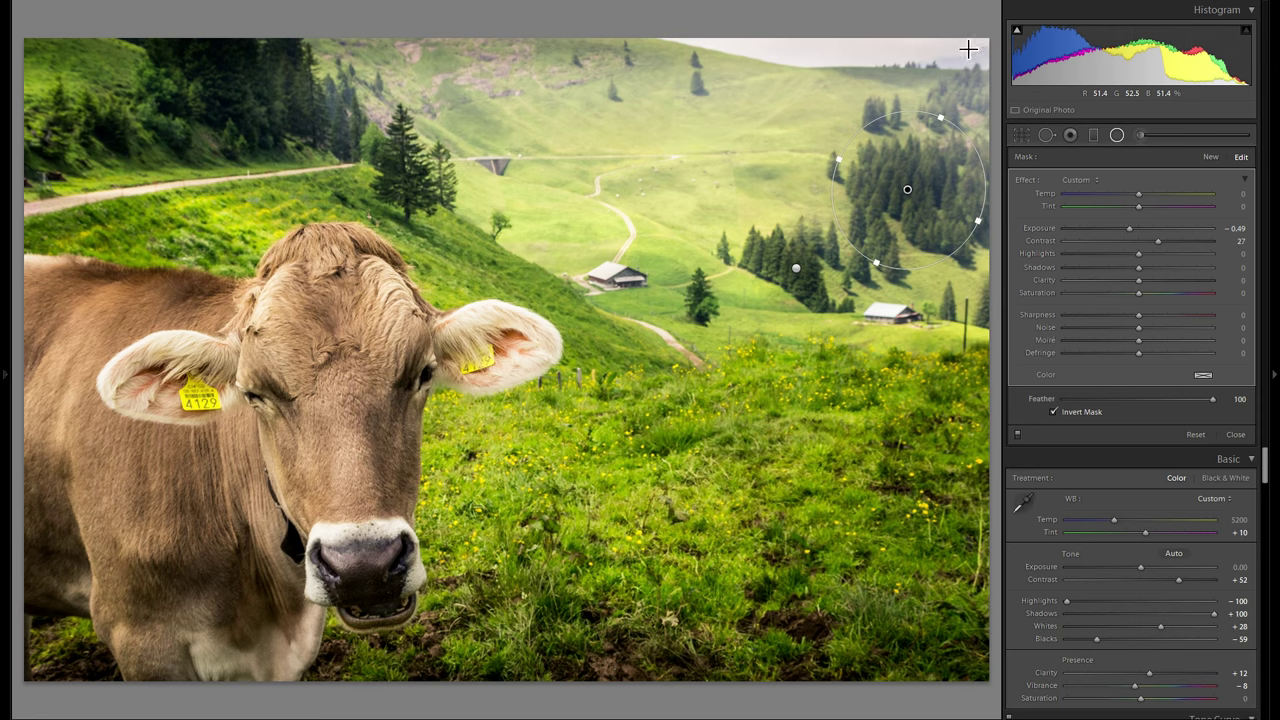
drag(941, 182, 961, 112)
- Place radial filter copies with Exposure −0.60 on the forest at the right-hand hilltop and beside the firs behind the cow's head
right_click(956, 182)
click(968, 184)
drag(900, 63, 904, 135)
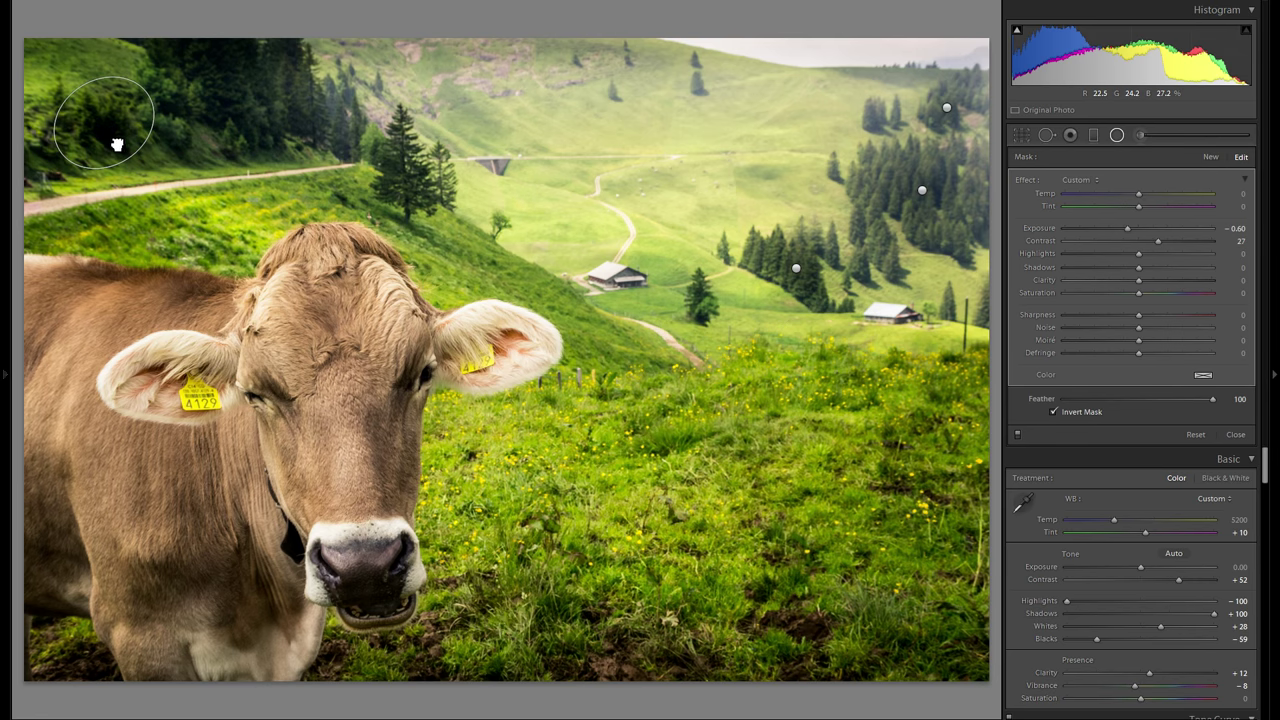
click(443, 243)
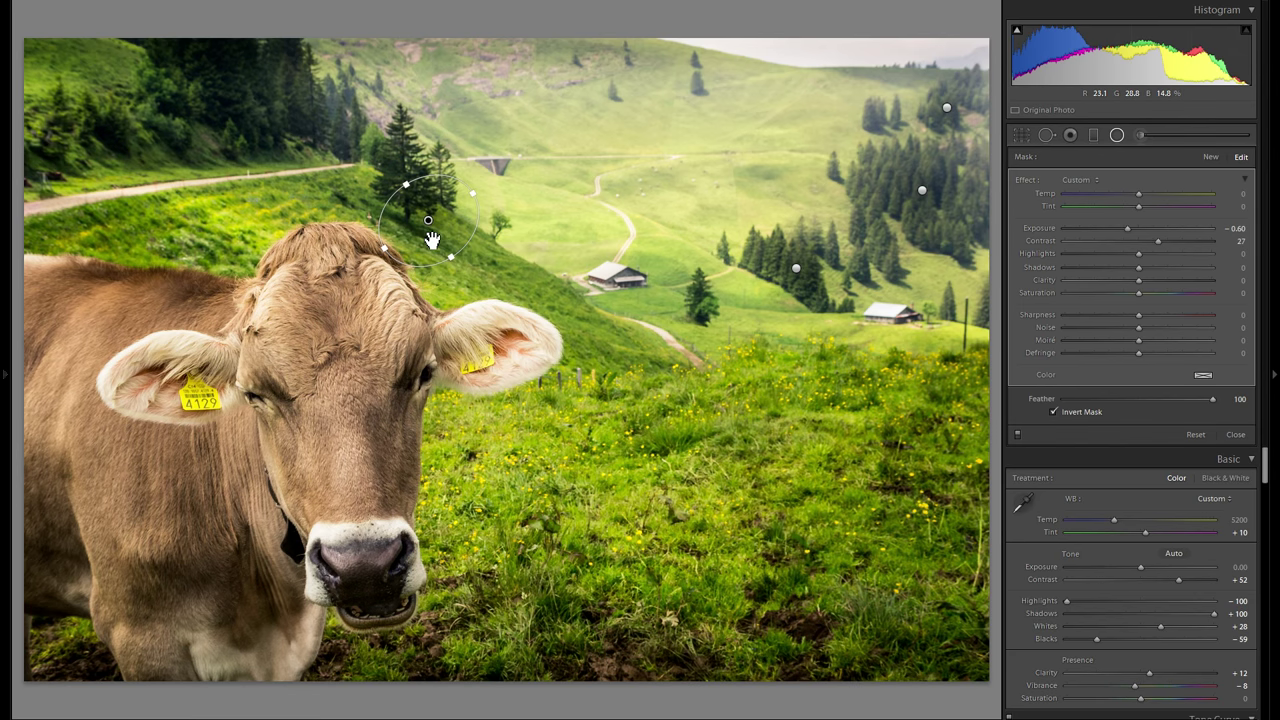
- Duplicate the radial filter onto the small bridge, shrinking it to fit, and place another copy on the meadow right of the winding path
right_click(433, 241)
click(462, 245)
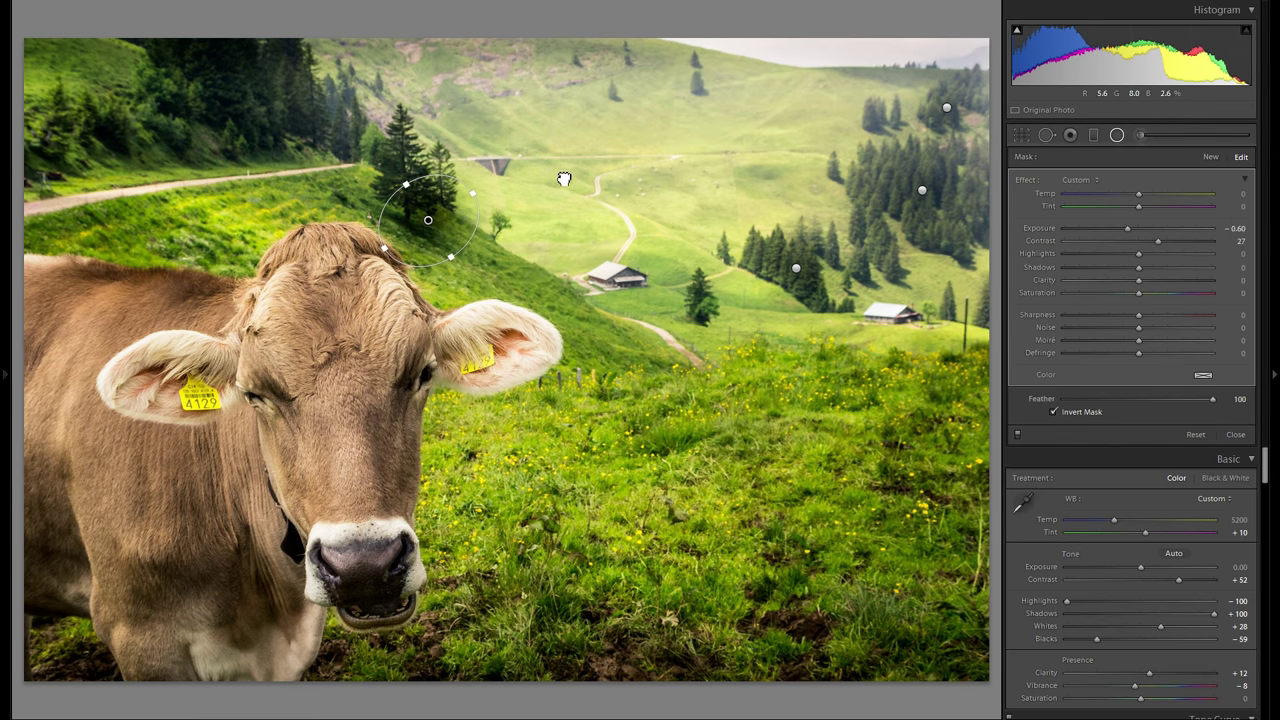
drag(557, 130, 528, 169)
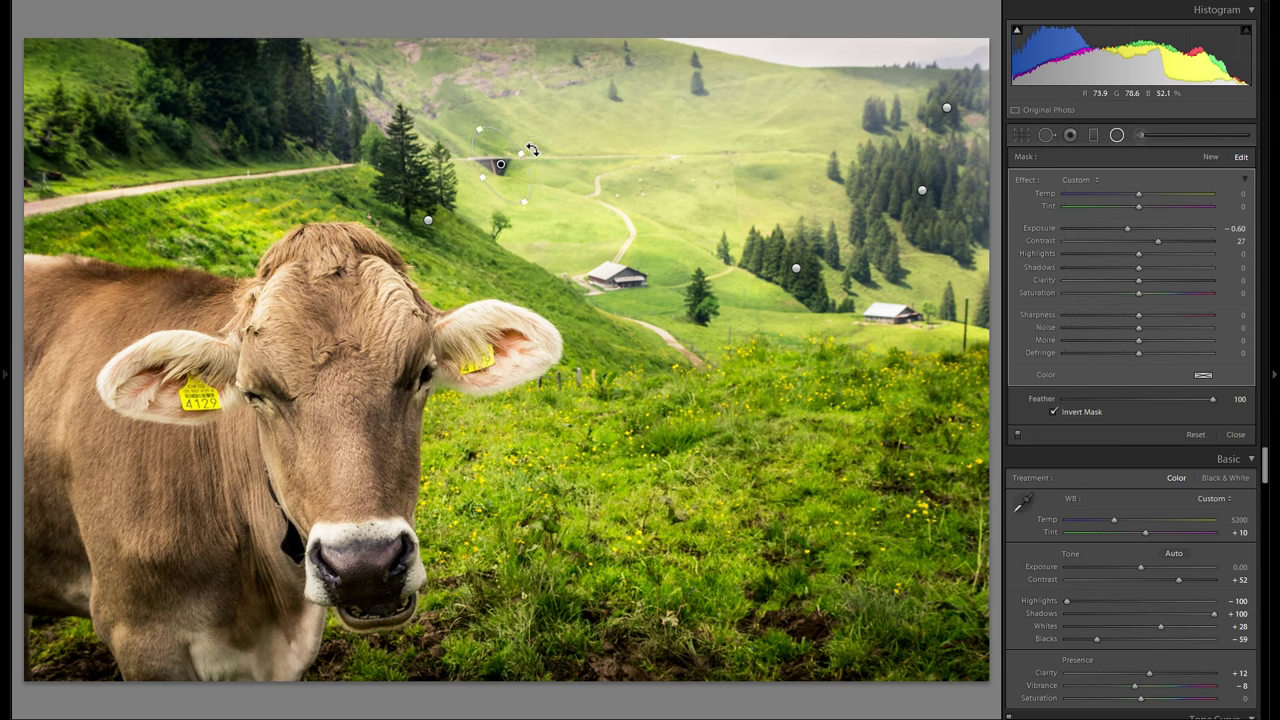
right_click(512, 165)
click(531, 174)
drag(518, 170, 697, 203)
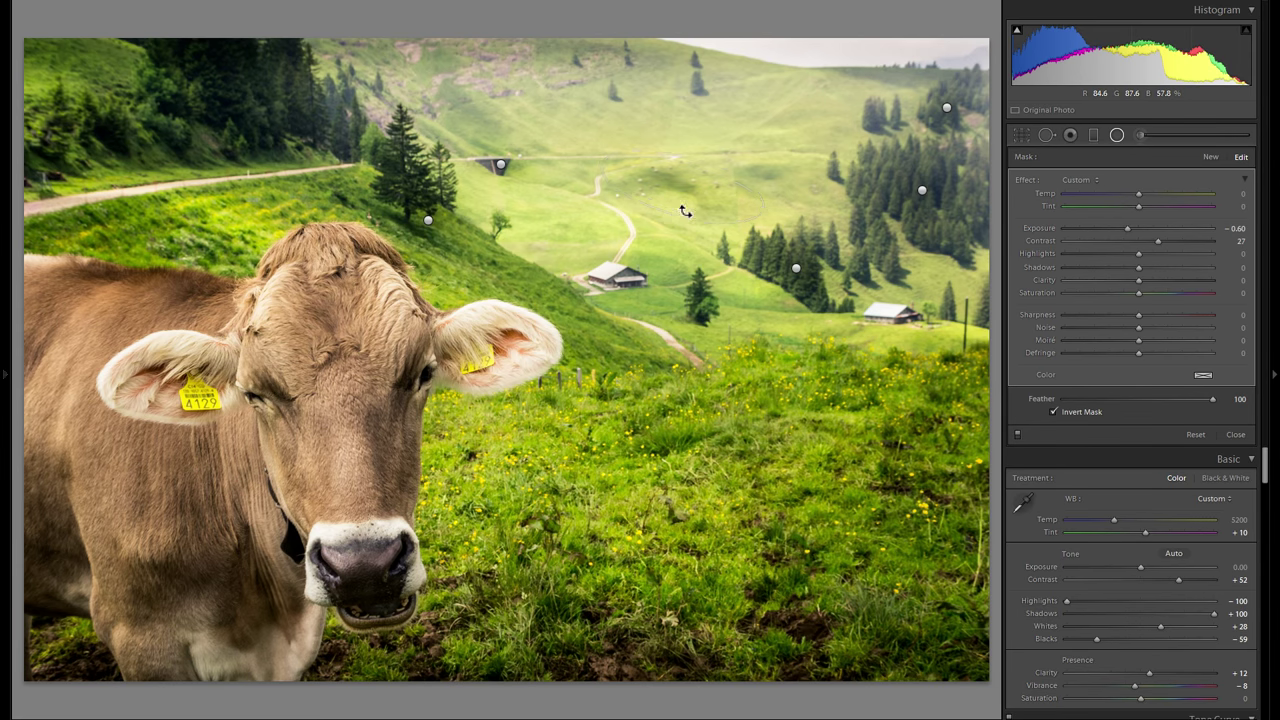
- Duplicate the meadow radial filter toward the right-hand forest, and place another enlarged copy on the upper hillside below the sky
right_click(697, 208)
click(720, 211)
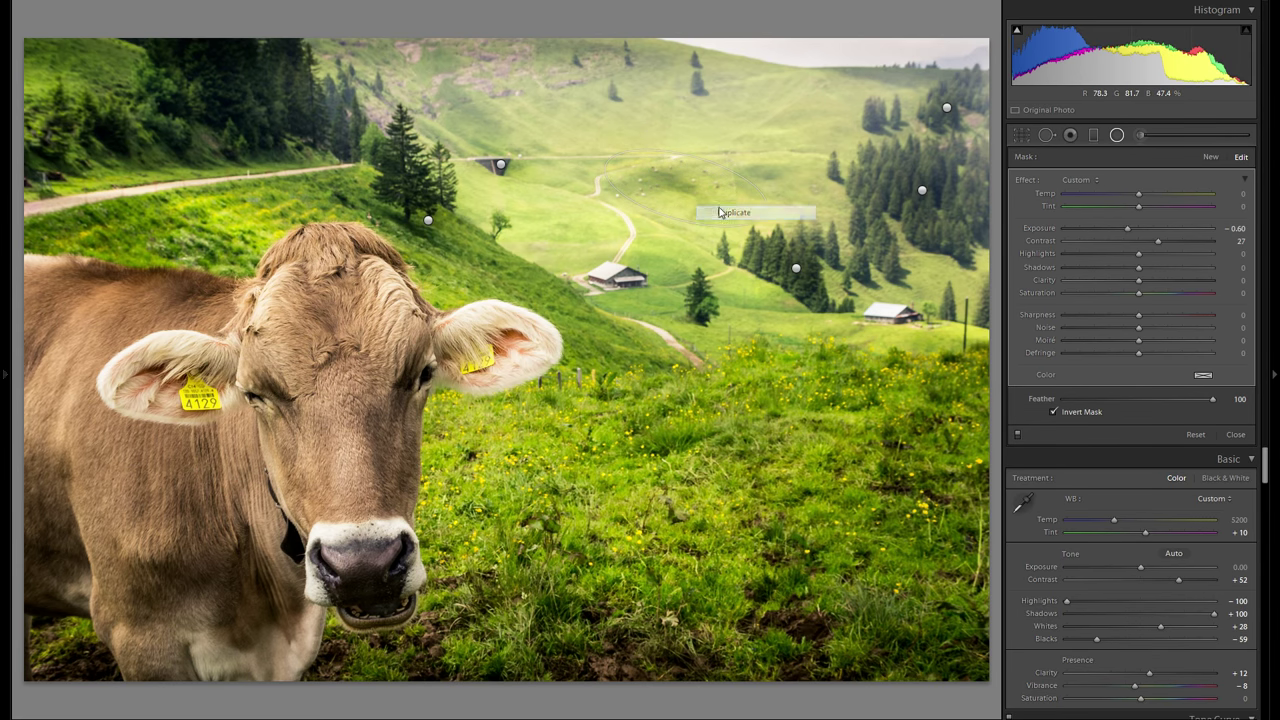
drag(843, 196, 770, 147)
right_click(839, 188)
click(858, 198)
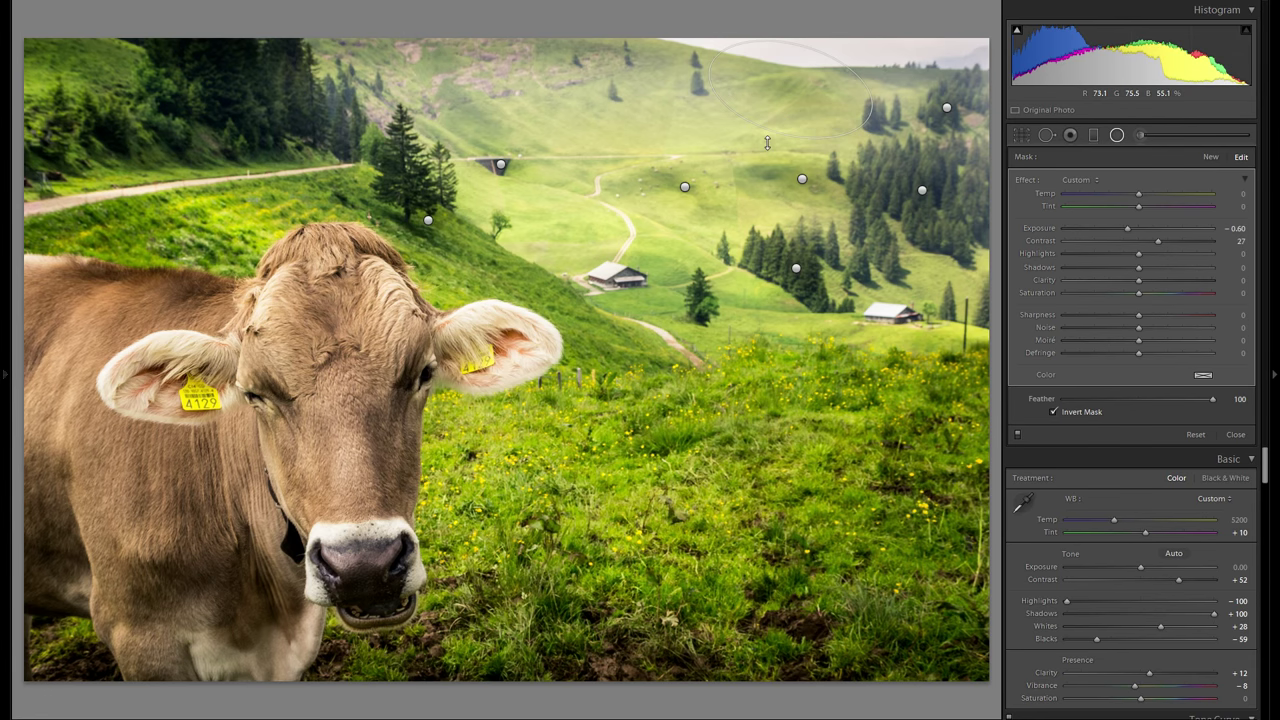
- Duplicate the upper hillside radial filter twice, placing the copies around the small isolated trees near the ridge
right_click(805, 96)
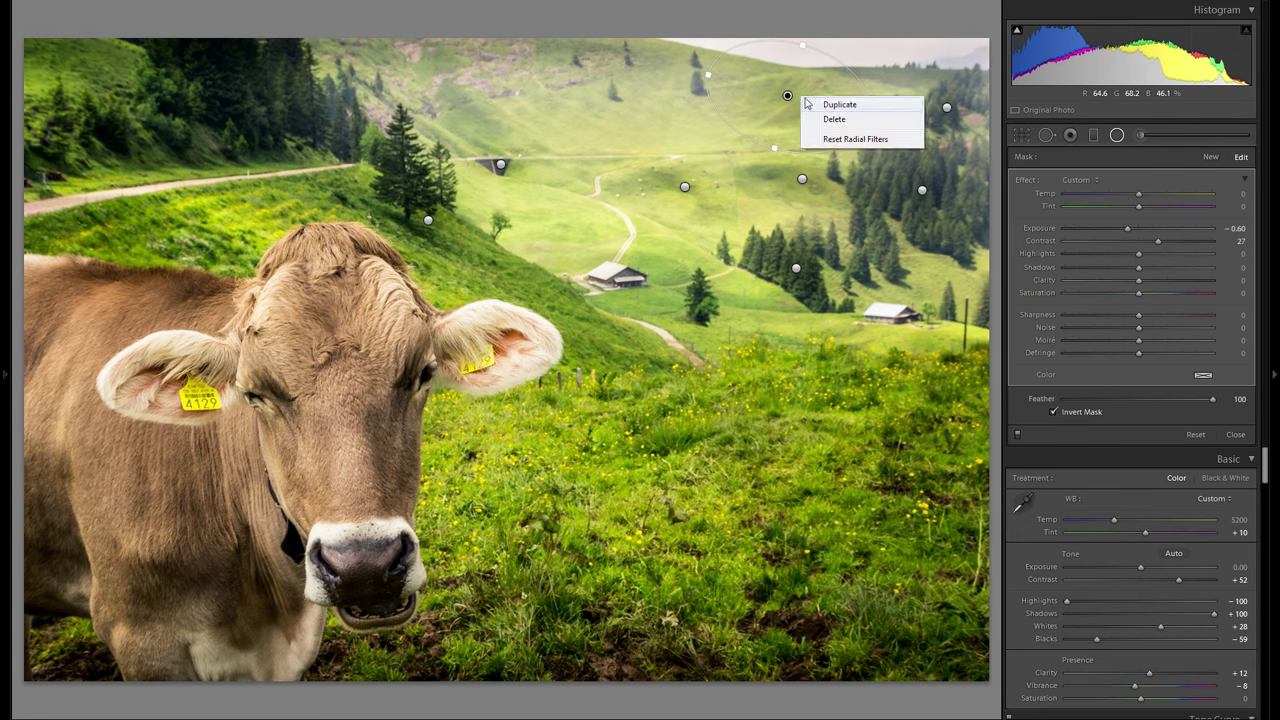
click(824, 104)
drag(806, 106, 724, 112)
right_click(640, 103)
click(662, 107)
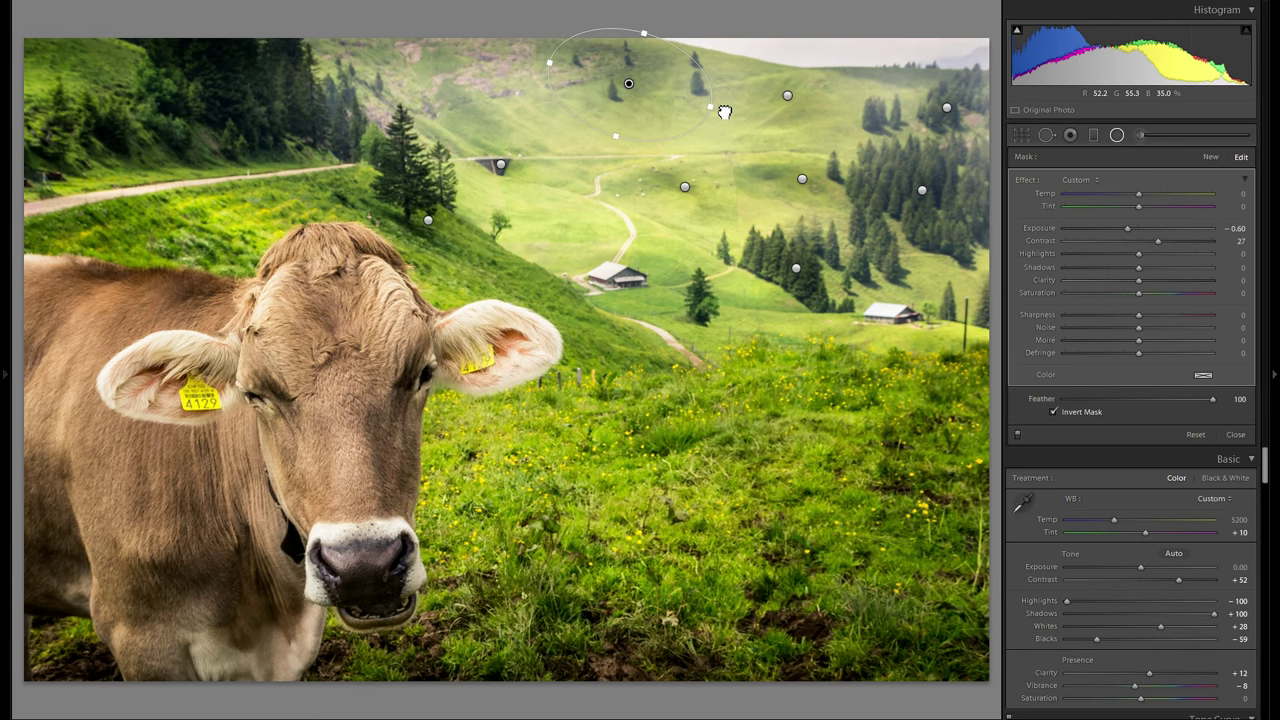
- Duplicate the ridge radial filter onto the rocky slope above the bridge and resize it to fit
right_click(735, 106)
click(760, 115)
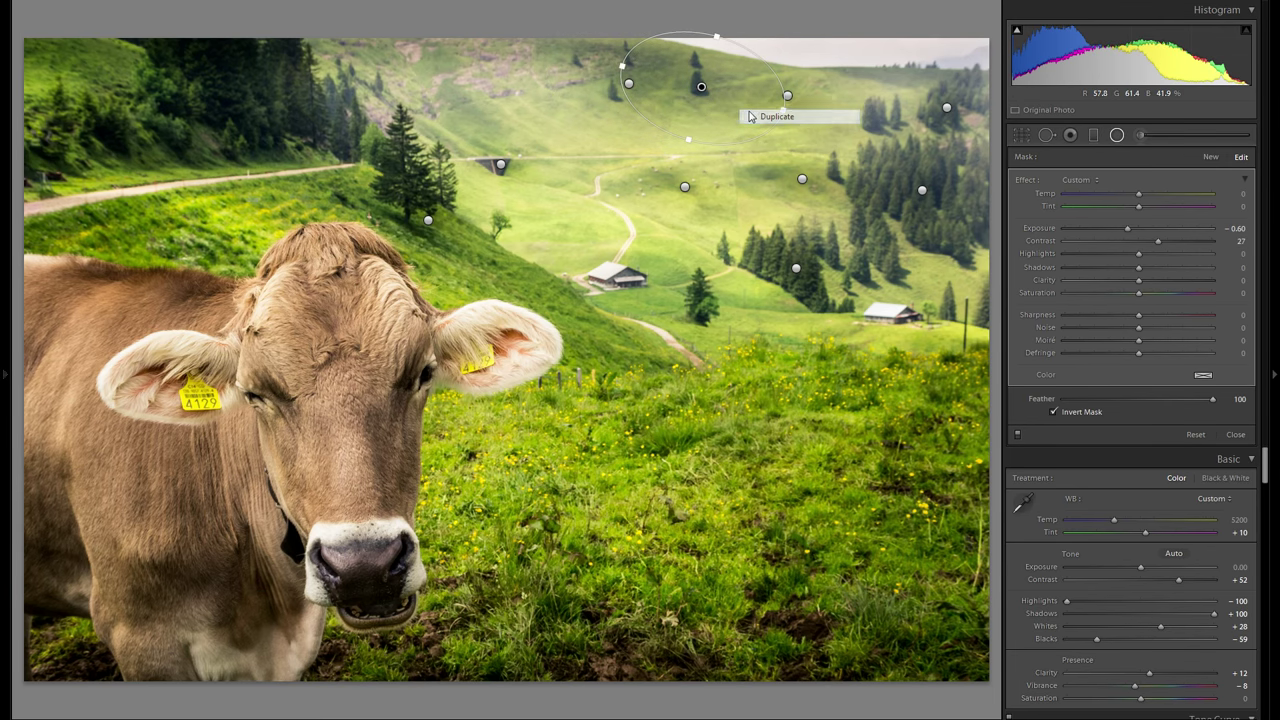
drag(687, 110, 443, 90)
drag(525, 92, 645, 45)
- Duplicate the radial filter from the rocky slope area and place the copy over the farmhouse below the winding path
right_click(560, 66)
click(589, 76)
drag(562, 79, 669, 256)
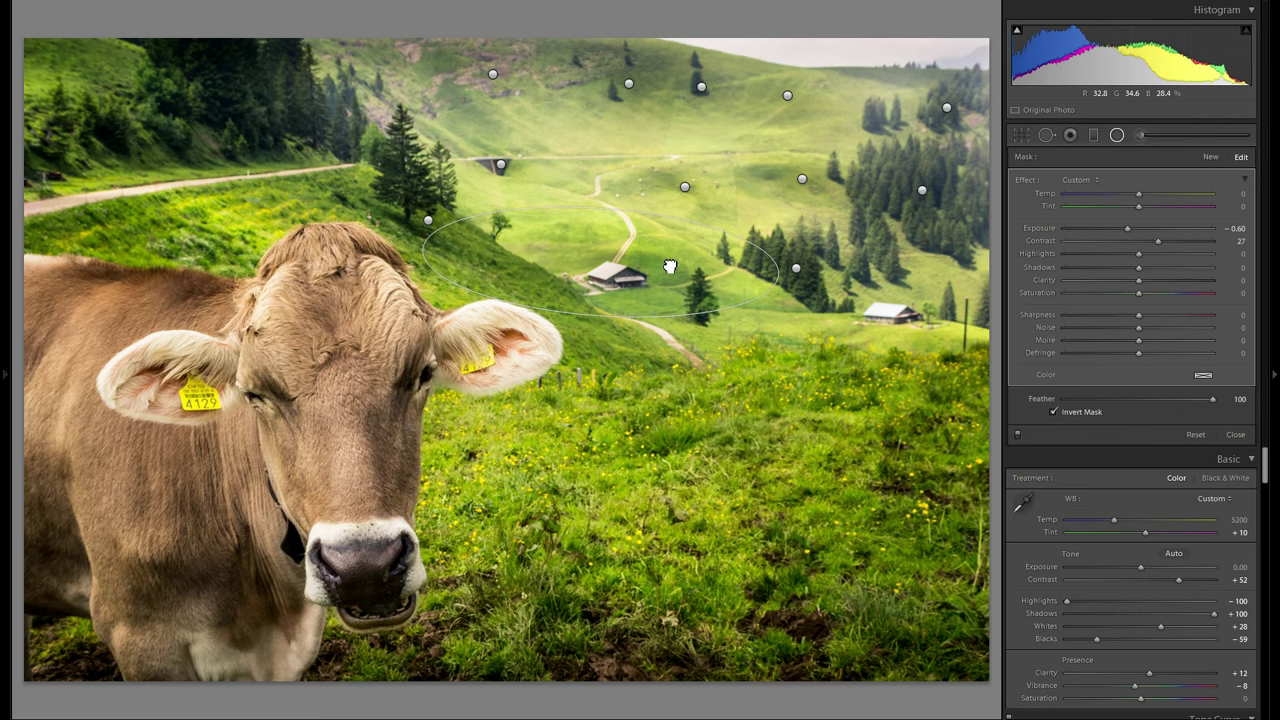
- Duplicate the farmhouse radial filter, reshape the copy and place it on the meadow just right of the winding path
right_click(670, 266)
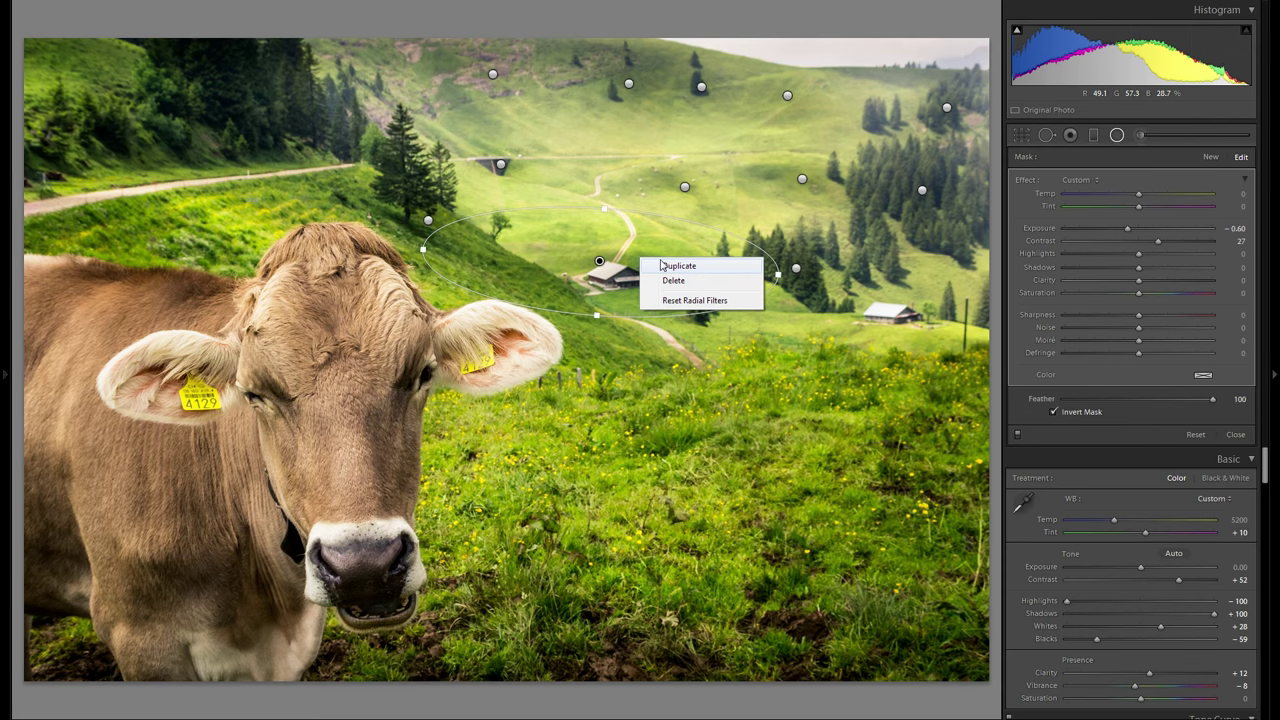
click(681, 269)
drag(637, 220, 708, 145)
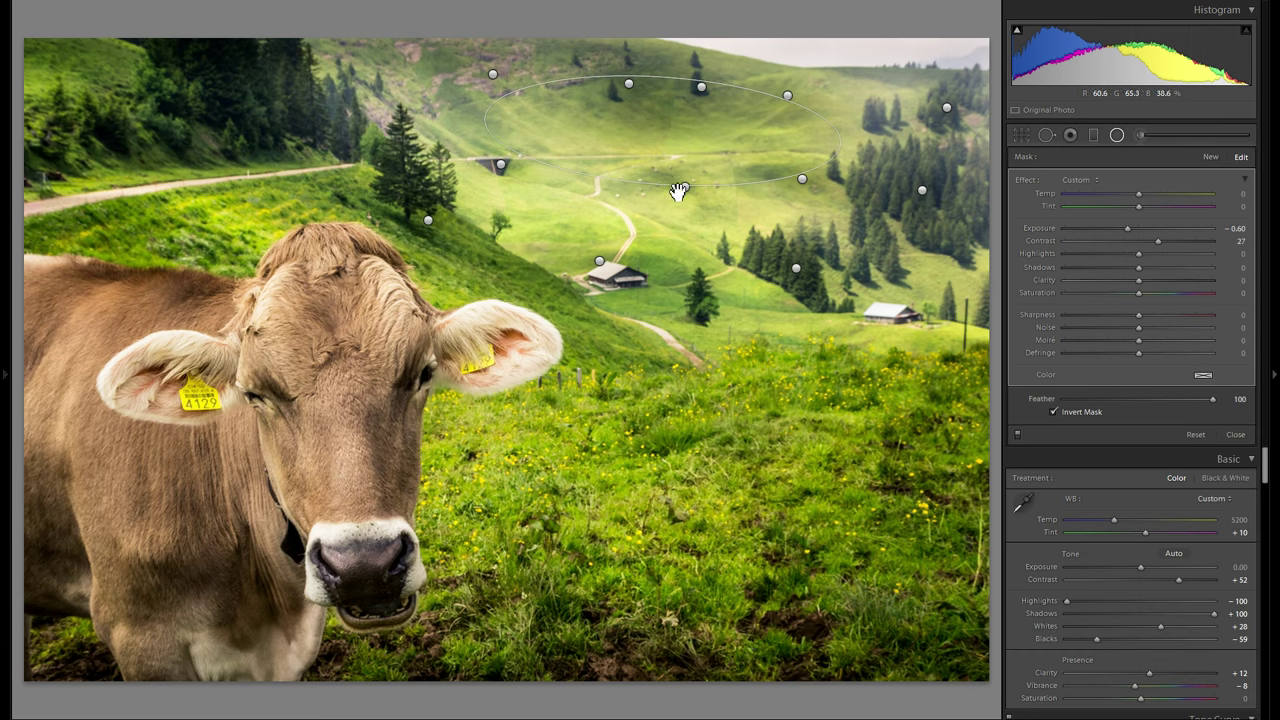
drag(635, 244, 604, 355)
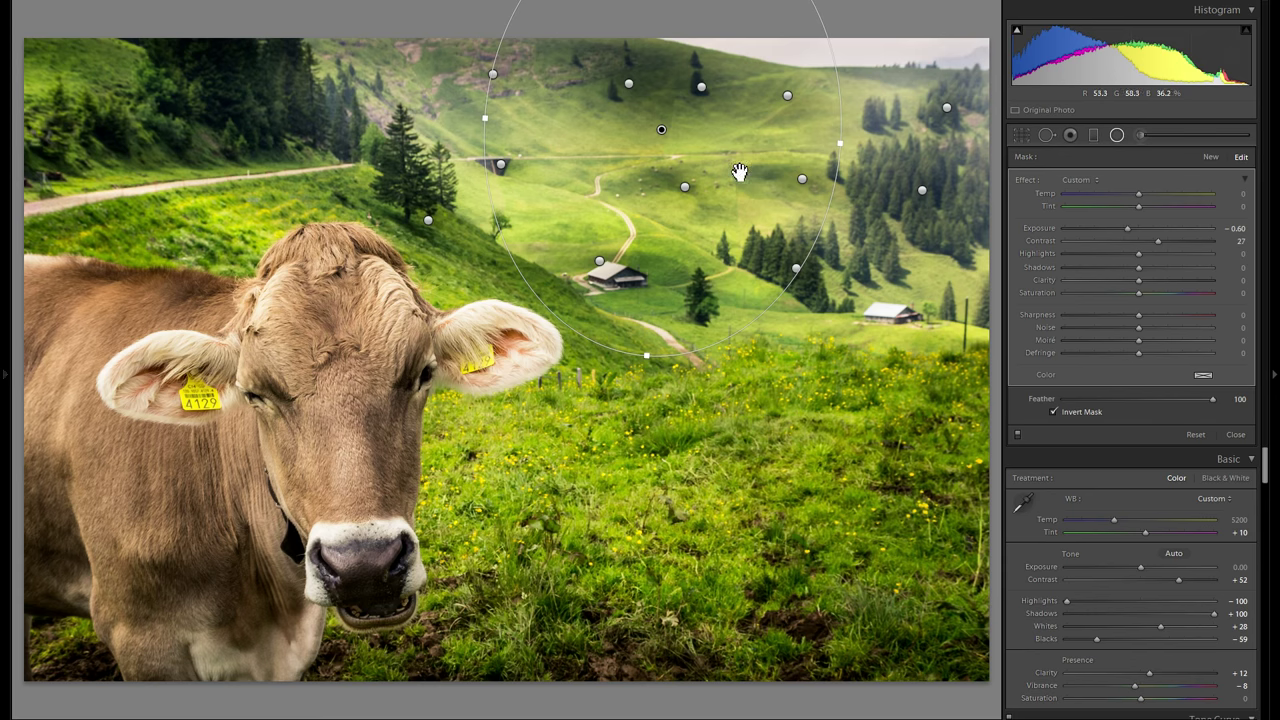
drag(641, 299, 651, 197)
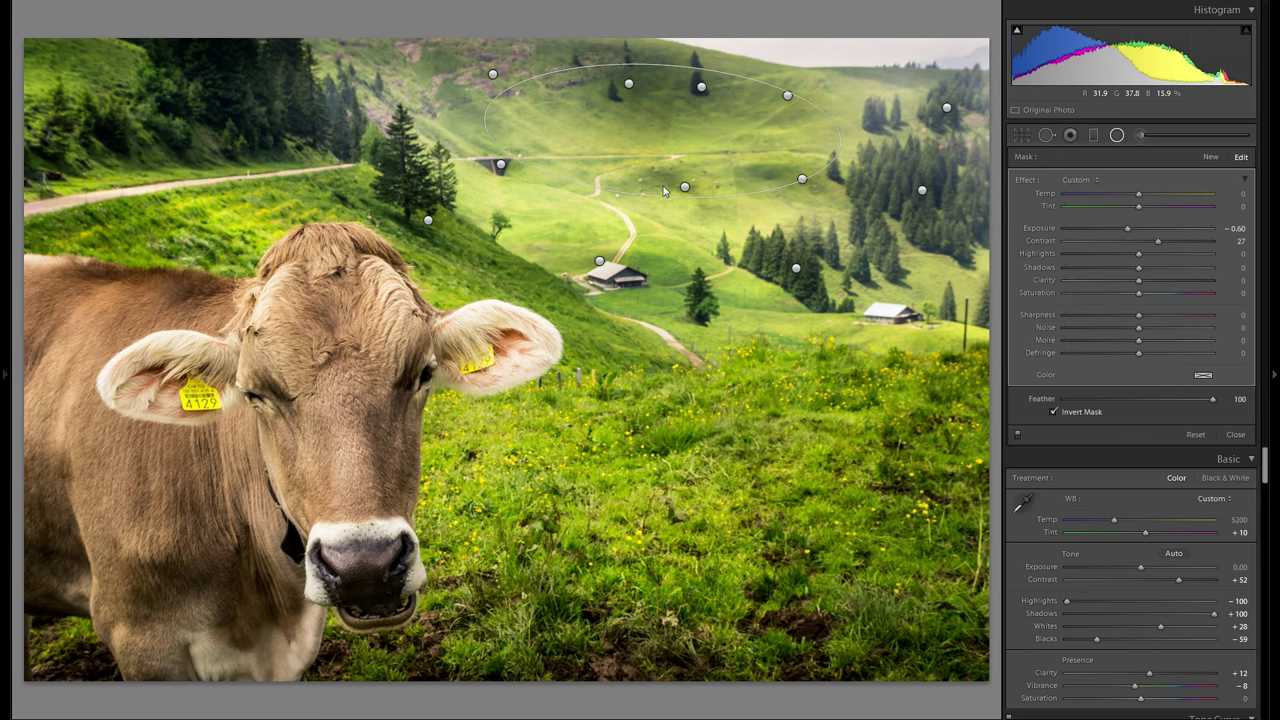
drag(694, 143, 1029, 274)
- Duplicate the meadow radial filter onto the rocky slope above the bridge and set the copy's Contrast to 21
right_click(698, 207)
click(714, 215)
right_click(945, 262)
click(957, 275)
drag(957, 275, 501, 97)
drag(1158, 241, 1154, 241)
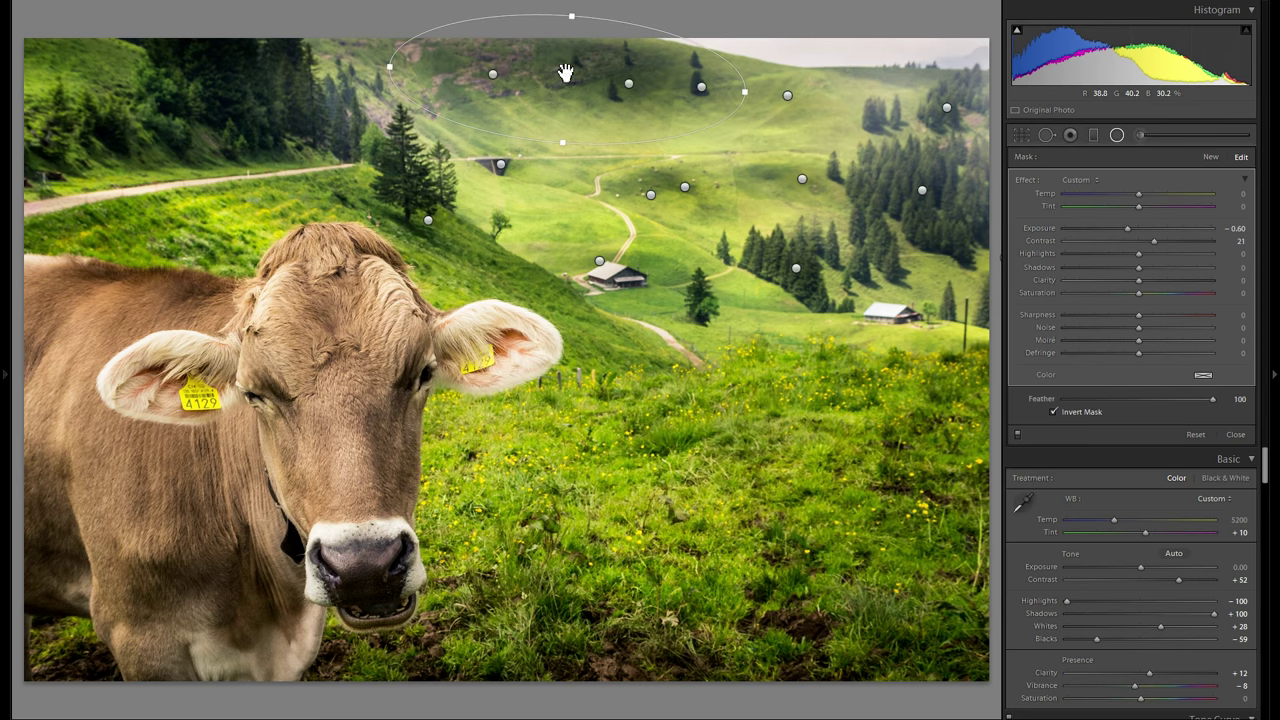
drag(494, 64, 494, 63)
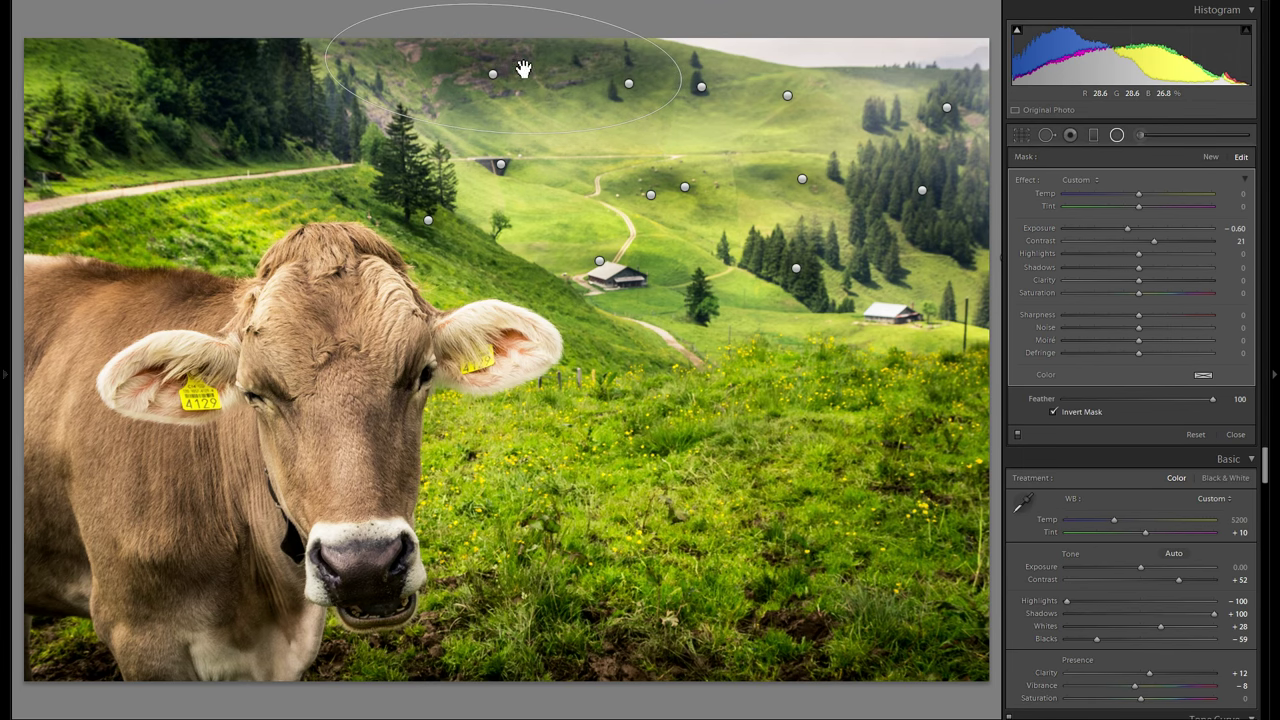
- Duplicate the rocky slope radial filter onto the left-hand forest edge above the gravel road and reduce its height
right_click(549, 86)
click(600, 97)
drag(585, 91, 299, 191)
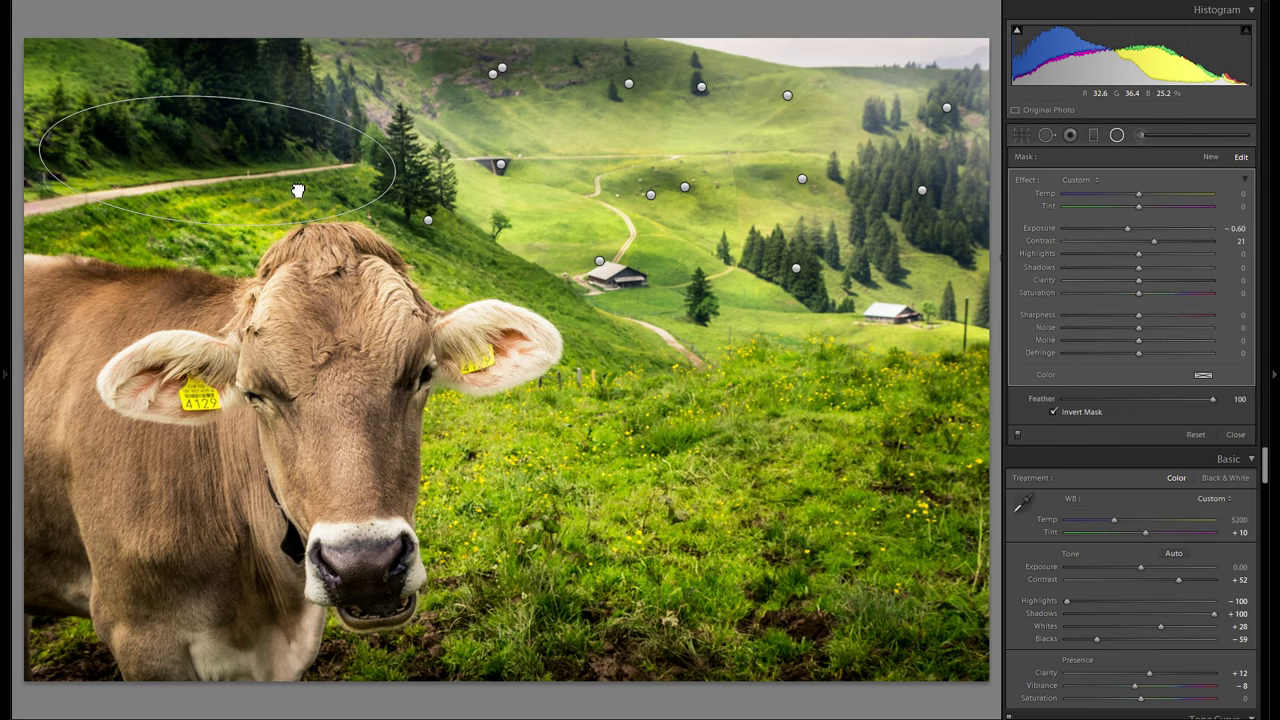
mouse_move(271, 157)
mouse_down()
mouse_move(244, 122)
mouse_move(294, 146)
mouse_move(266, 160)
mouse_move(280, 163)
mouse_up()
drag(236, 212, 236, 196)
- Duplicate the forest-edge radial filter onto the right side of the foreground meadow and enlarge it in both directions
drag(333, 134, 962, 312)
right_click(321, 150)
click(323, 158)
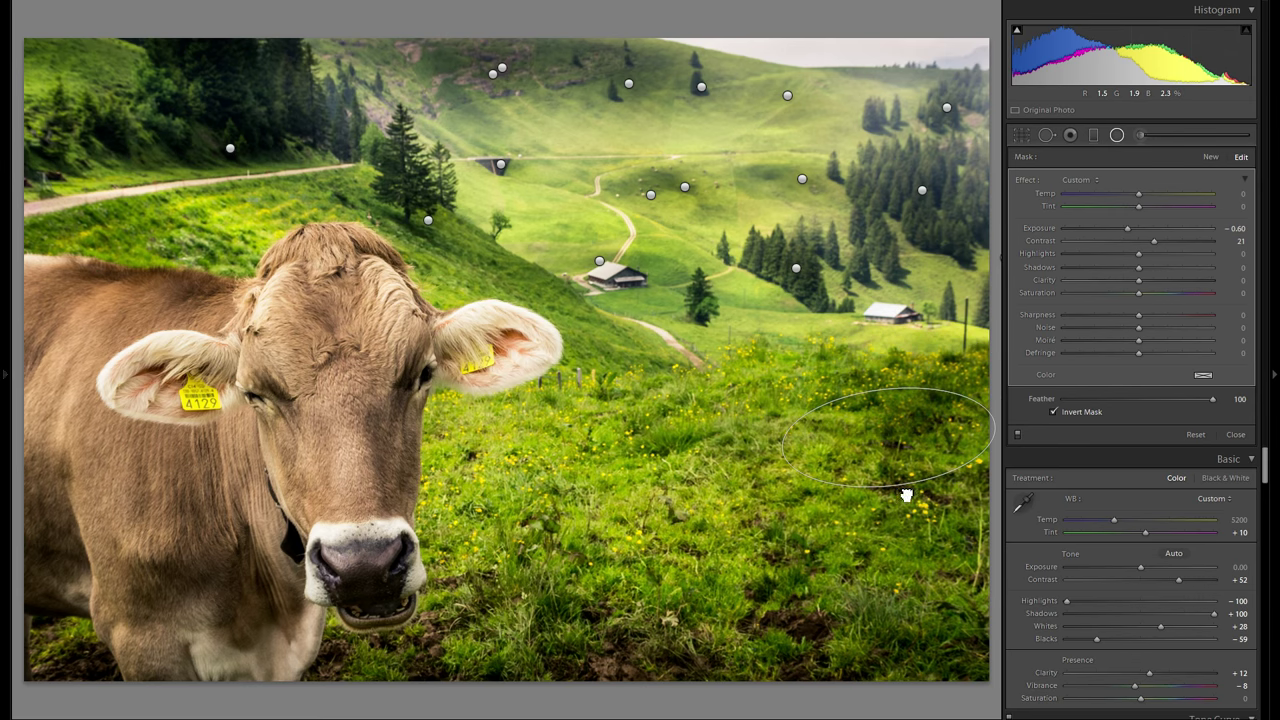
click(736, 470)
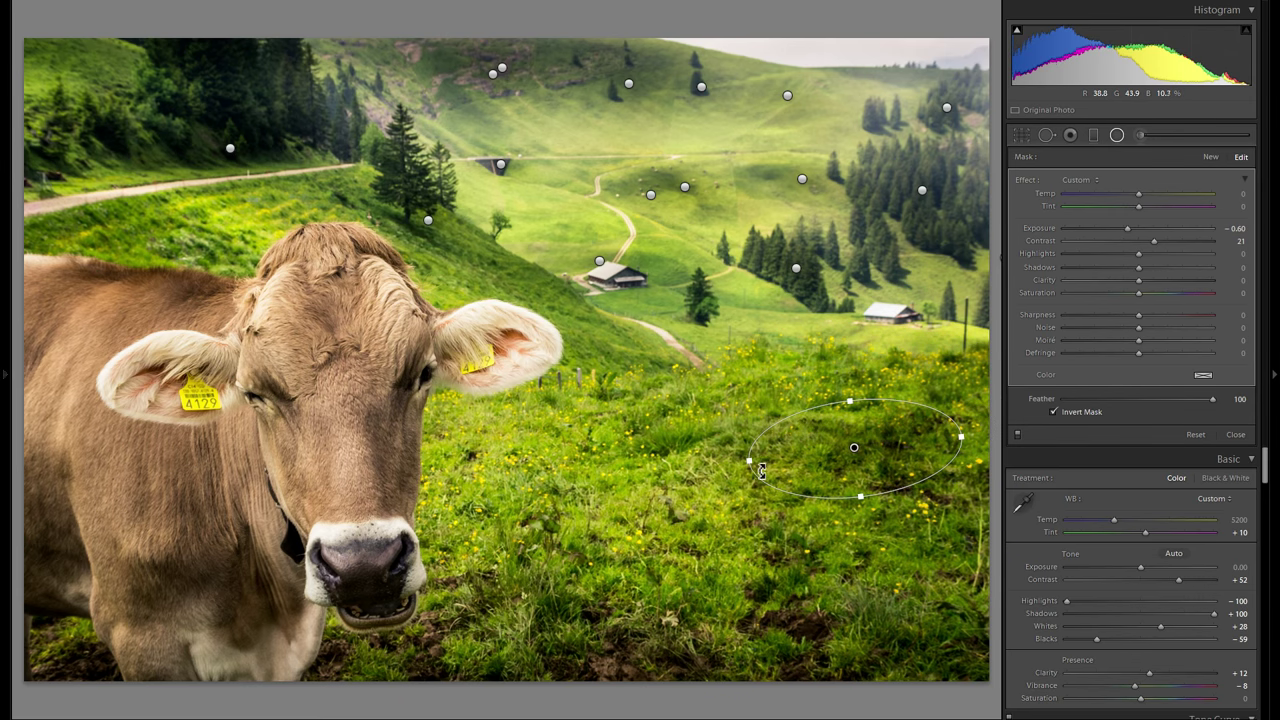
drag(646, 466, 645, 471)
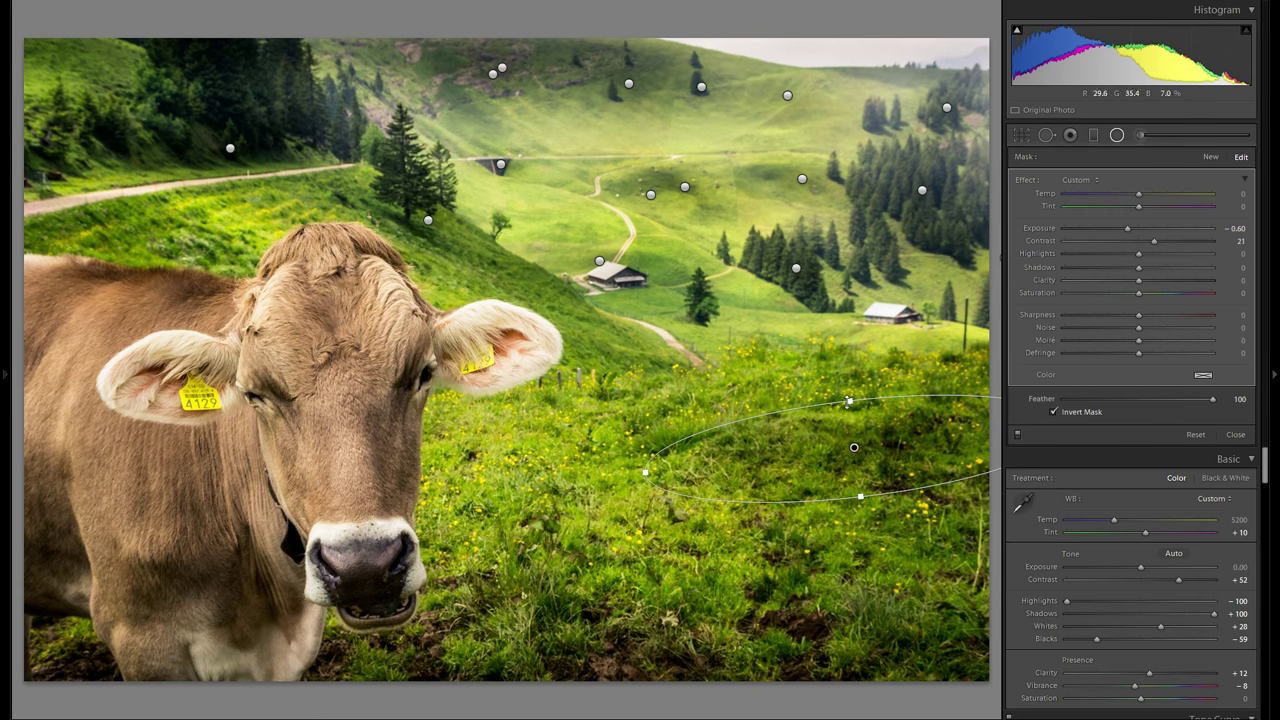
drag(836, 379, 829, 366)
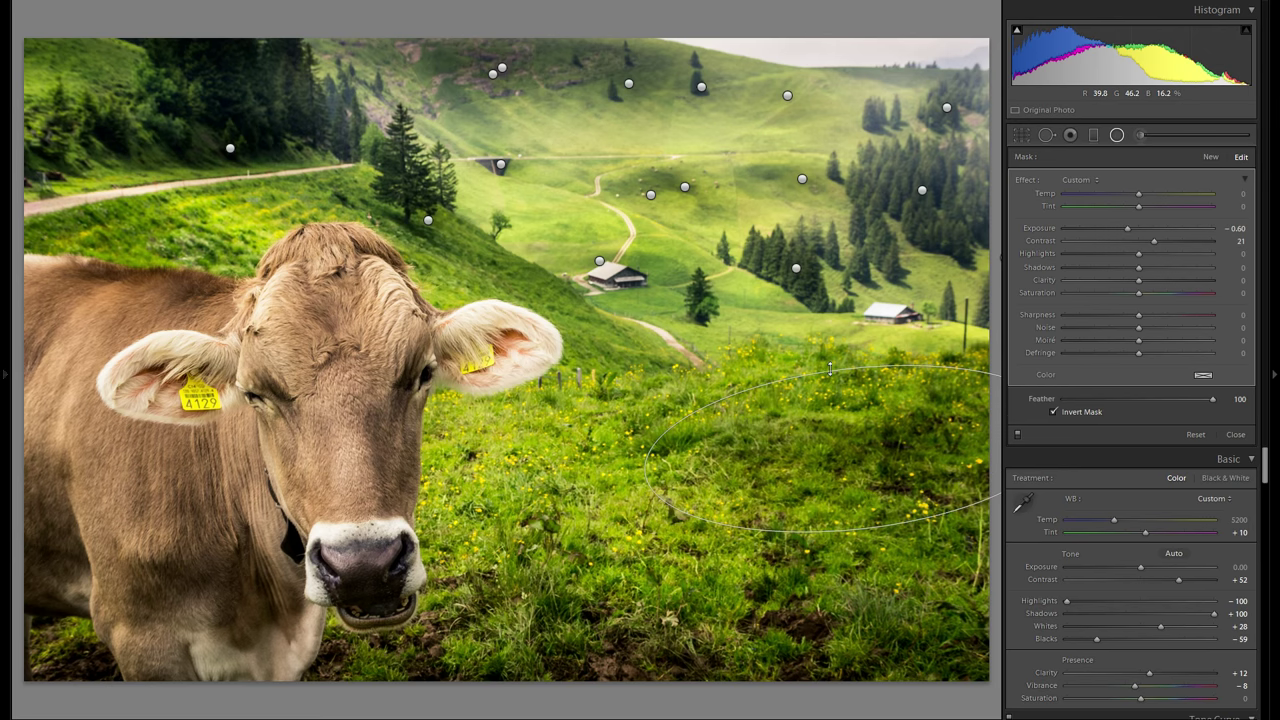
- Duplicate the foreground radial filter onto the grass beside the cow's muzzle, and place another copy on the slope left of the farmhouse
right_click(860, 440)
click(885, 434)
drag(861, 447, 559, 273)
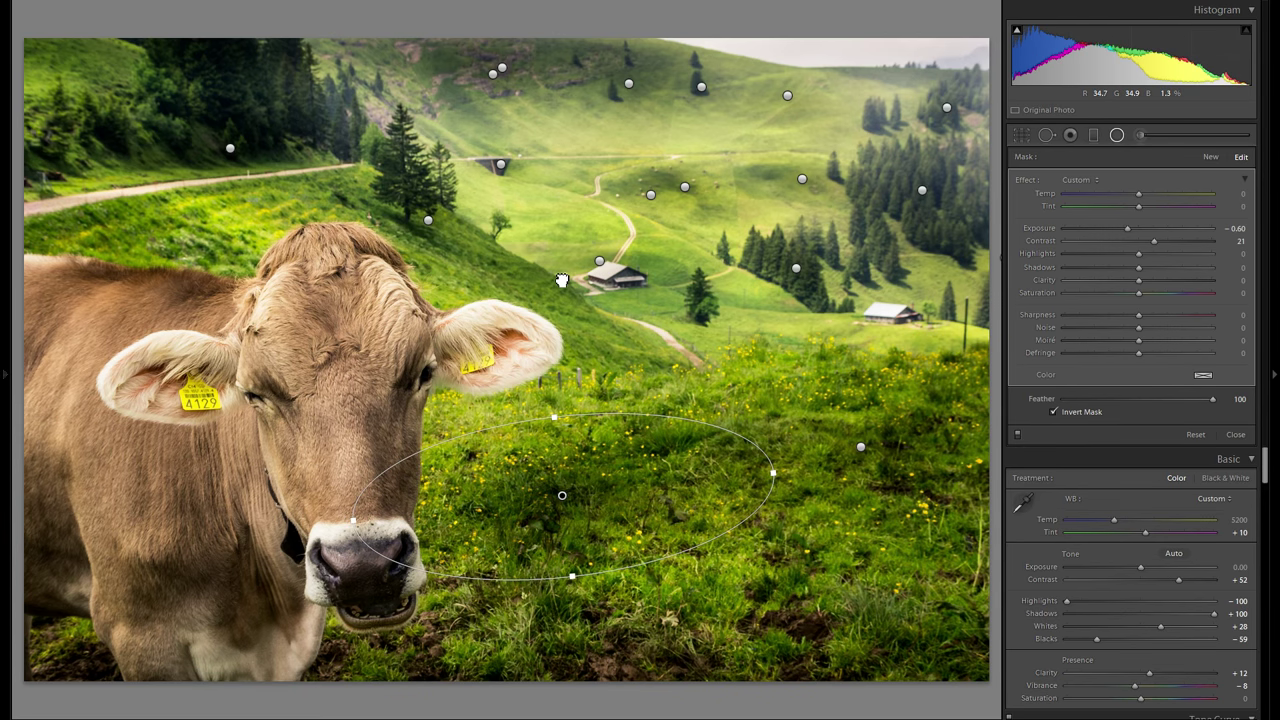
drag(685, 252, 610, 312)
drag(494, 307, 495, 309)
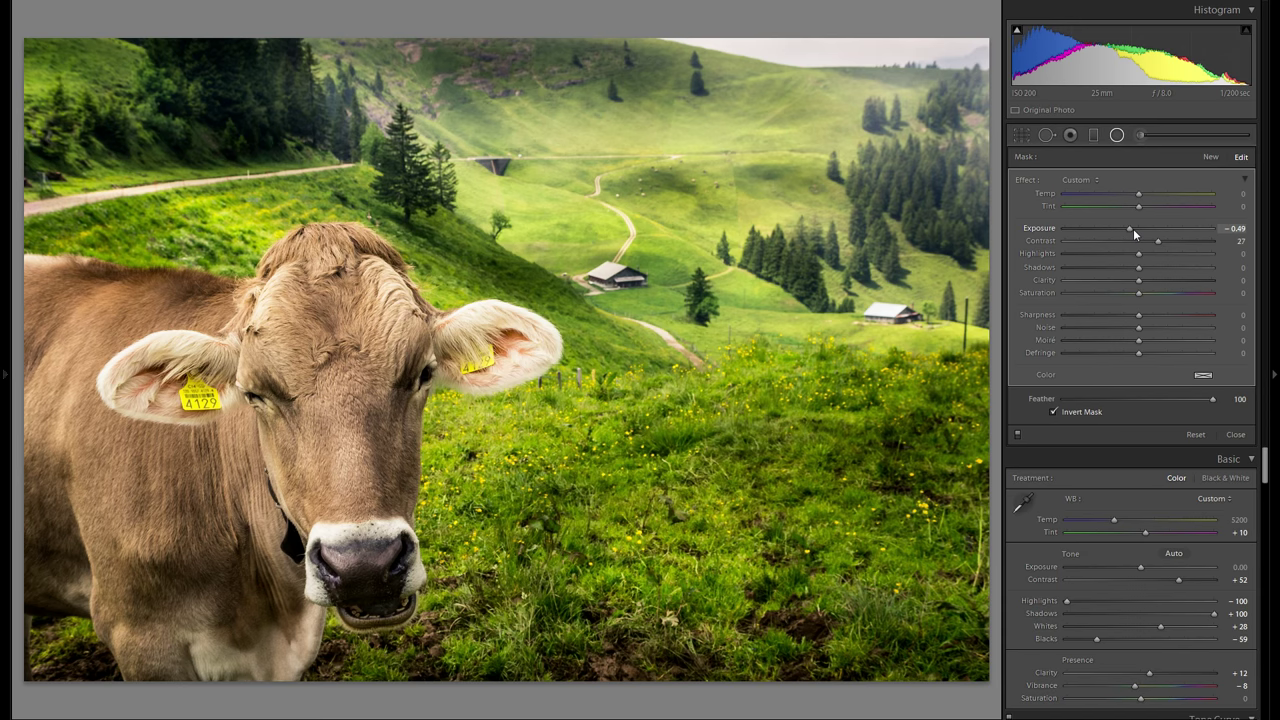
- Set the Exposure of the radial filter right of the winding path to -0.38, and compare the photo without and with the radial filters
drag(1133, 228, 1129, 228)
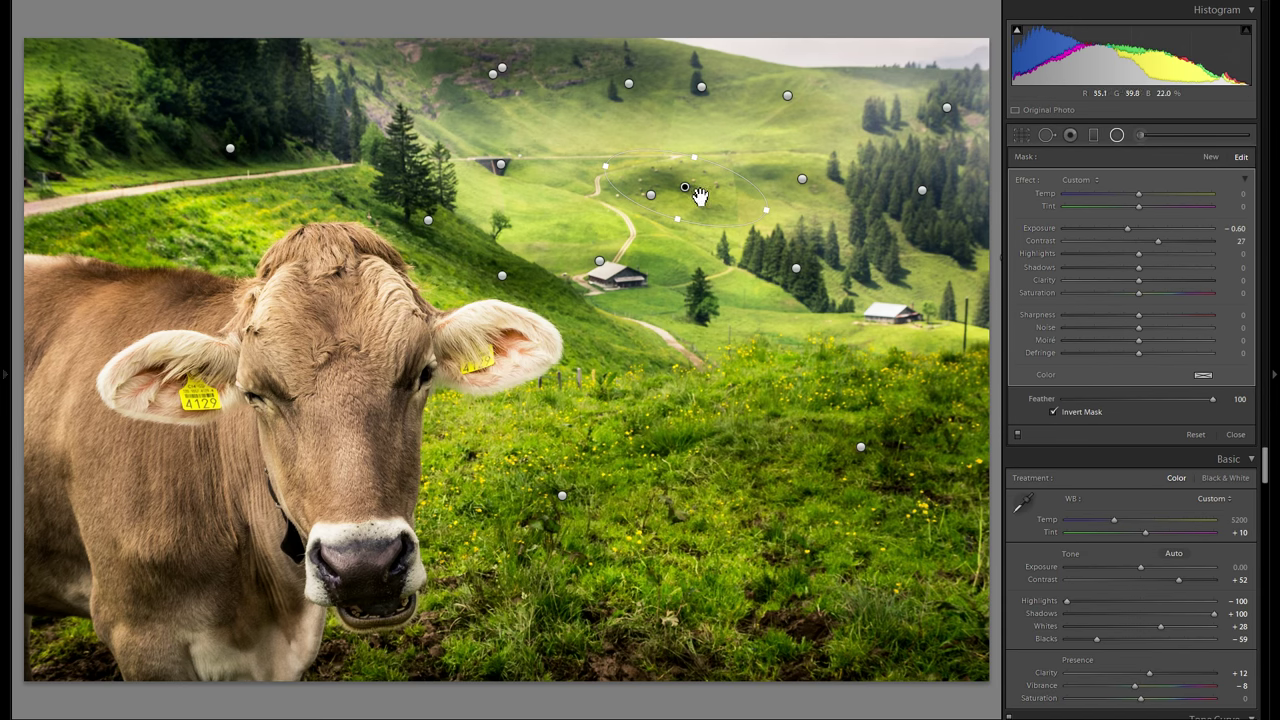
drag(1129, 226, 1134, 229)
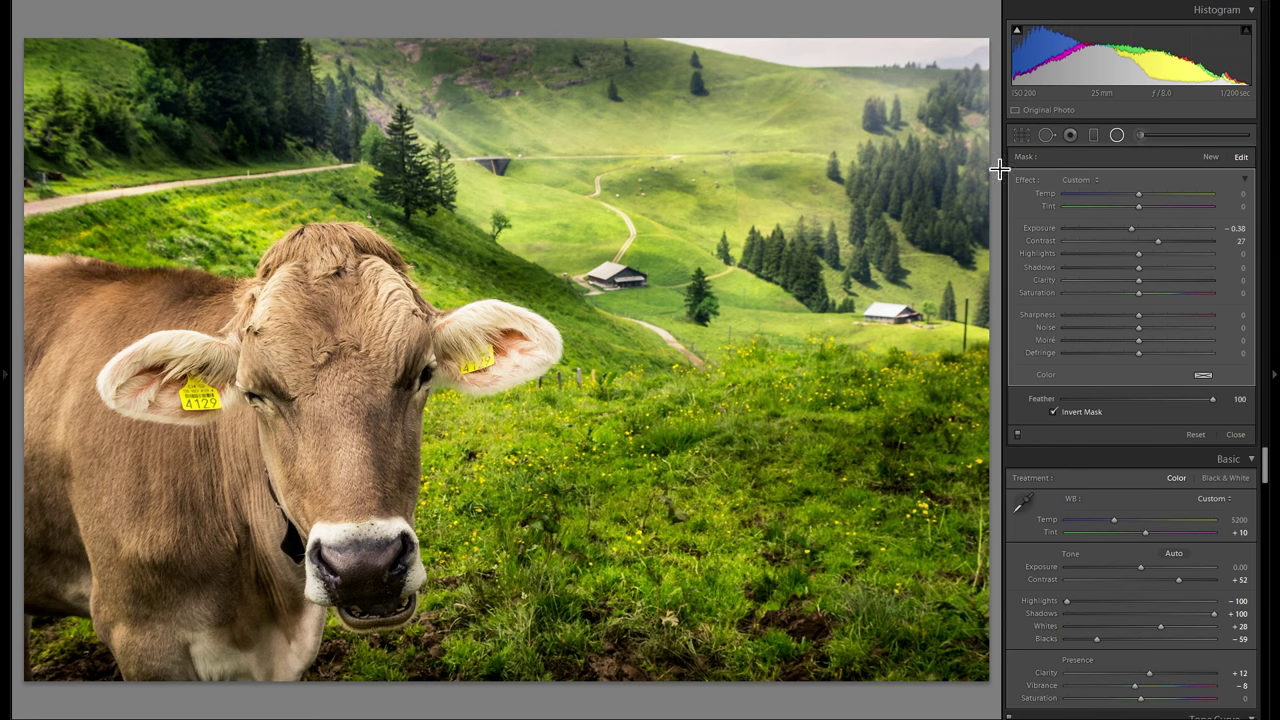
click(1018, 437)
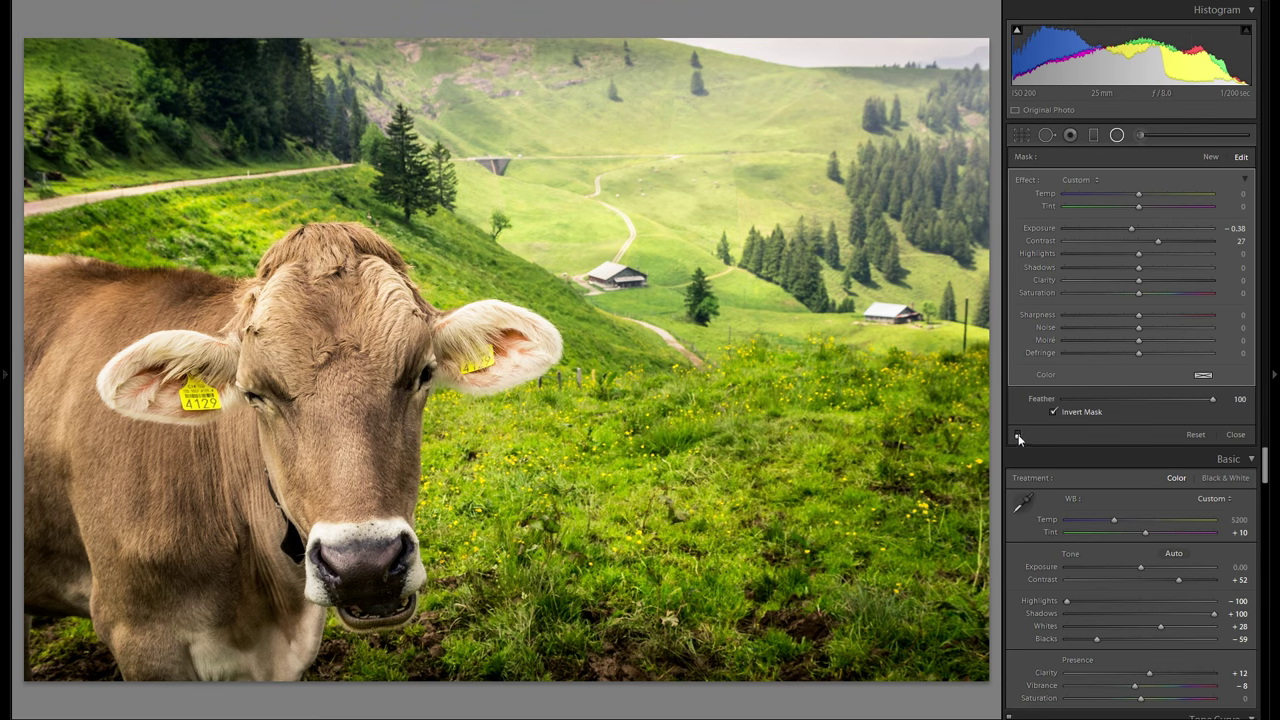
click(1017, 436)
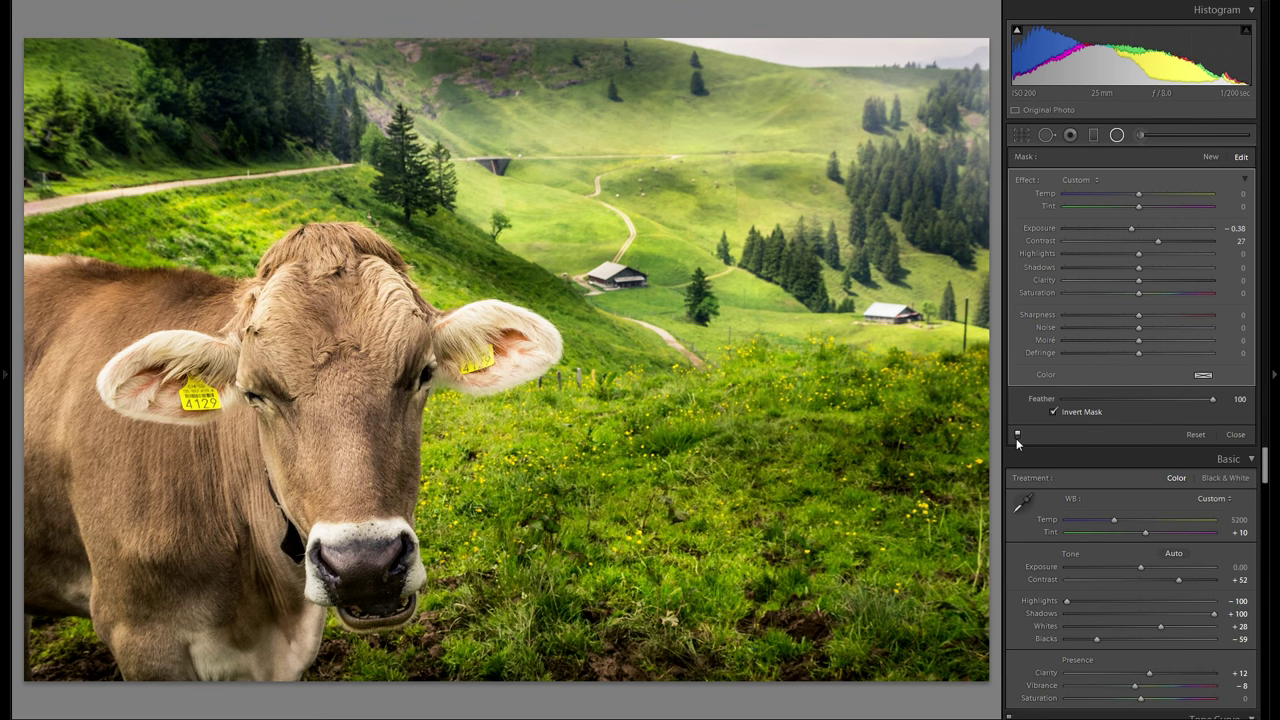
- Create a new radial filter across the foreground meadow with Exposure 0.52 and a pale yellow tint of hue 53, saturation 24
click(1211, 158)
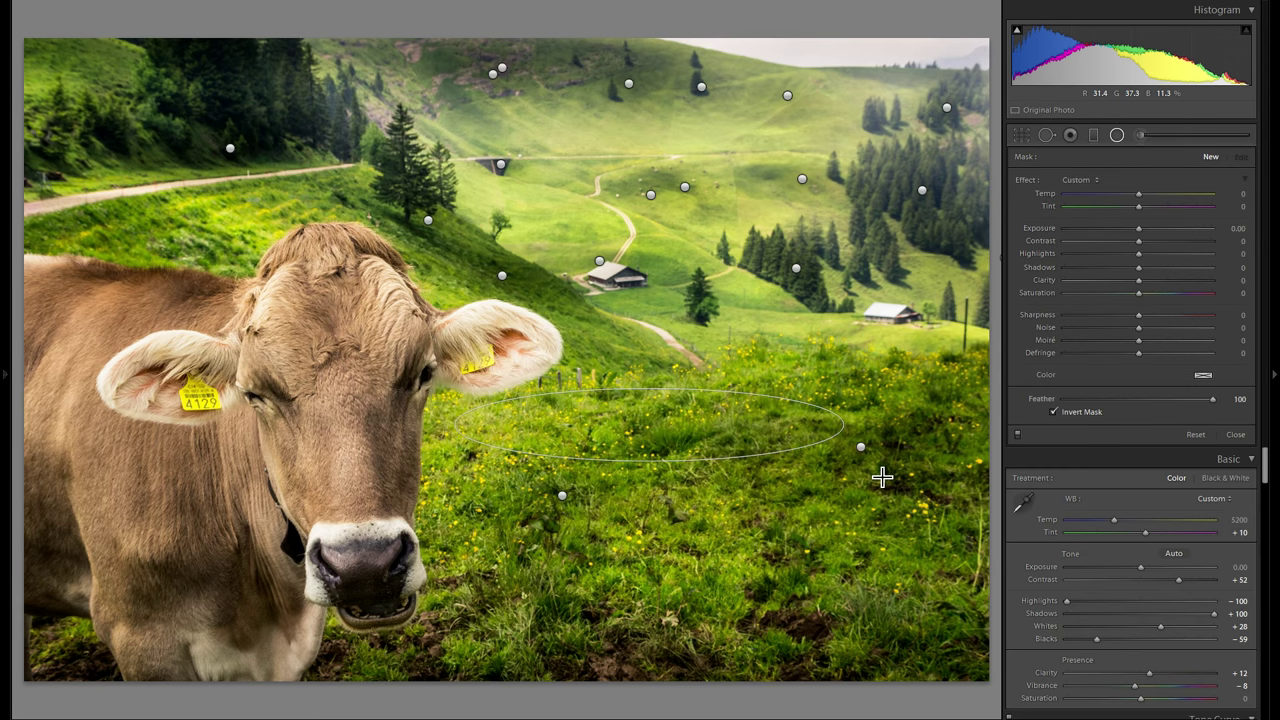
drag(1139, 229, 1152, 228)
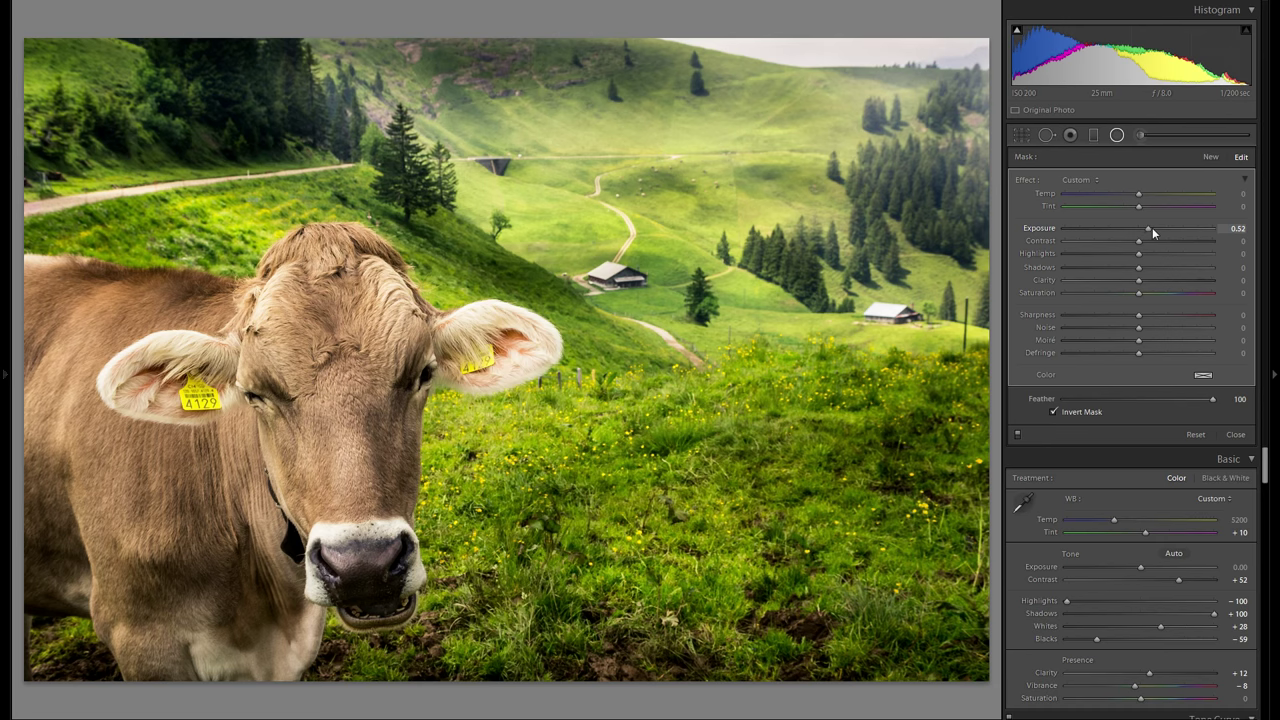
click(1203, 376)
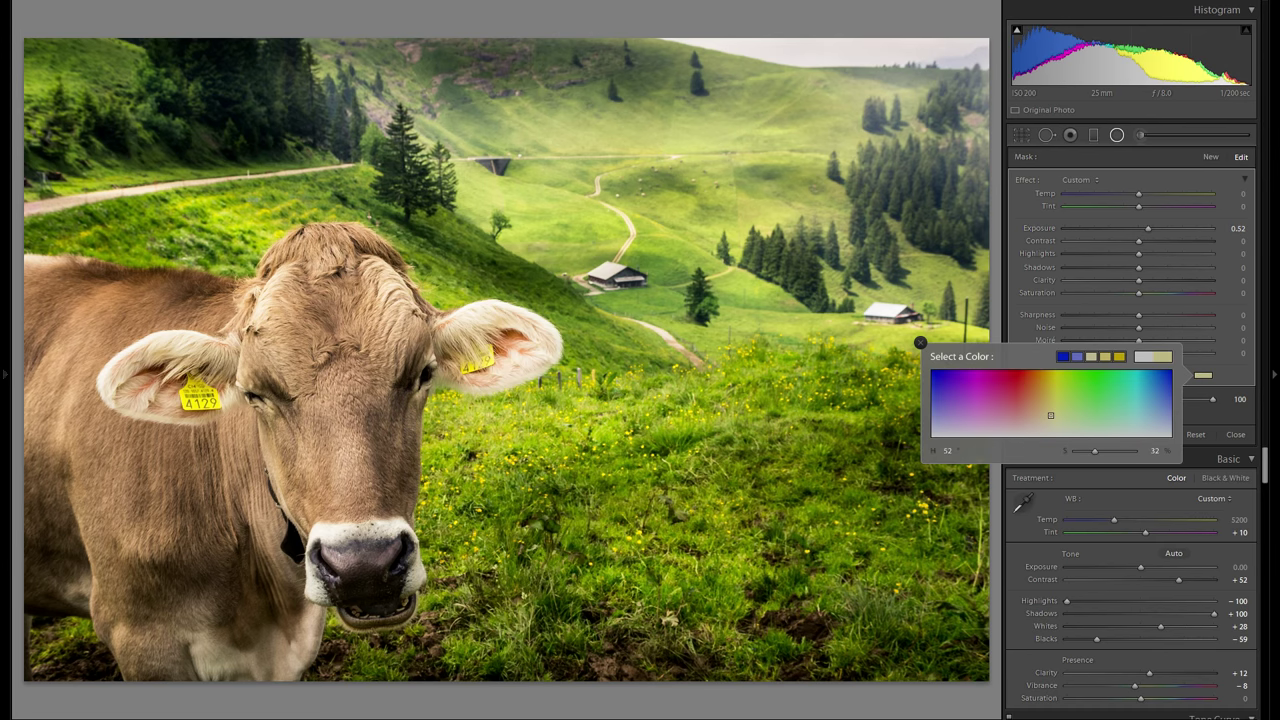
click(920, 343)
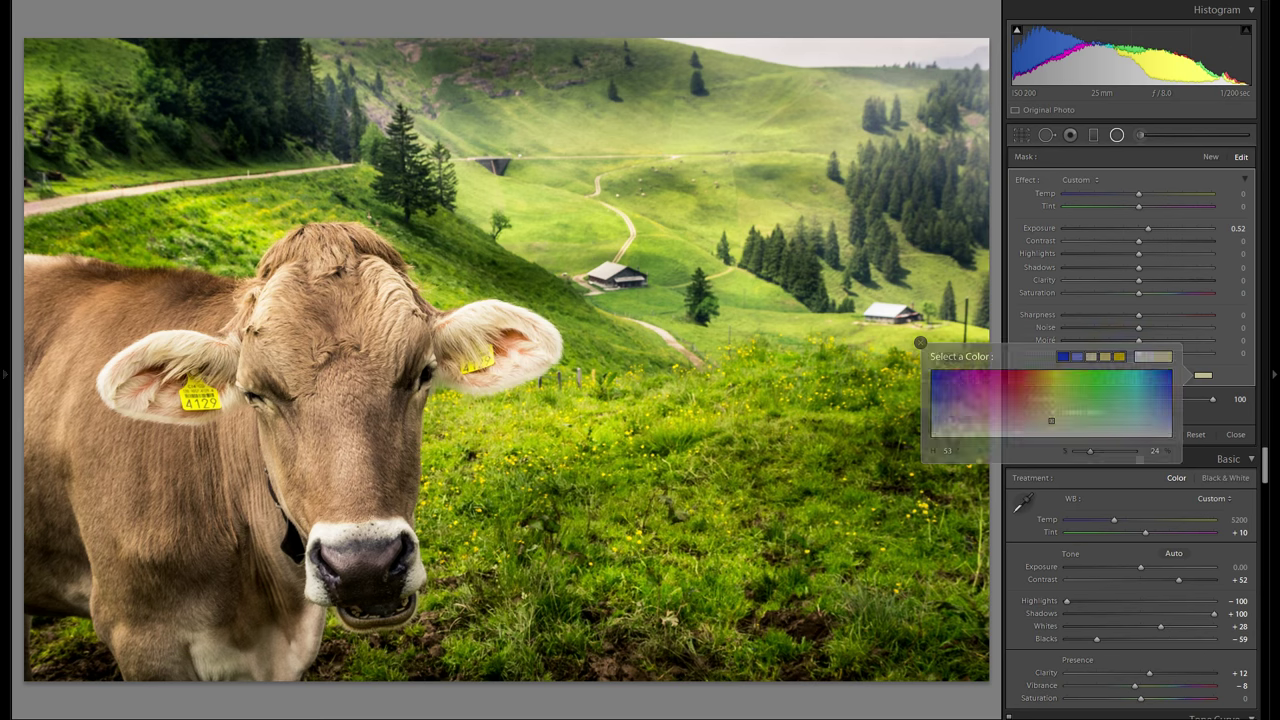
- Duplicate the yellow-tinted radial filter and place the copy over the left-hand forest
right_click(708, 420)
click(740, 428)
drag(622, 442, 226, 142)
- Duplicate the tinted forest filter onto the meadow edge below the right-hand barn, narrow it, and set its Exposure to 0.38
click(308, 147)
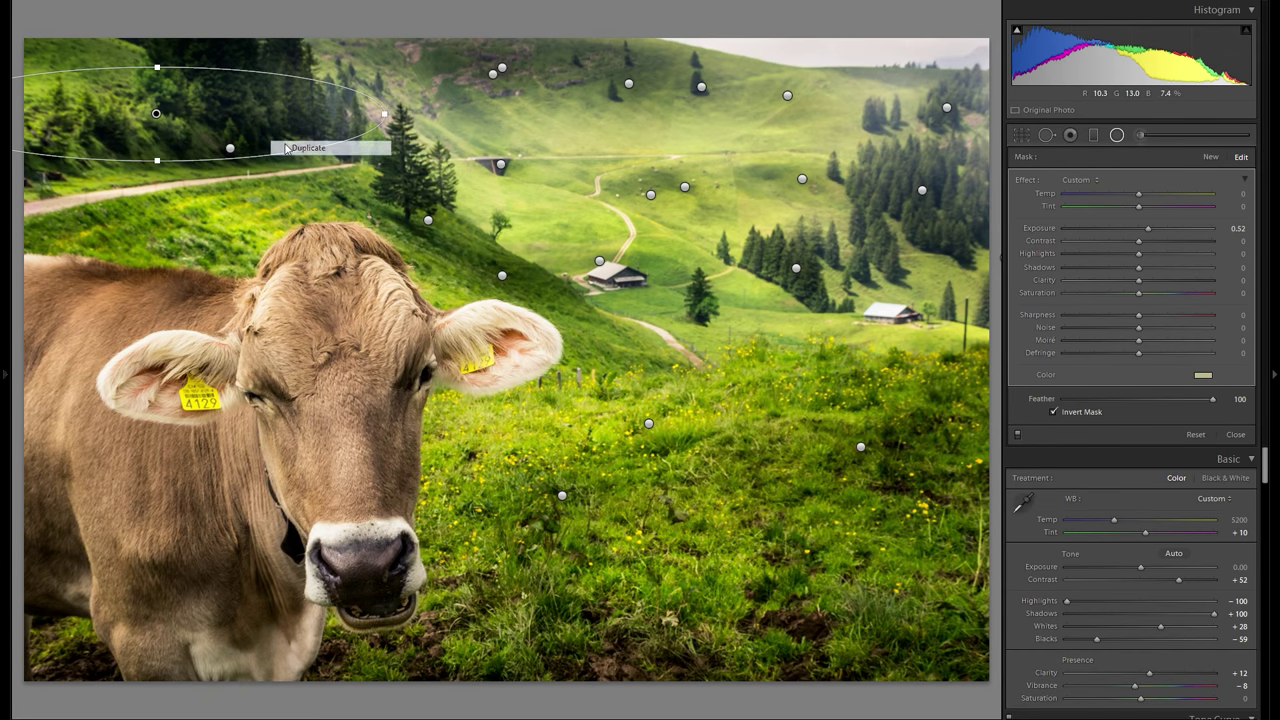
drag(630, 121, 889, 382)
drag(793, 387, 792, 393)
drag(845, 352, 853, 360)
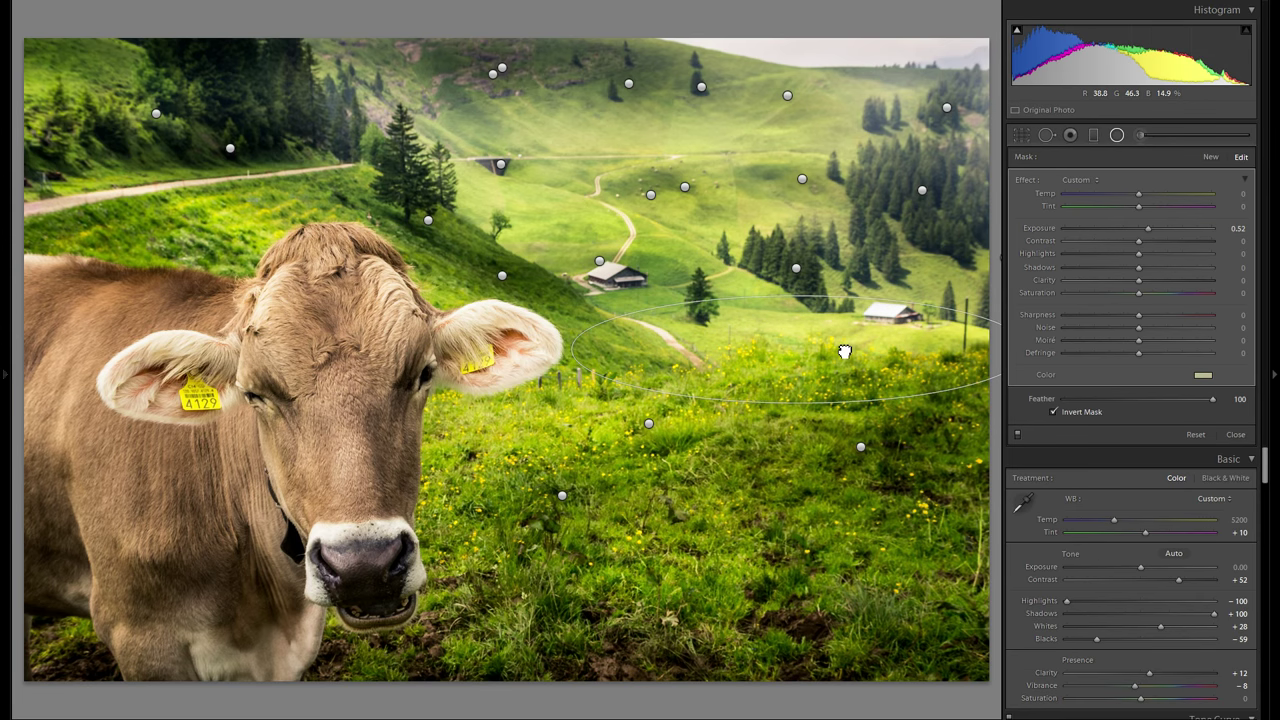
drag(571, 349, 634, 349)
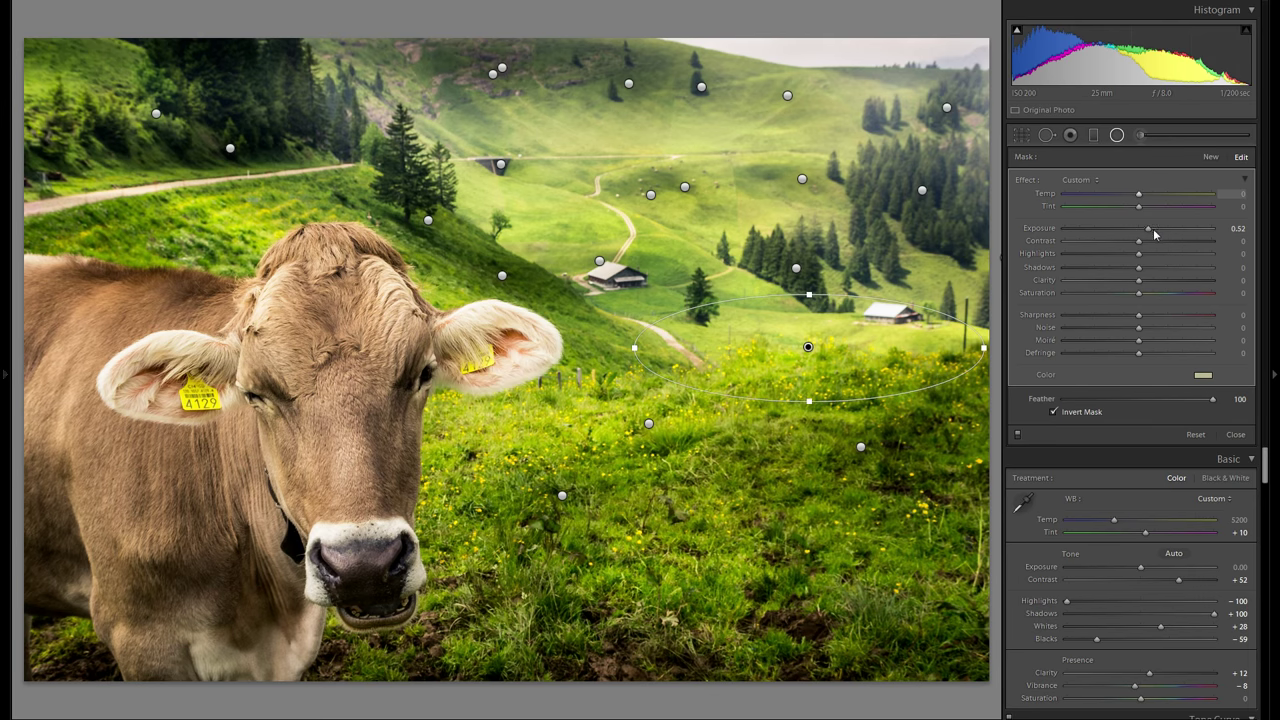
drag(1151, 229, 1149, 227)
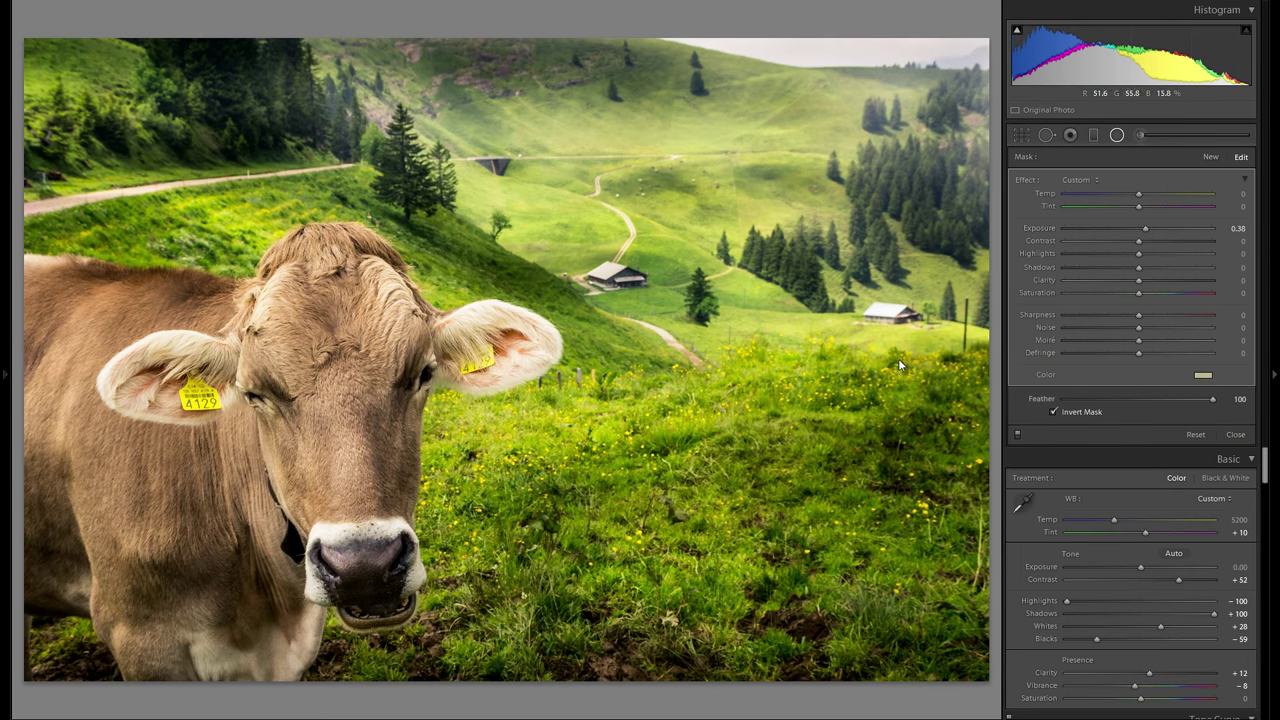
- Duplicate the tinted meadow-edge filter onto the fir trees behind the cow, narrow it, and place another copy on the right-hand forest
mouse_move(877, 357)
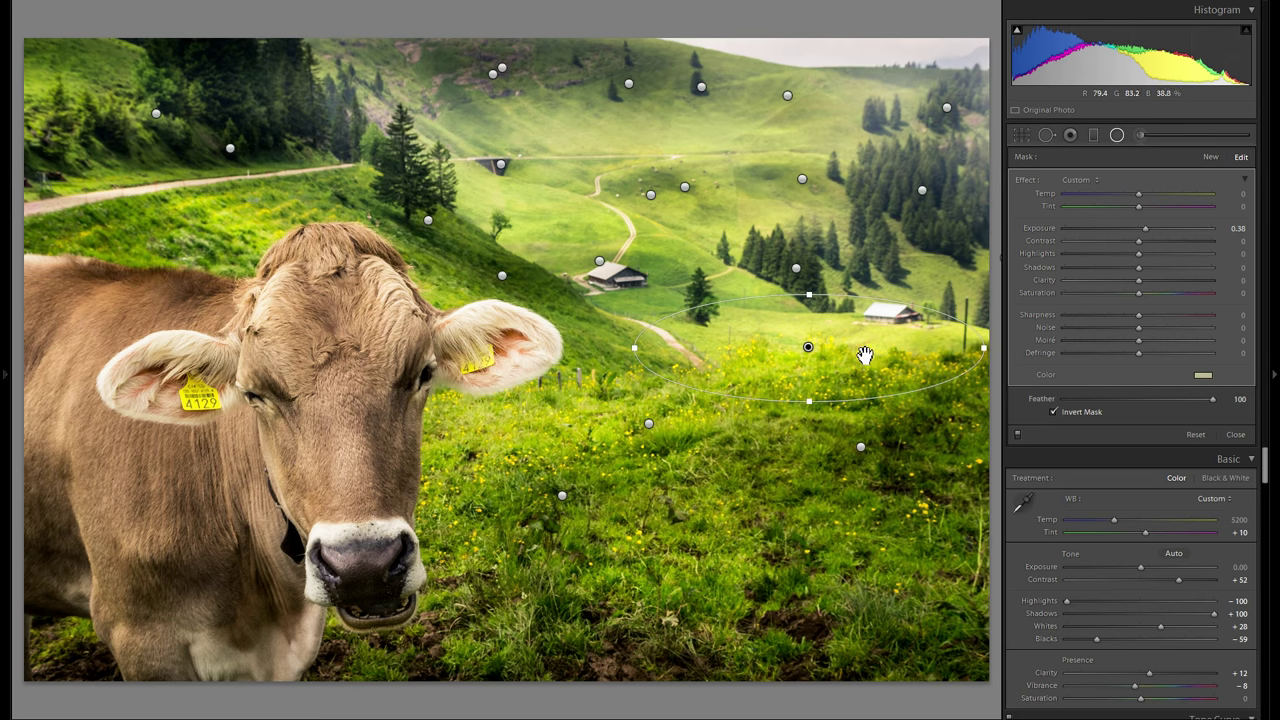
click(500, 162)
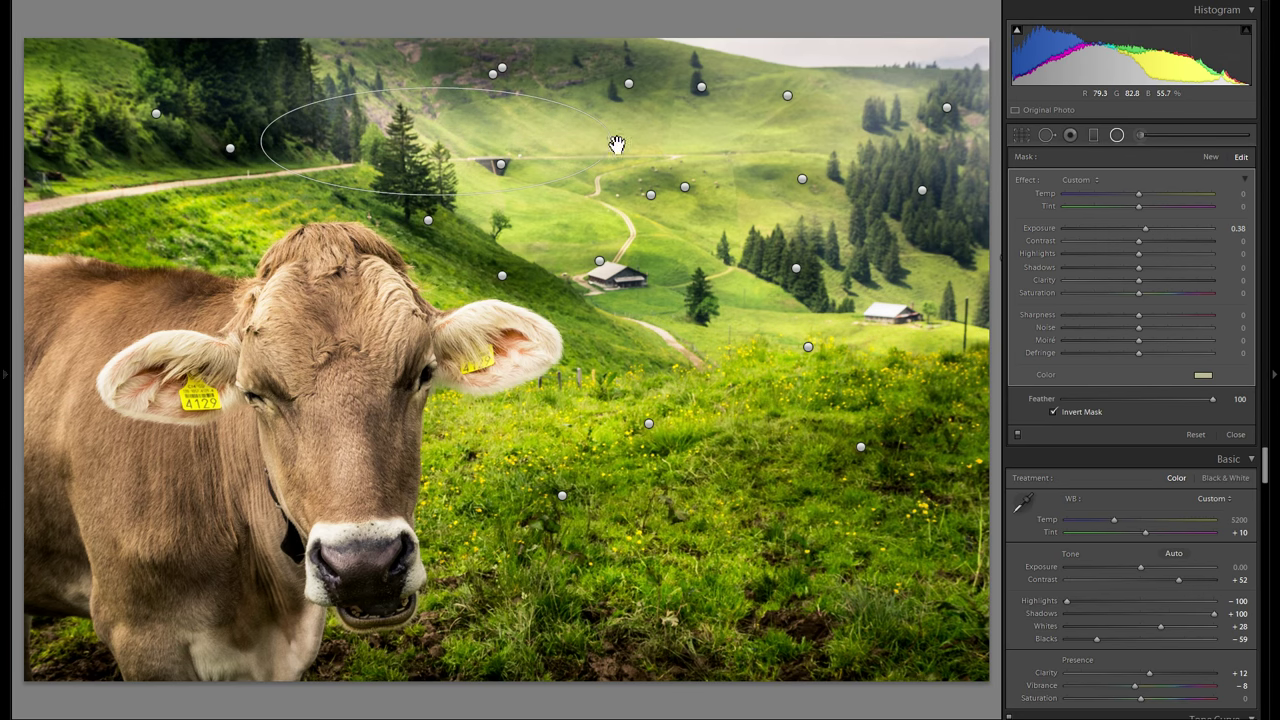
drag(469, 126, 413, 139)
right_click(416, 134)
click(437, 141)
drag(735, 140, 916, 168)
- Duplicate the tinted right-hand forest filter onto the cow's forehead and widen the copy
right_click(912, 165)
click(910, 167)
drag(910, 167, 716, 460)
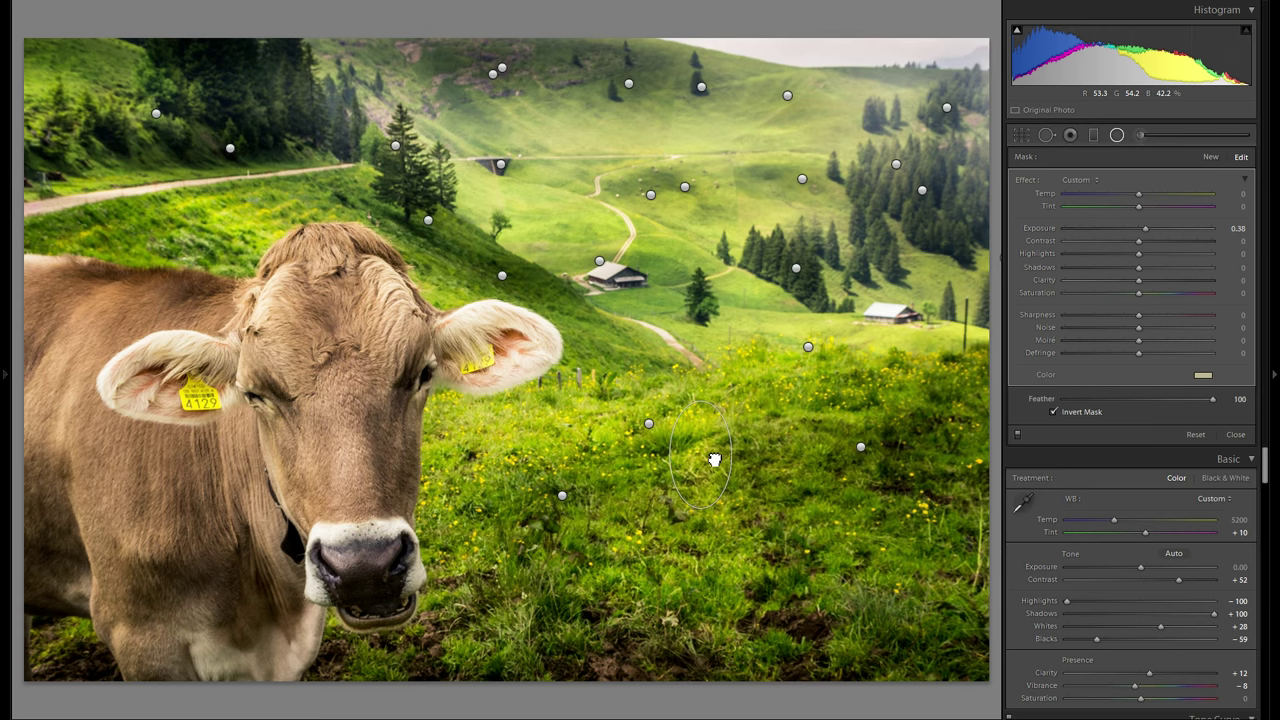
drag(713, 459, 313, 385)
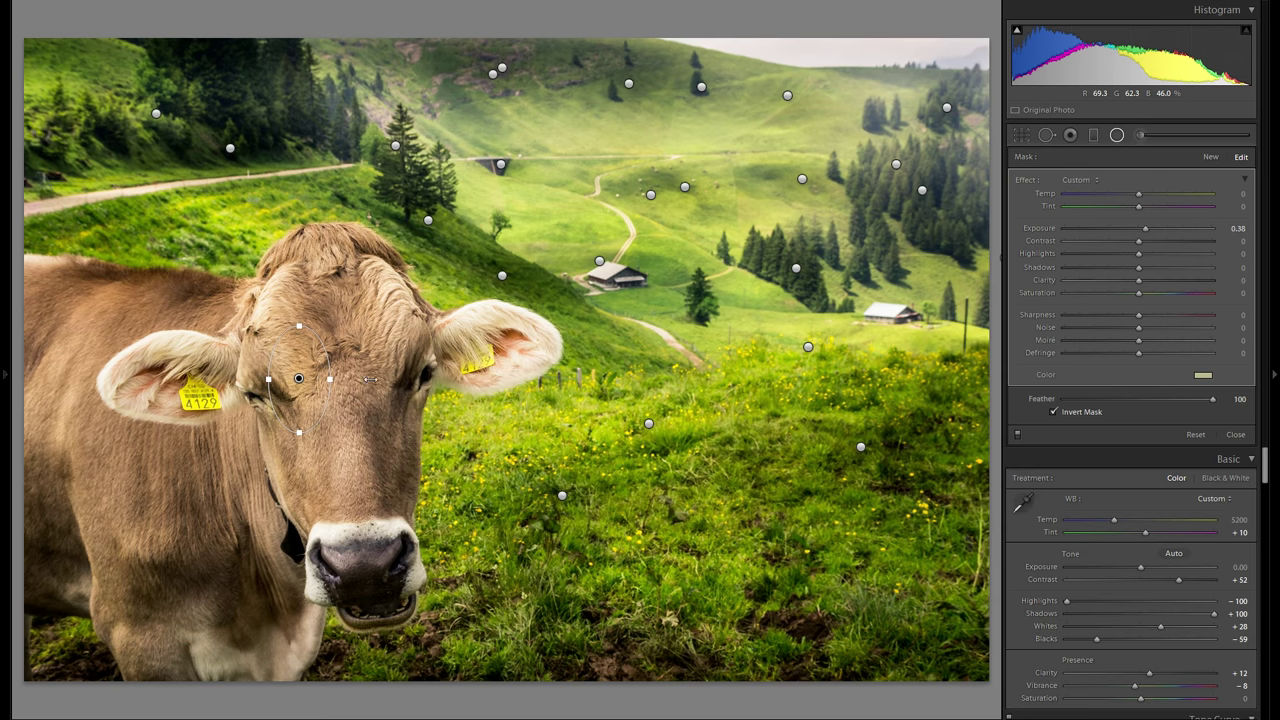
drag(345, 386, 340, 337)
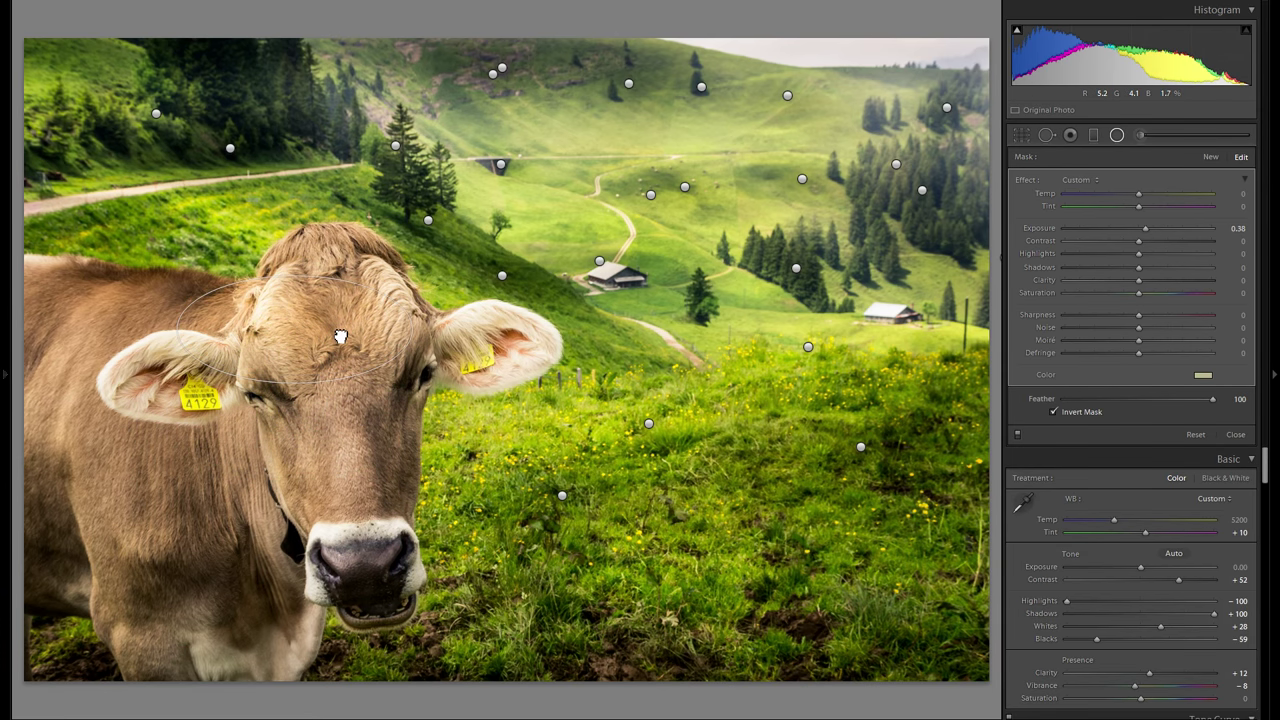
- Remove the color tint from the forehead radial filter and widen it across the cow's head and back
click(1203, 375)
click(920, 342)
drag(193, 314, 183, 326)
mouse_move(267, 329)
mouse_down()
mouse_move(352, 338)
mouse_move(257, 325)
mouse_up()
drag(337, 343, 337, 343)
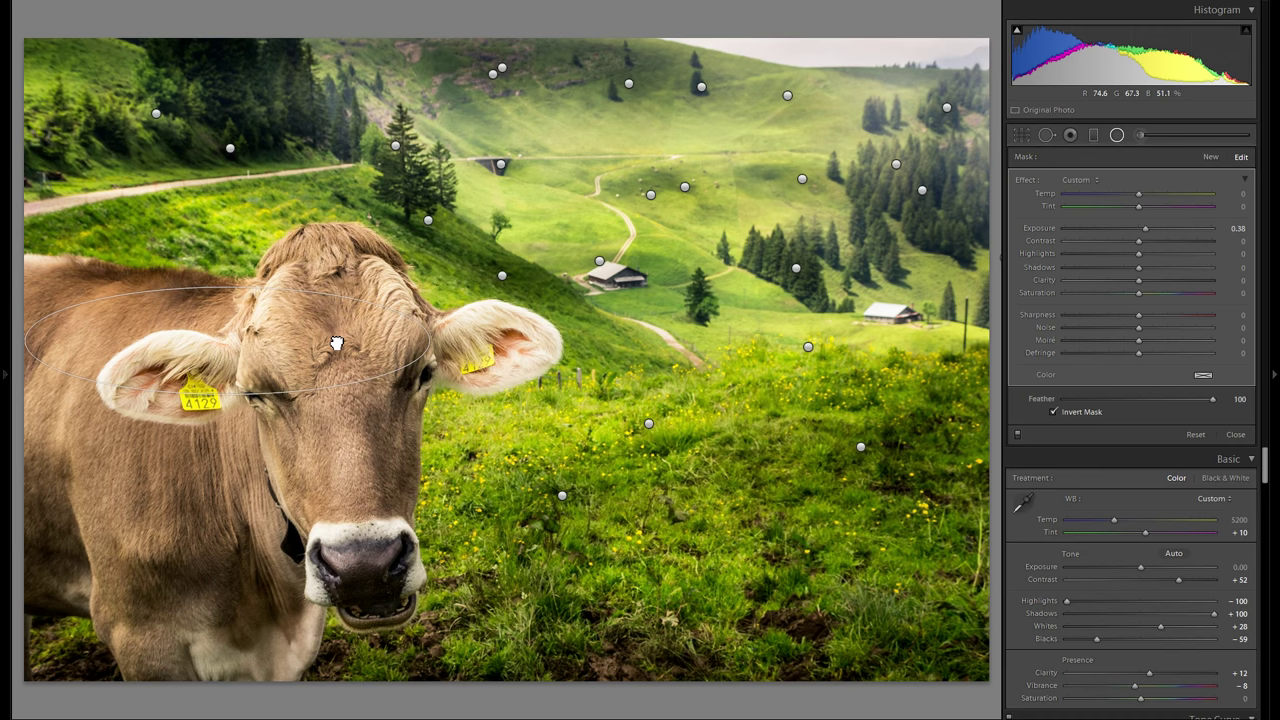
- Duplicate the forehead radial filter onto the cow's face above the muzzle and set the copy's Exposure to 0.23
right_click(373, 343)
click(395, 351)
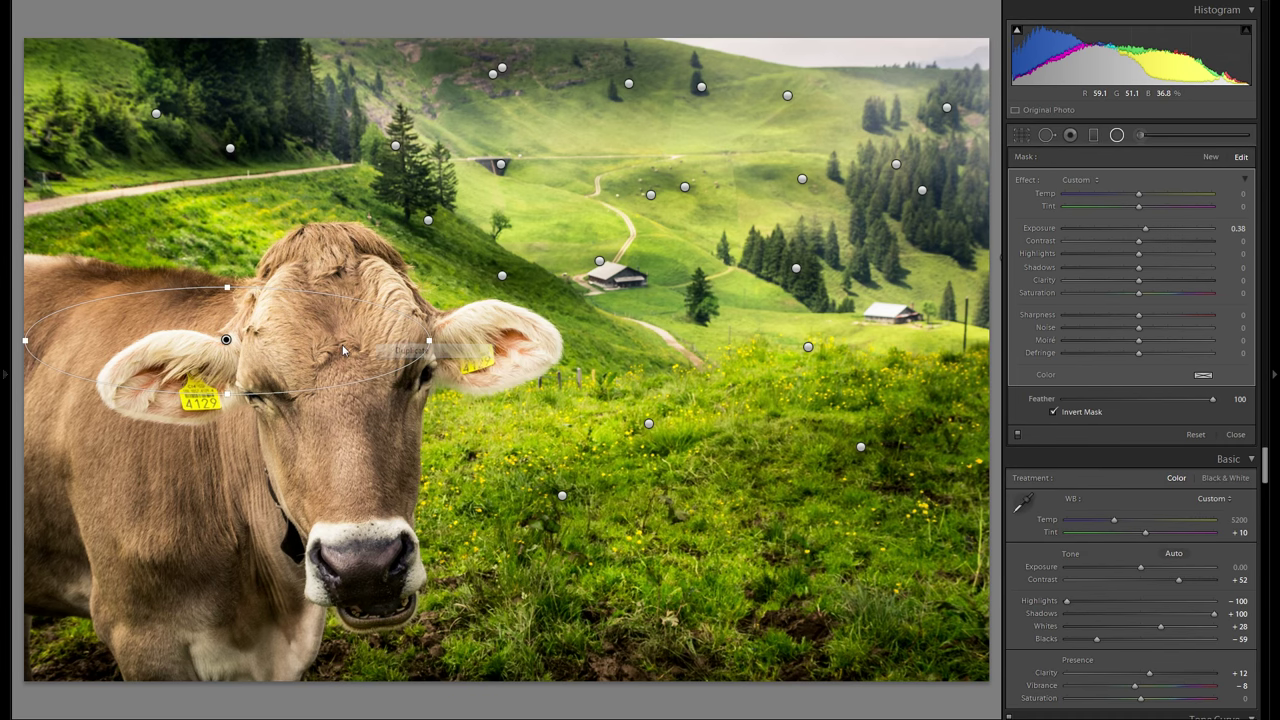
drag(349, 365, 393, 478)
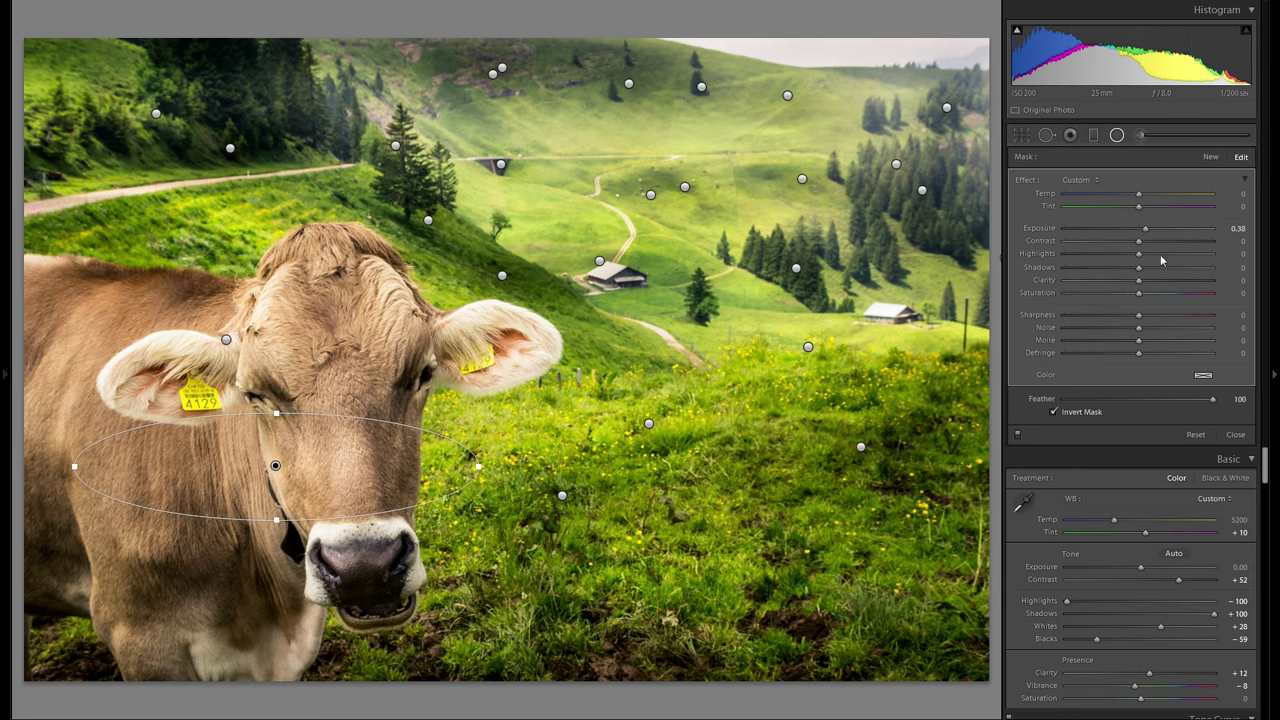
drag(1145, 233, 1143, 234)
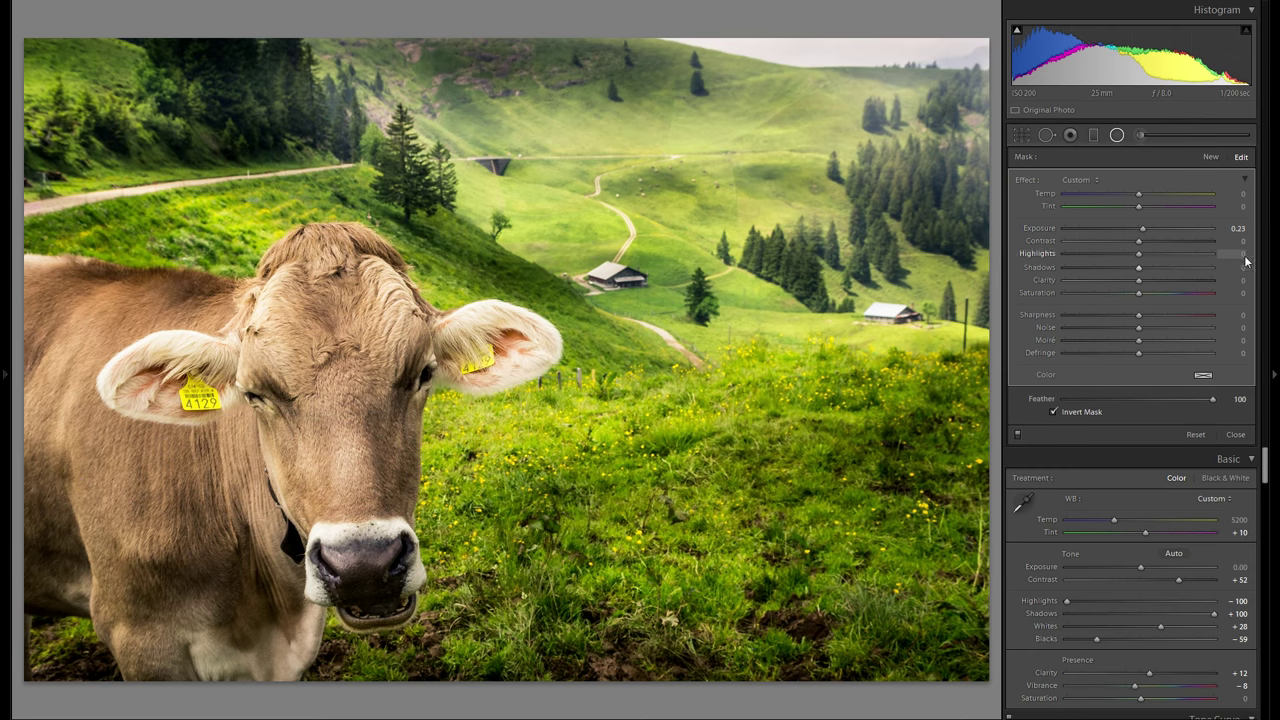
- Compare the finished edit with the photo's original import state in the edit history, and return to the latest history state
click(1116, 136)
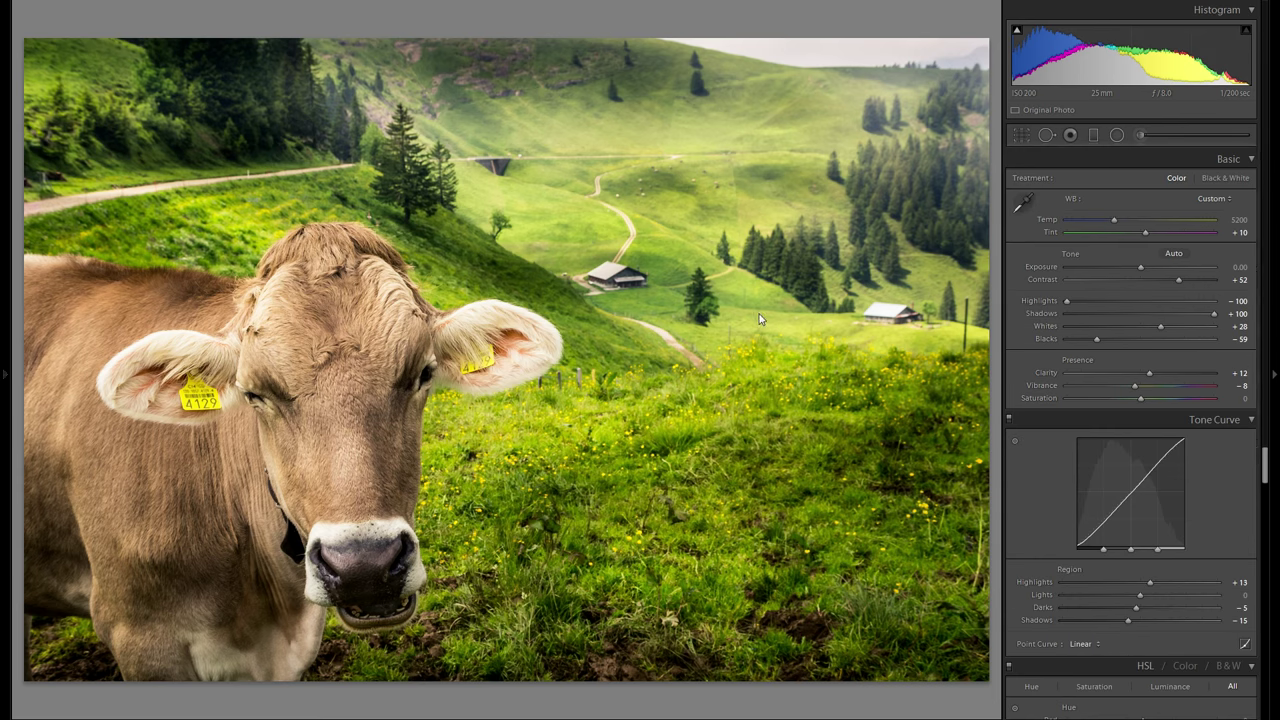
key(F7)
scroll(111, 472, down, 10)
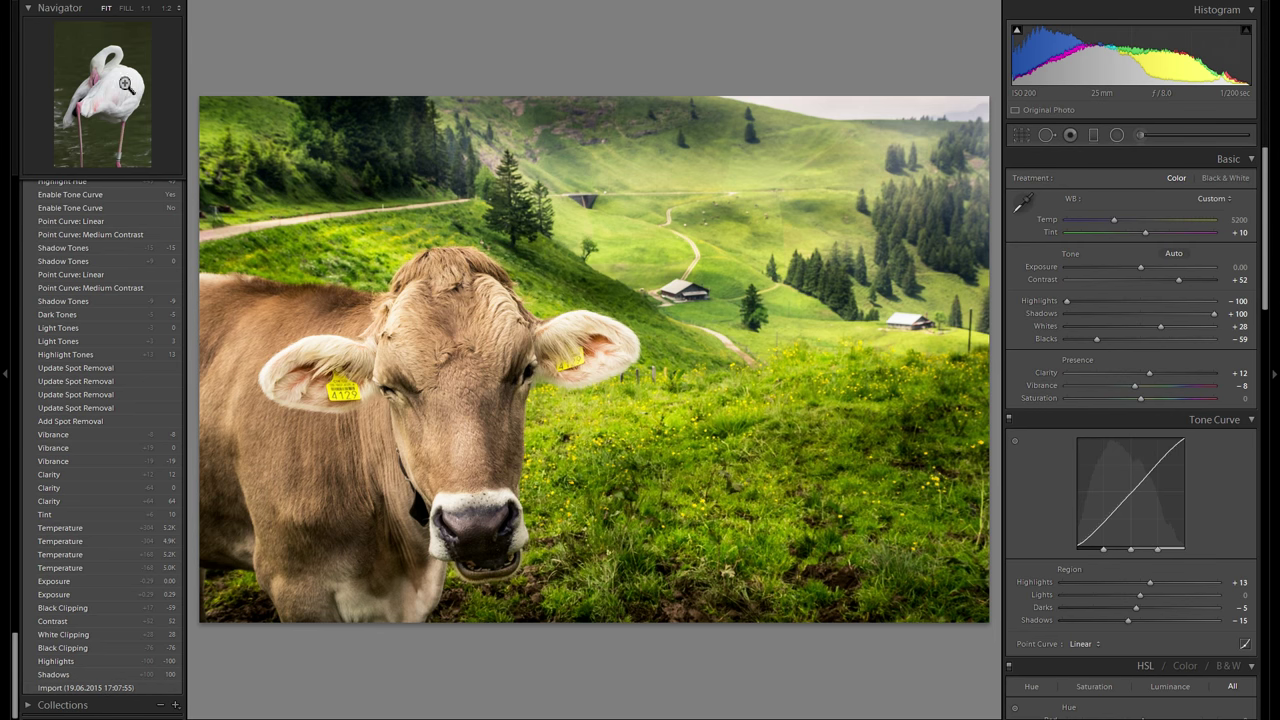
scroll(115, 343, up, 10)
scroll(126, 332, up, 15)
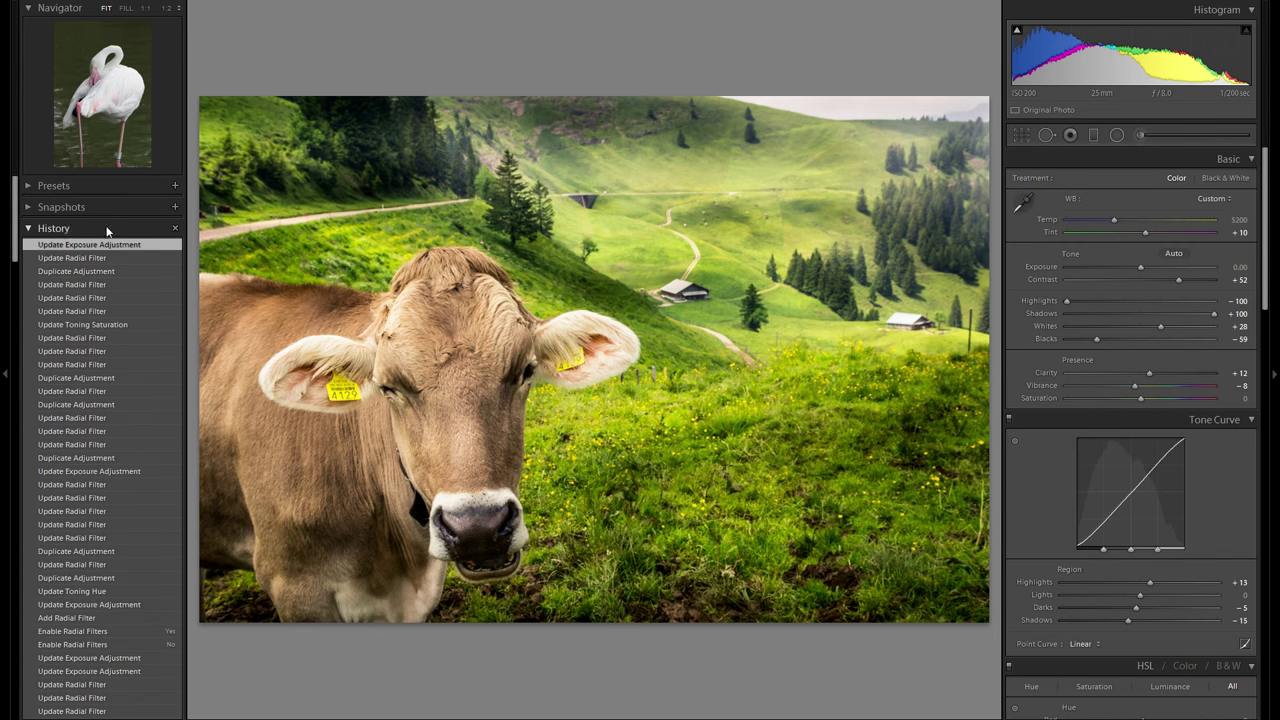
scroll(110, 278, down, 20)
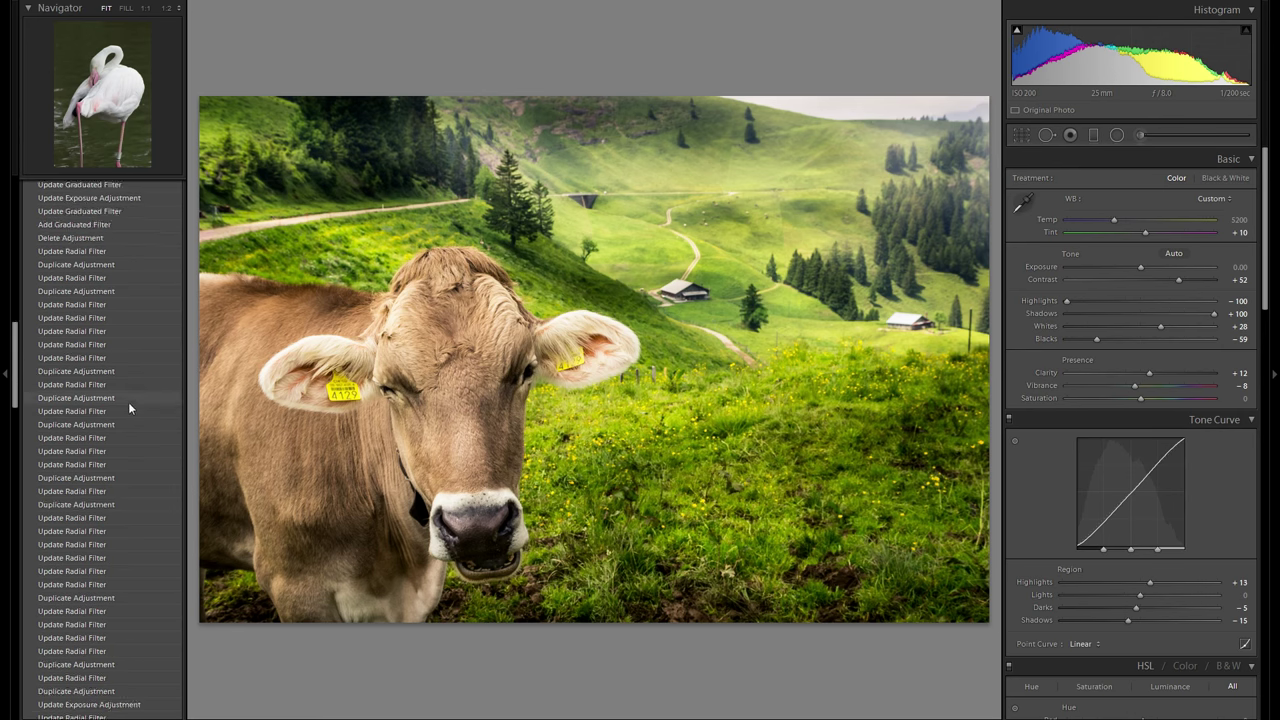
click(105, 689)
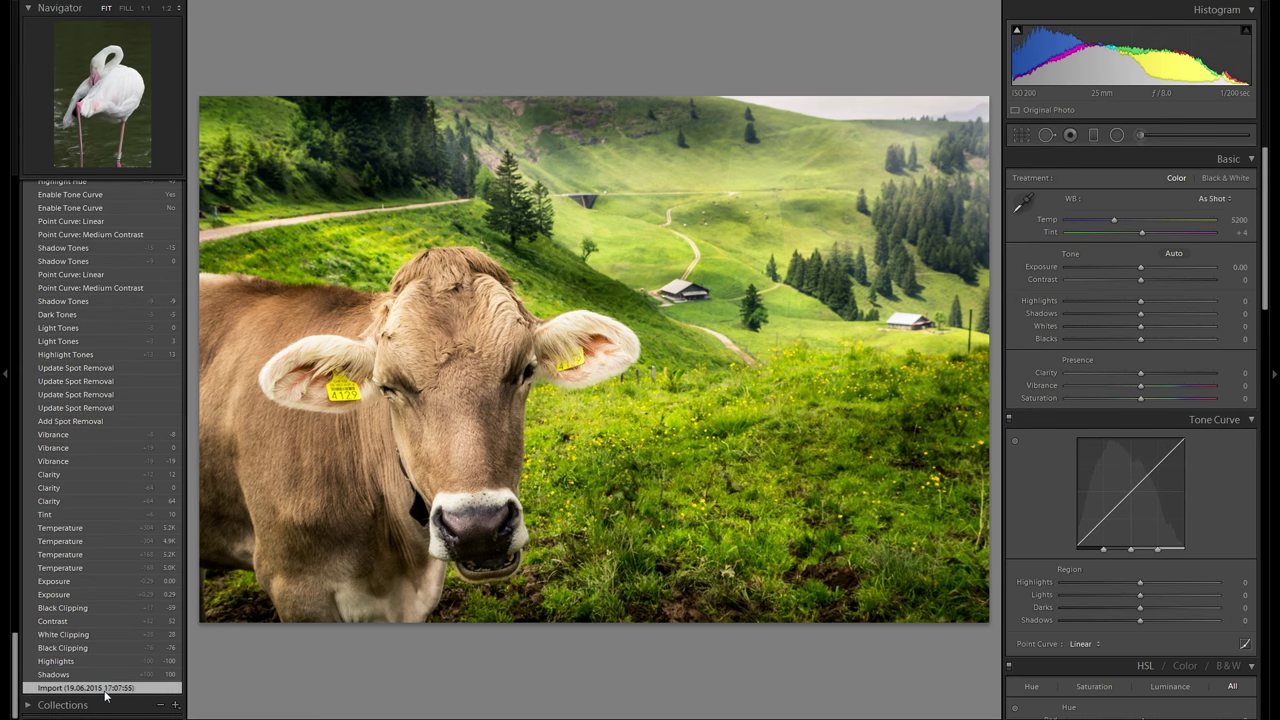
scroll(103, 651, up, 20)
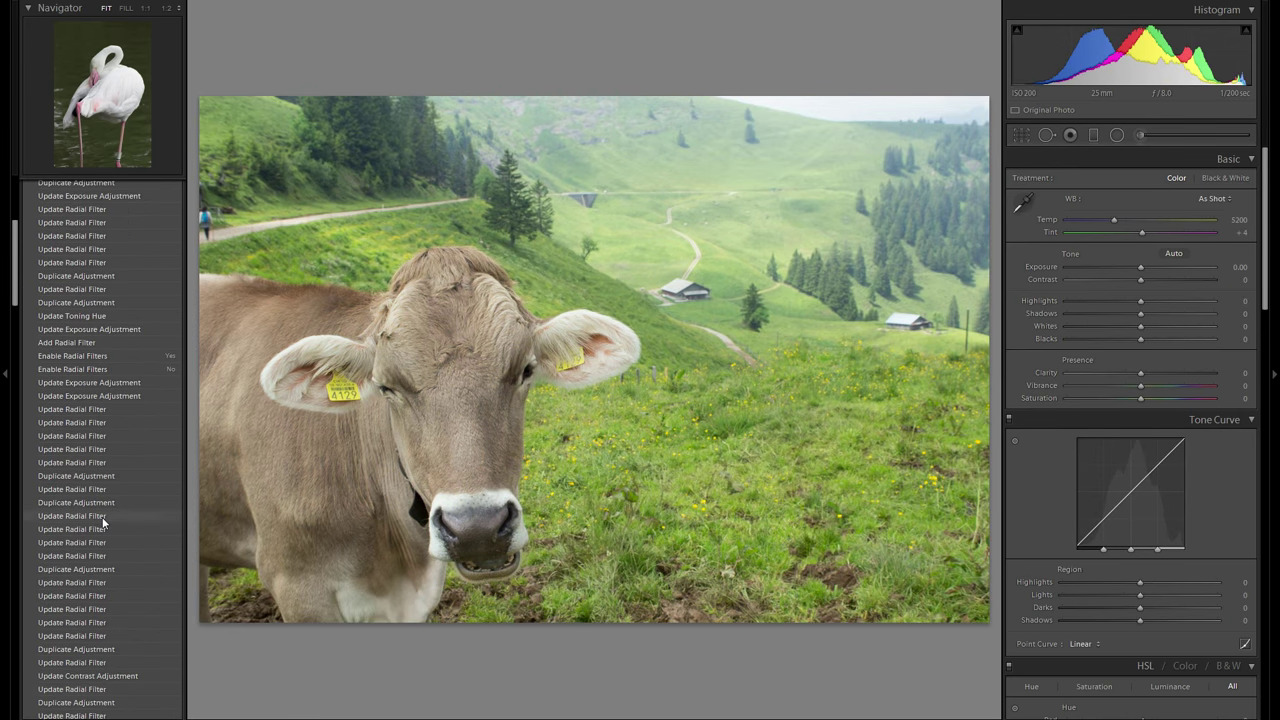
click(101, 246)
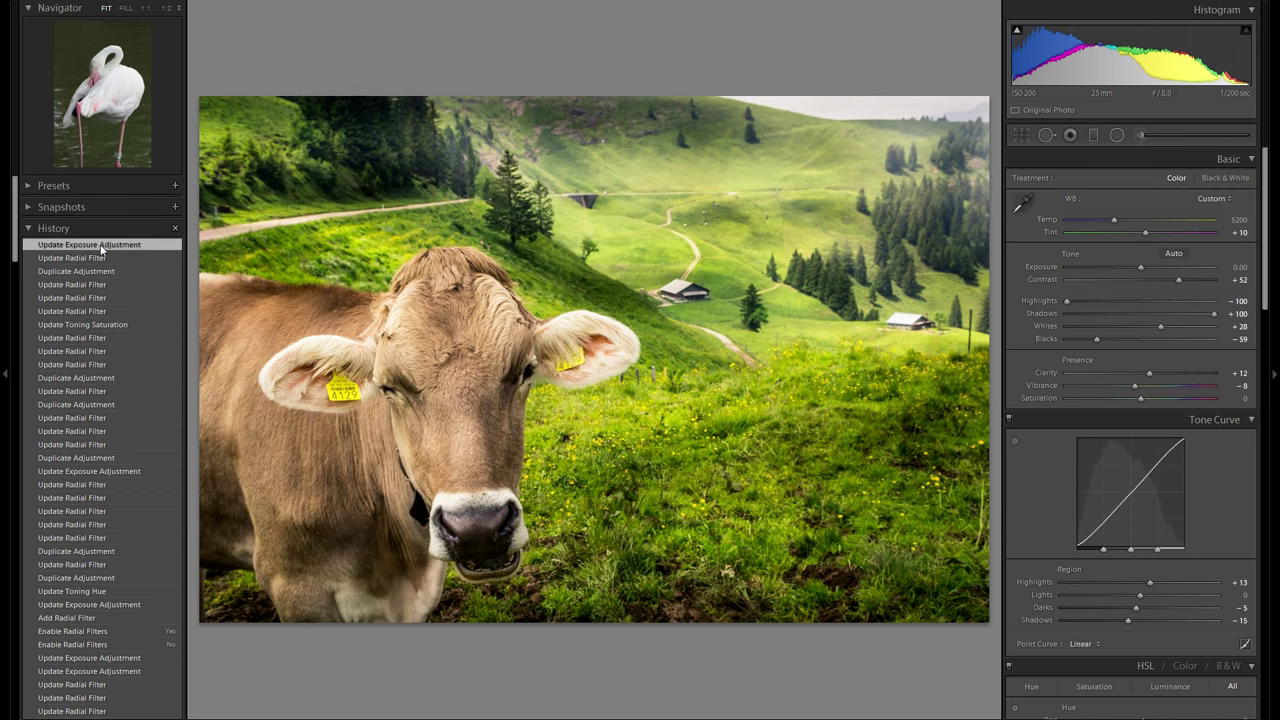
click(3, 279)
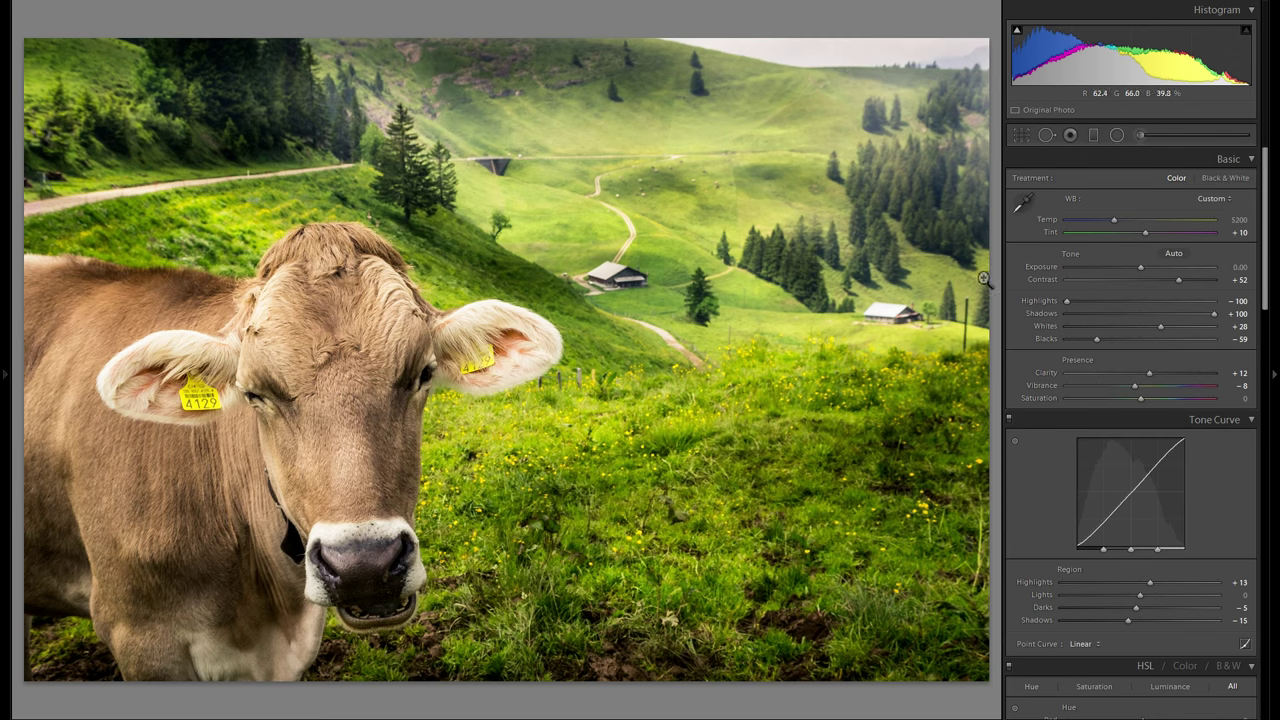
- Try cropping the narrow strip of sky off the photo's upper edge, leaving the full width
click(1023, 135)
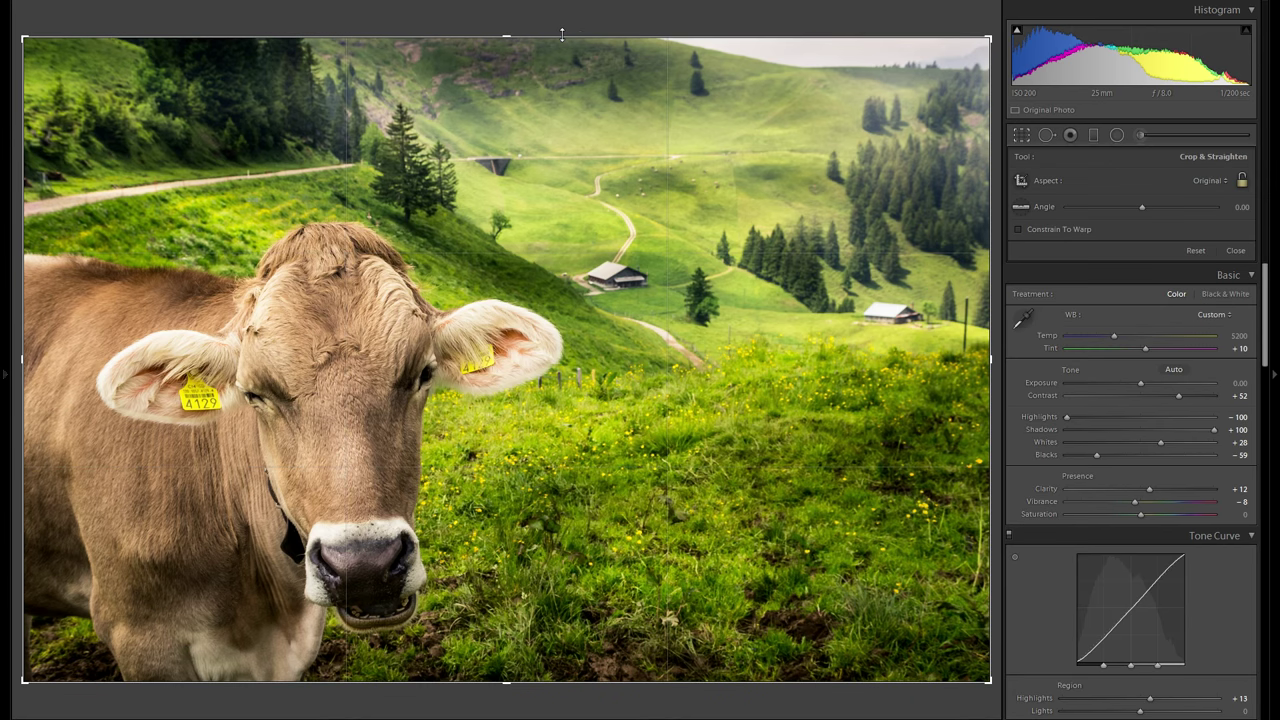
drag(562, 34, 556, 50)
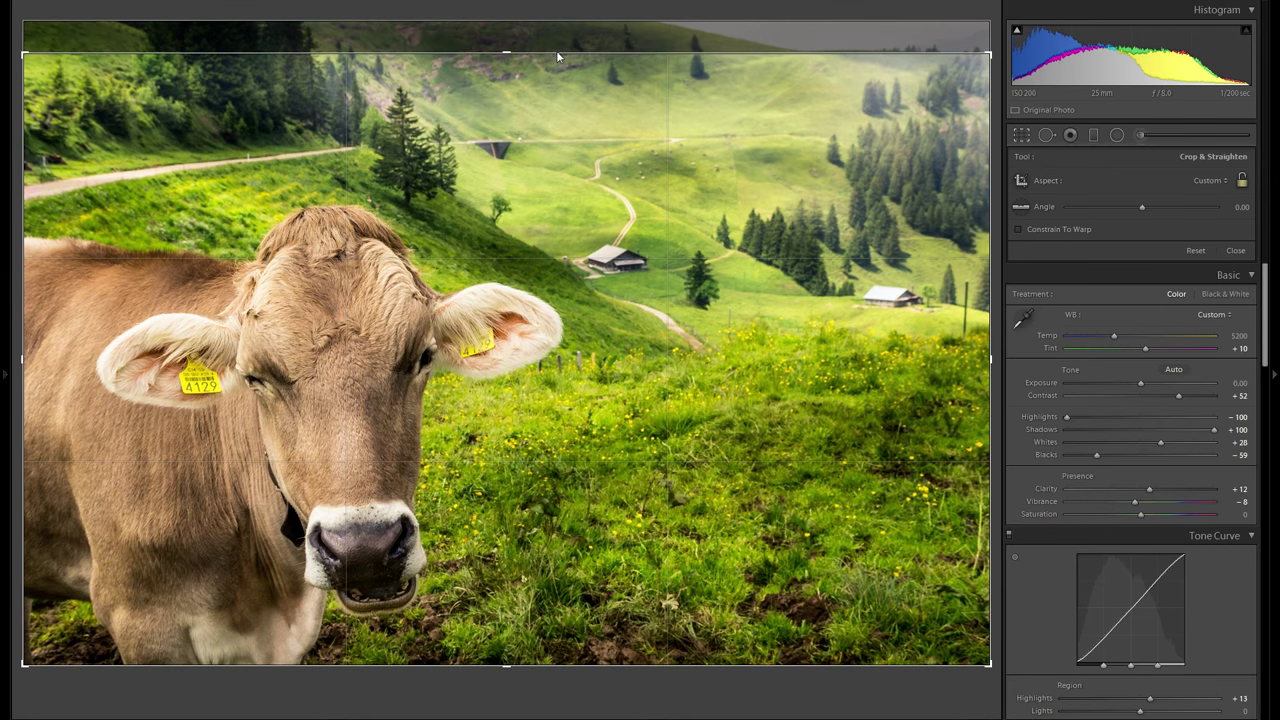
key(Return)
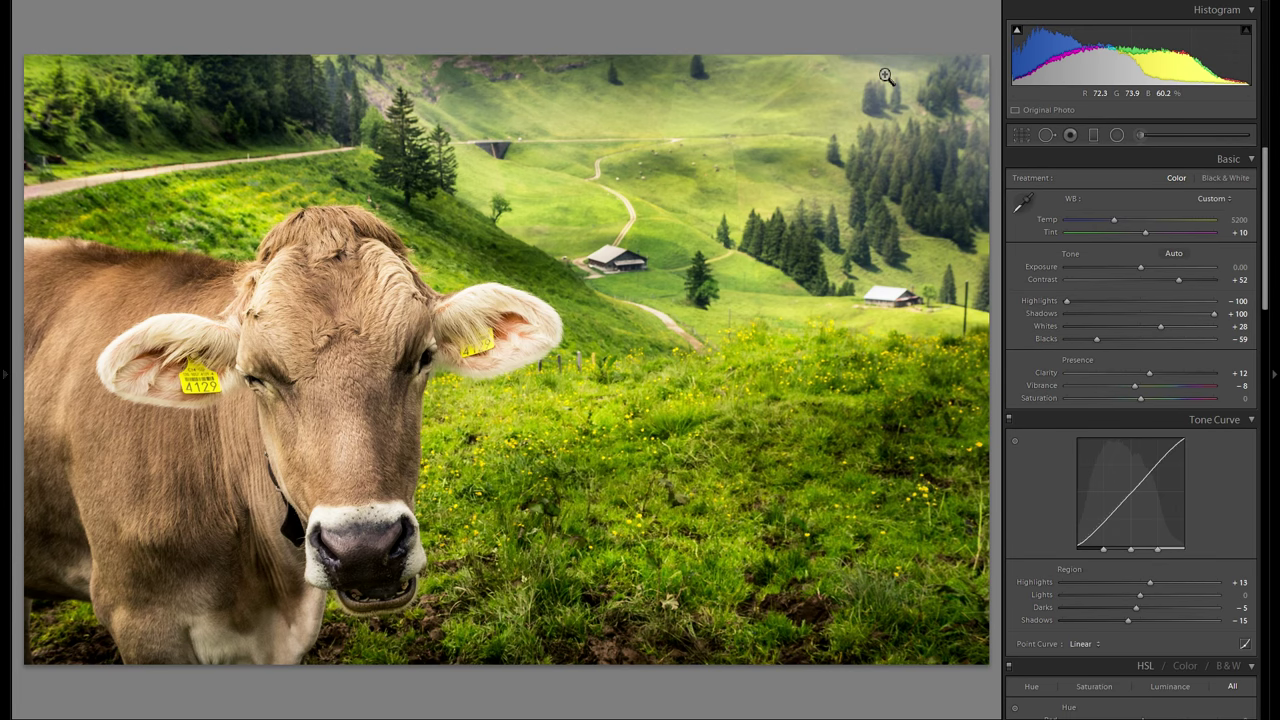
- Extend the crop's upper edge back to the photo's original full frame
click(1021, 137)
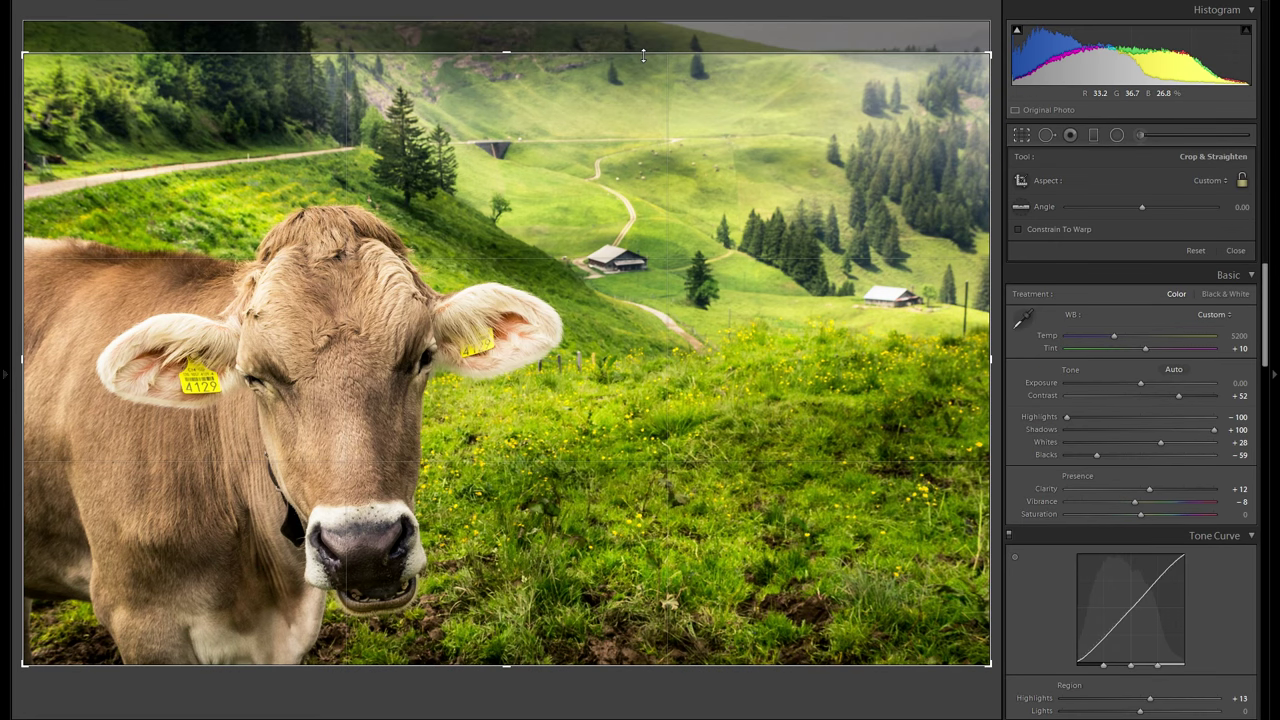
drag(700, 80, 646, 25)
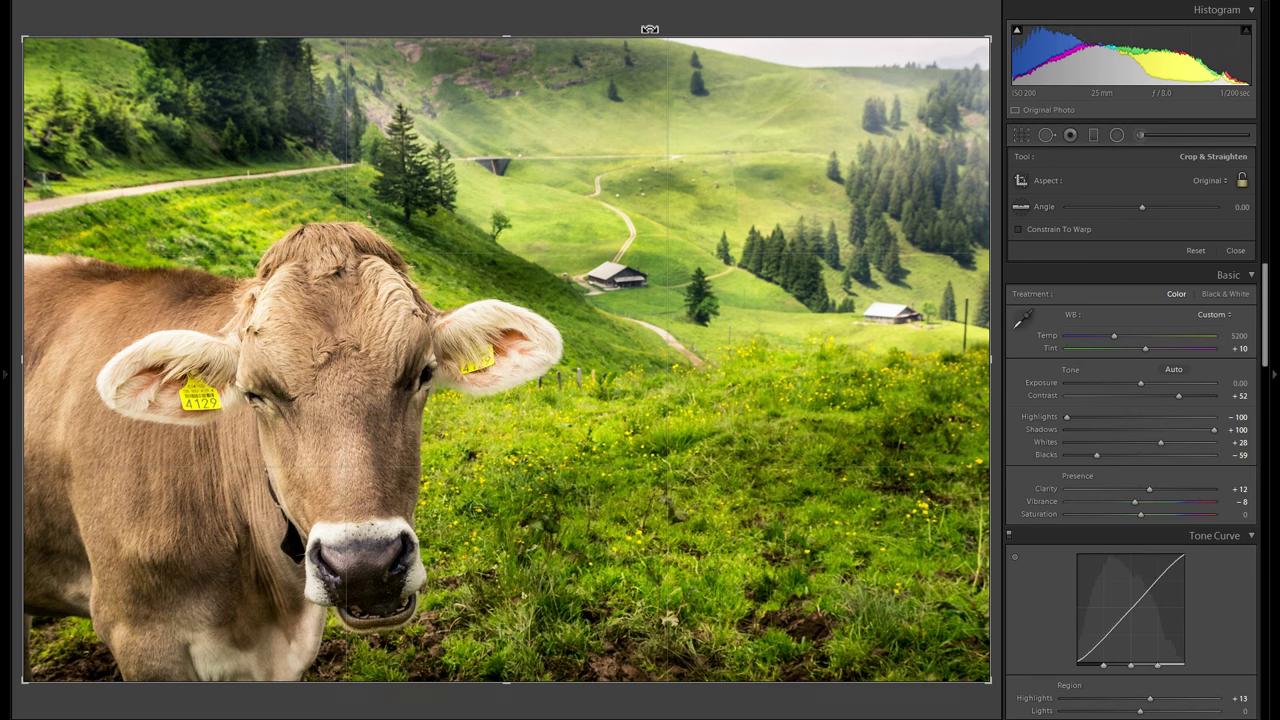
key(Return)
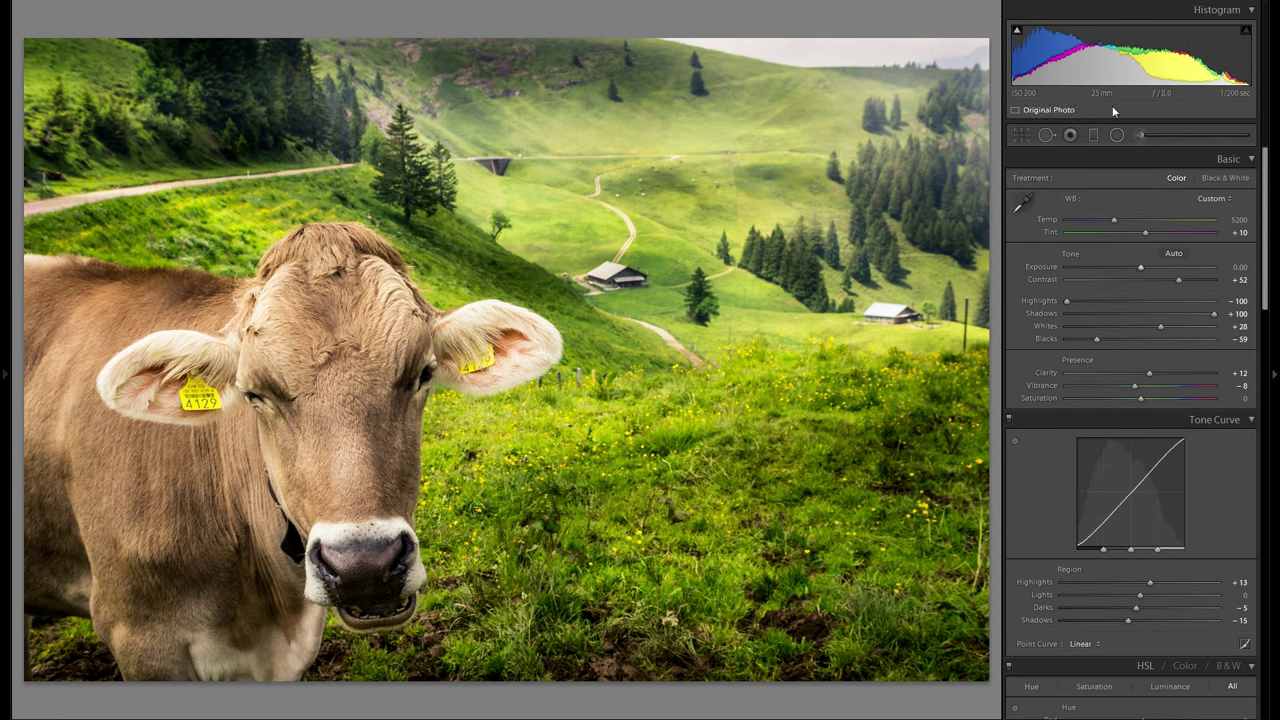
- Try darkening the sky along the photo's upper edge with a size 13.0 adjustment brush at Exposure -1.10
click(1140, 134)
scroll(950, 60, down, 4)
drag(975, 42, 720, 40)
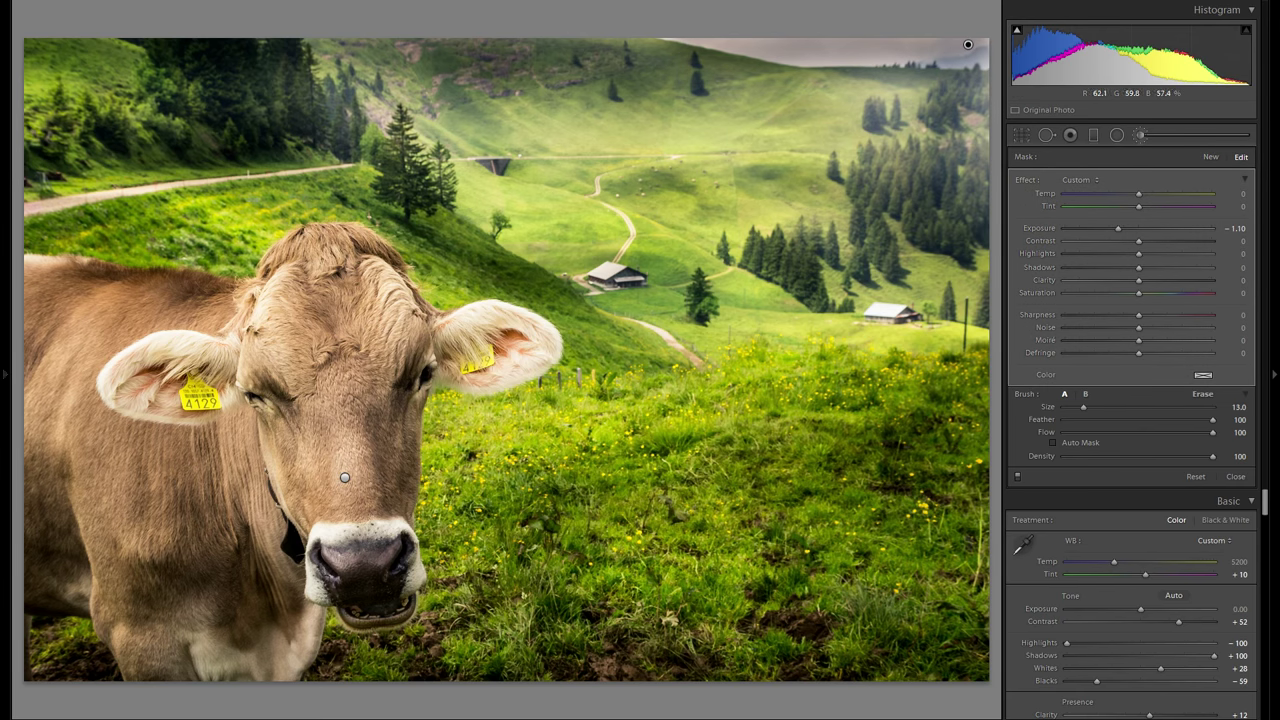
- Delete the darkening brush adjustment from the sky and close the adjustment brush
right_click(968, 45)
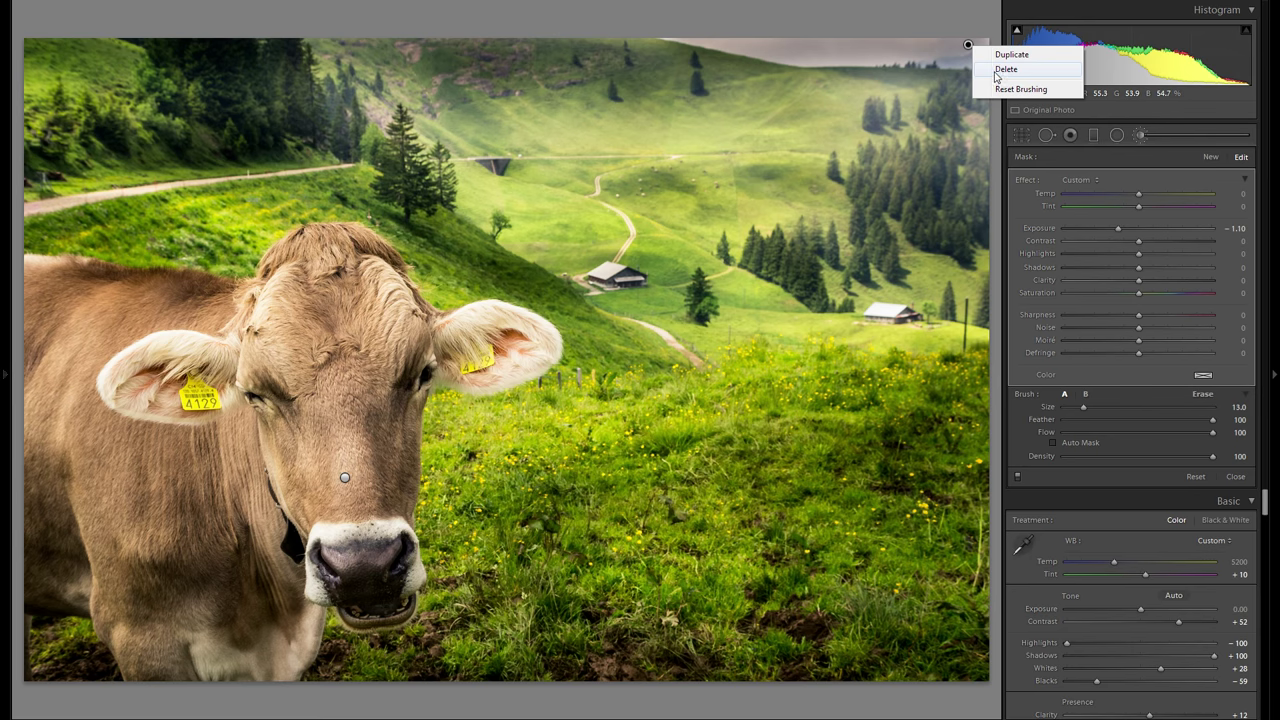
click(1005, 69)
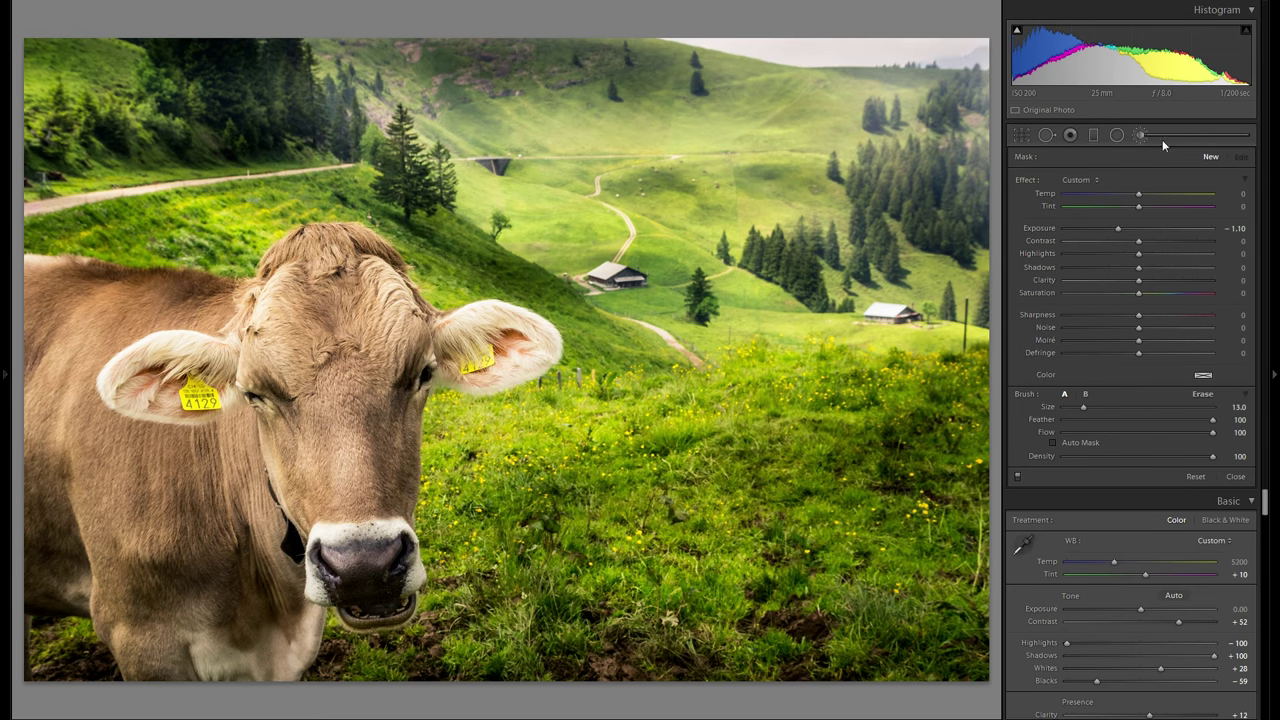
click(1163, 137)
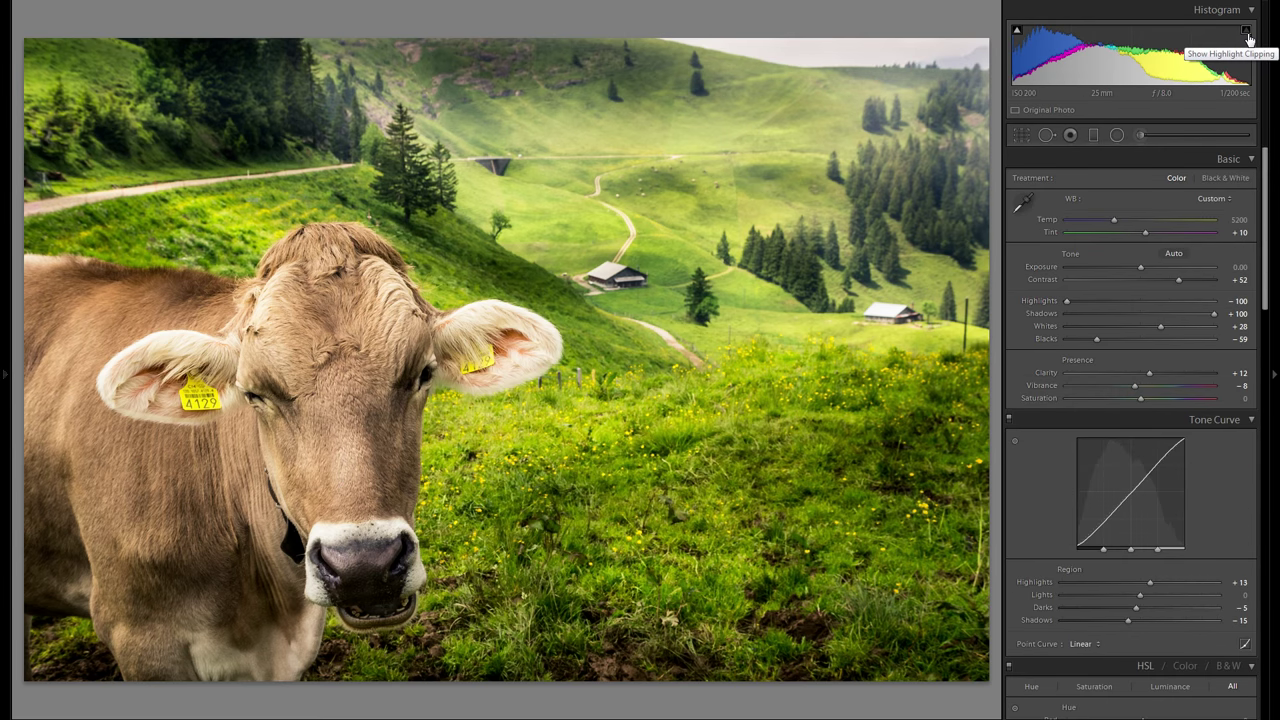